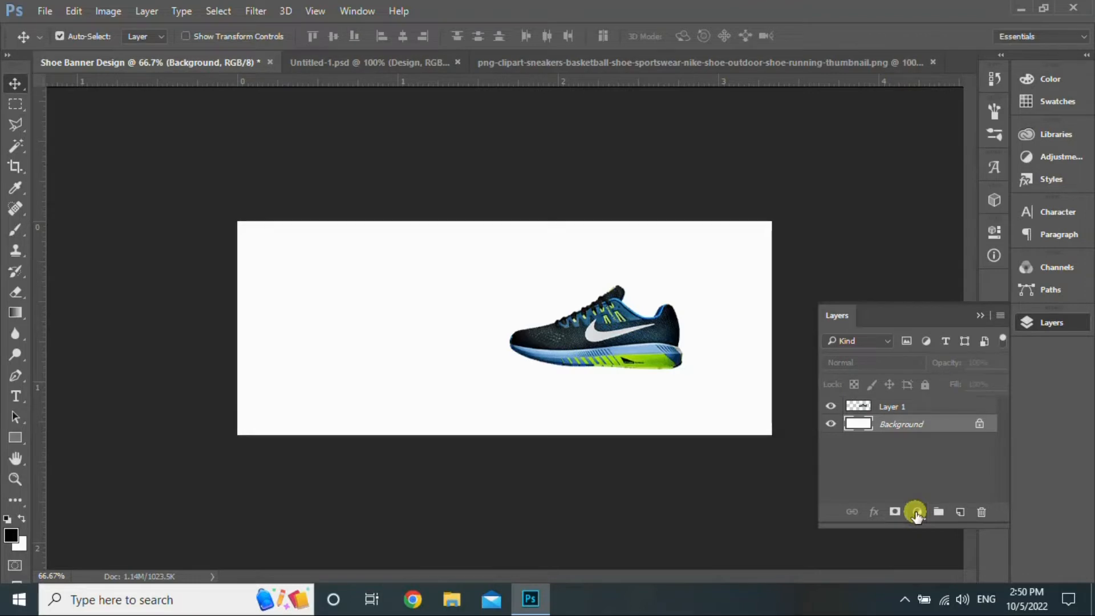
- Add a solid colour fill layer in blue 0048c0 above the white background layer
left_click(917, 512)
left_click(964, 167)
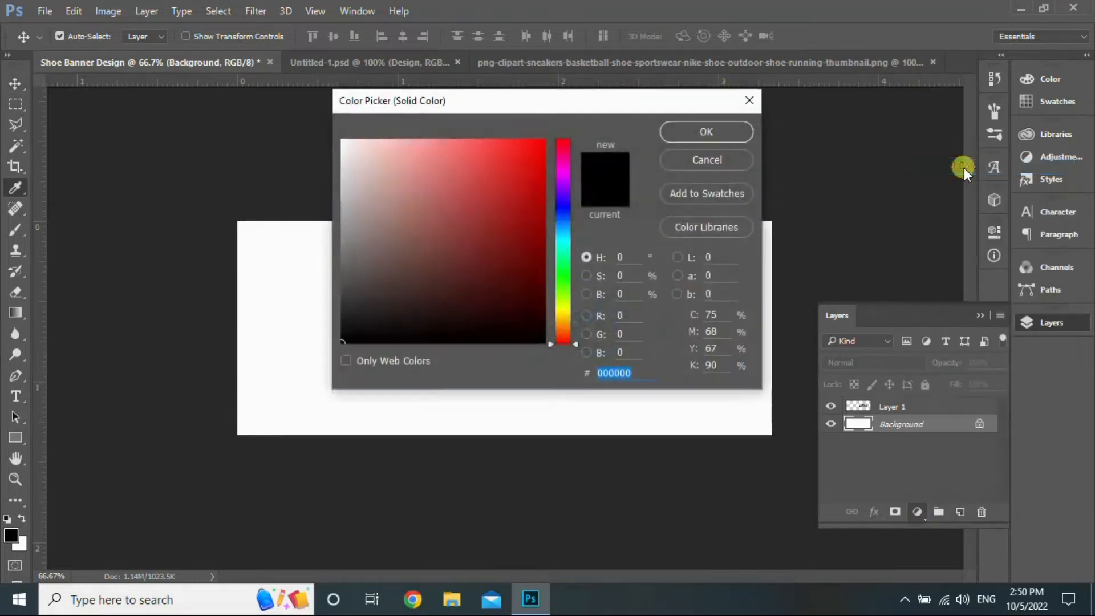
left_click_drag(642, 374, 614, 373)
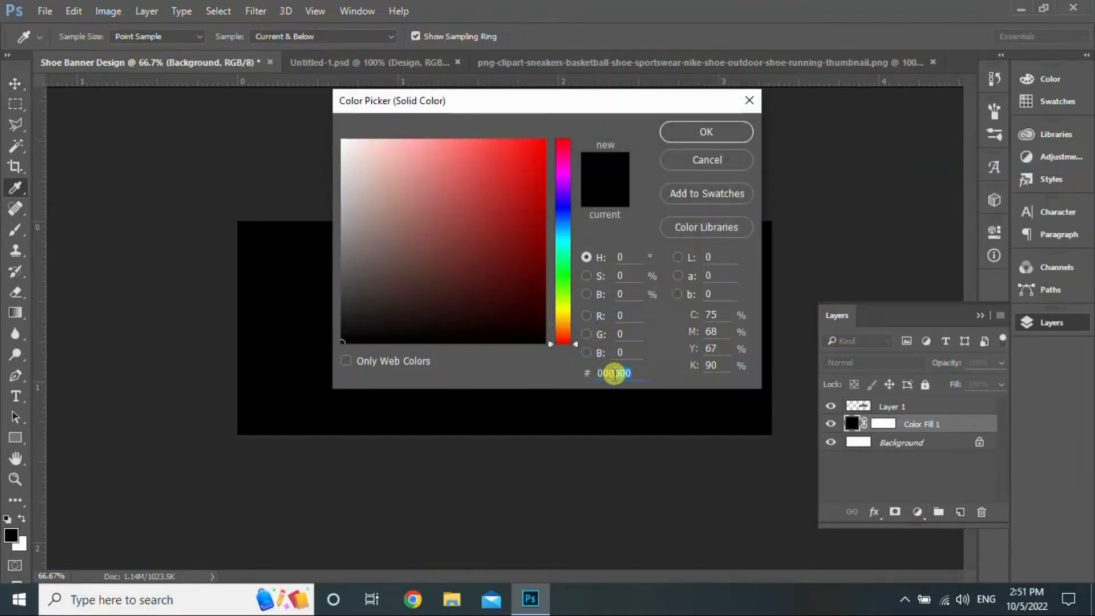
type("48c0")
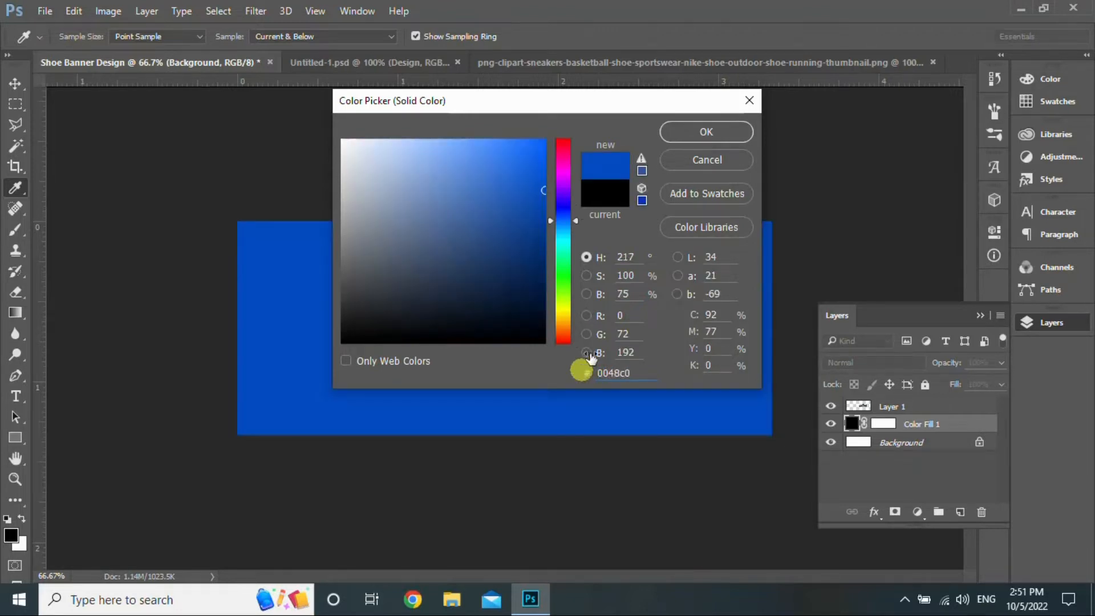
left_click(686, 131)
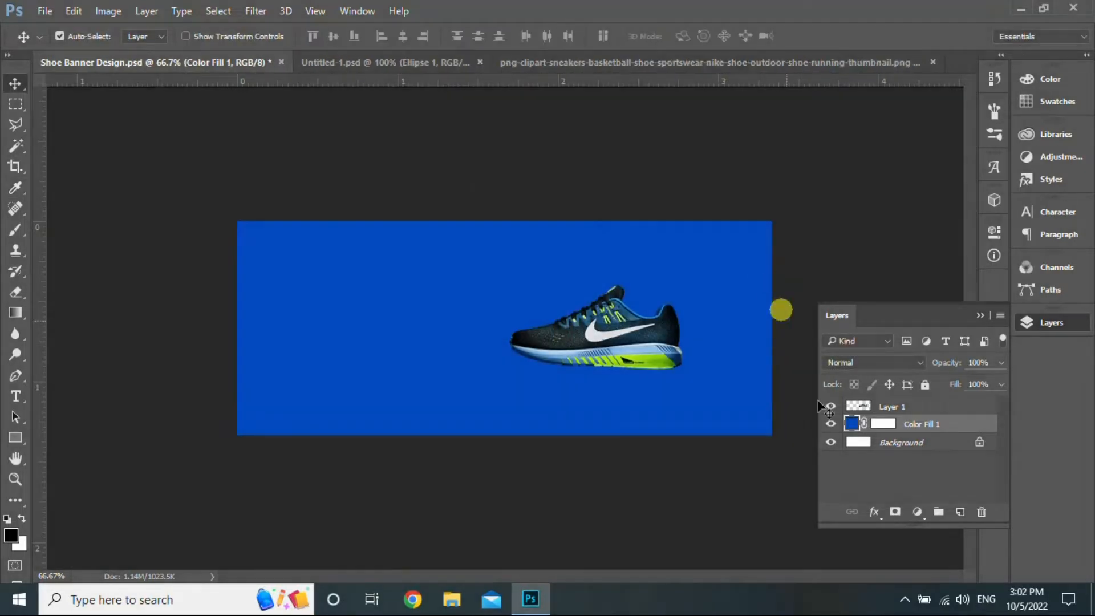
left_click(906, 604)
right_click(877, 565)
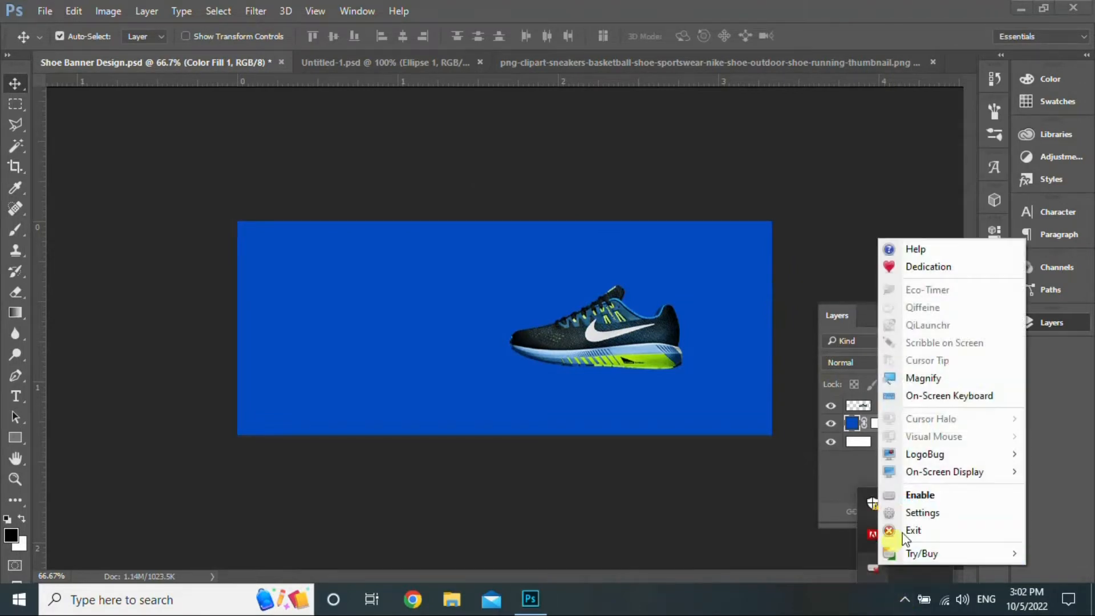
left_click(913, 491)
- Draw an ellipse about 304 by 40 px along the shoe's sole, beneath the shoe layer, and fill it with black
right_click(9, 438)
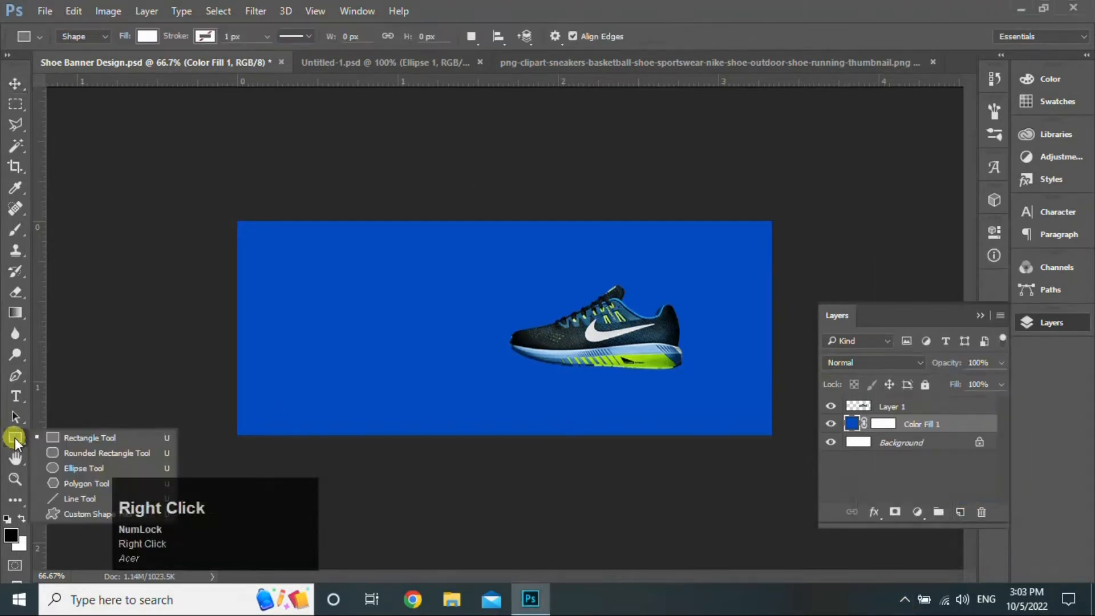
left_click(56, 471)
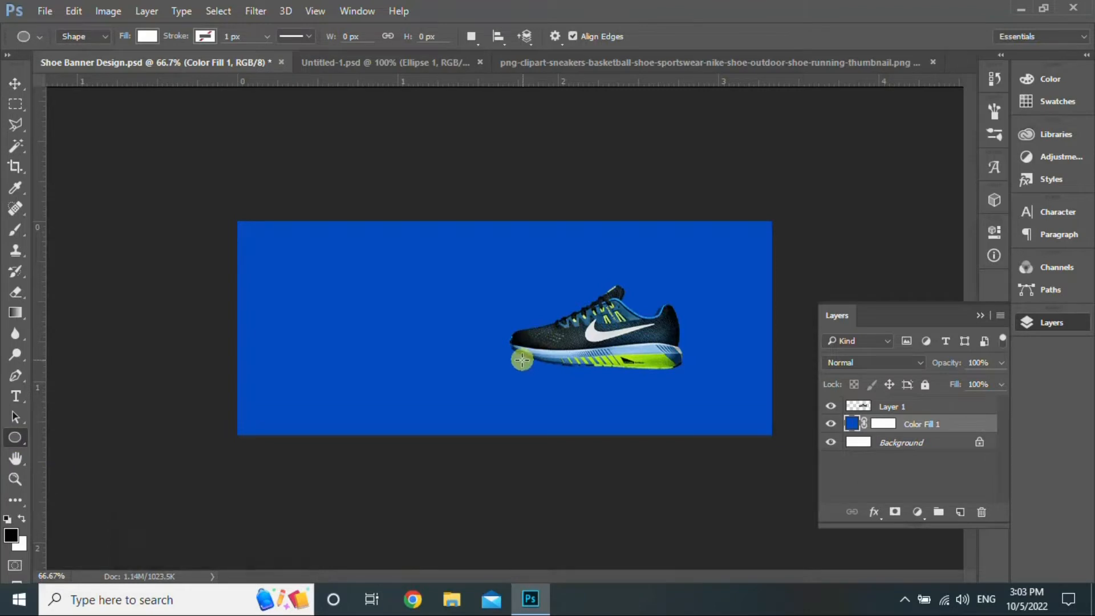
left_click_drag(518, 356, 679, 376)
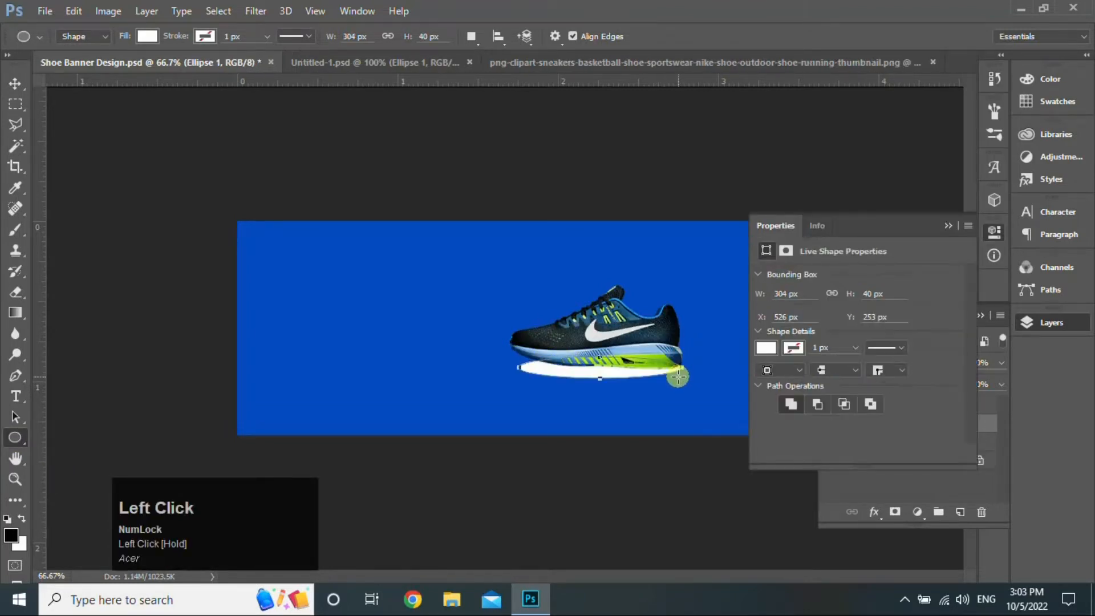
left_click(770, 347)
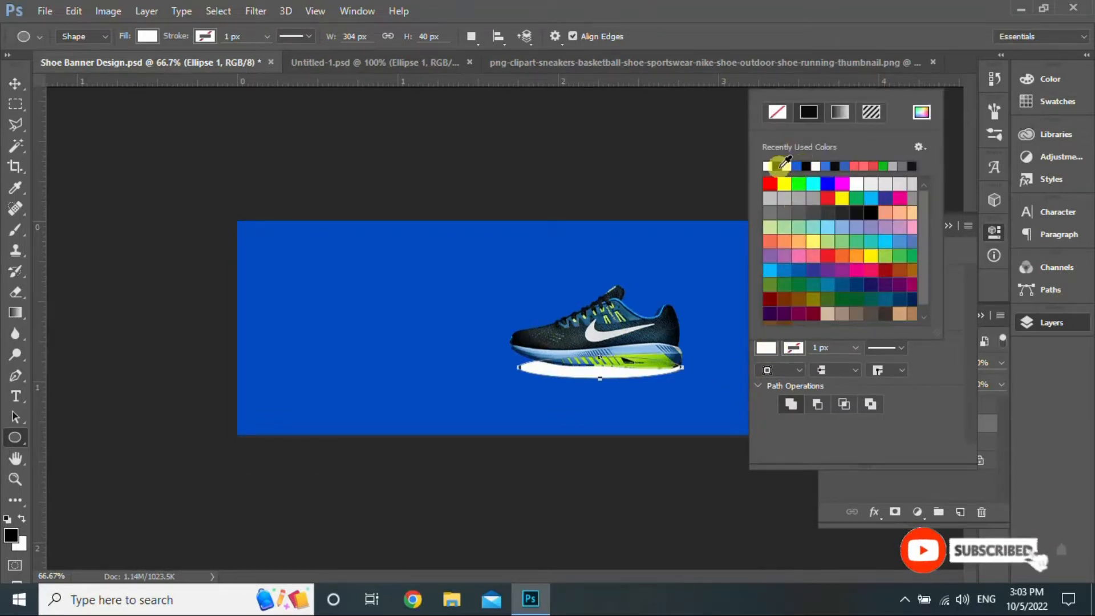
left_click(806, 166)
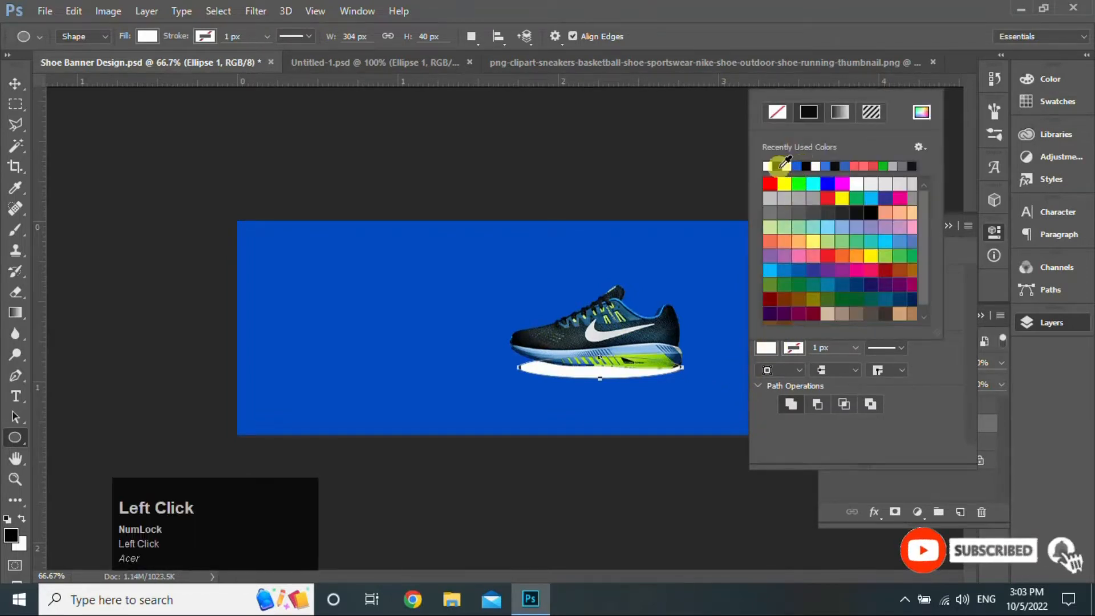
left_click(949, 231)
left_click(16, 83)
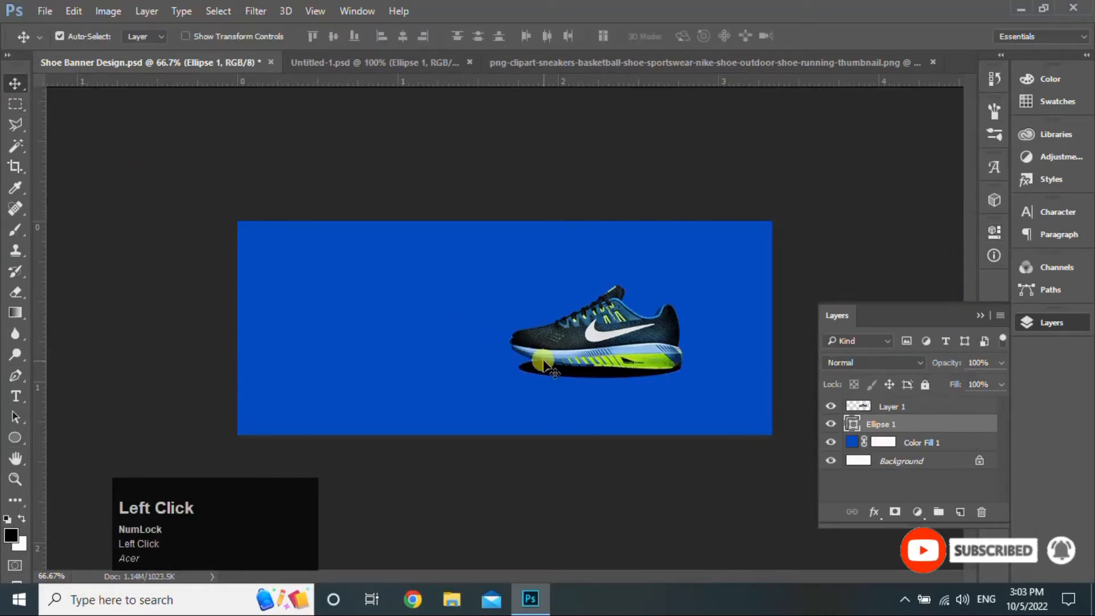
- Free-transform the black ellipse, widening it to about 106% towards the shoe's toe and rotating it about 3.3°
key("ctrl+t")
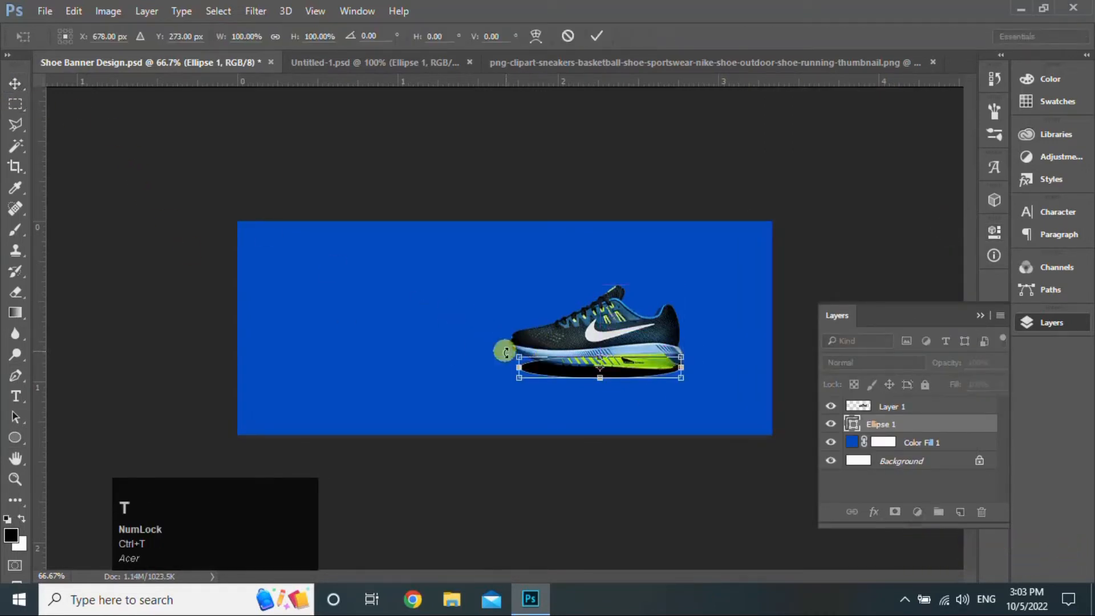
left_click_drag(519, 367, 511, 366)
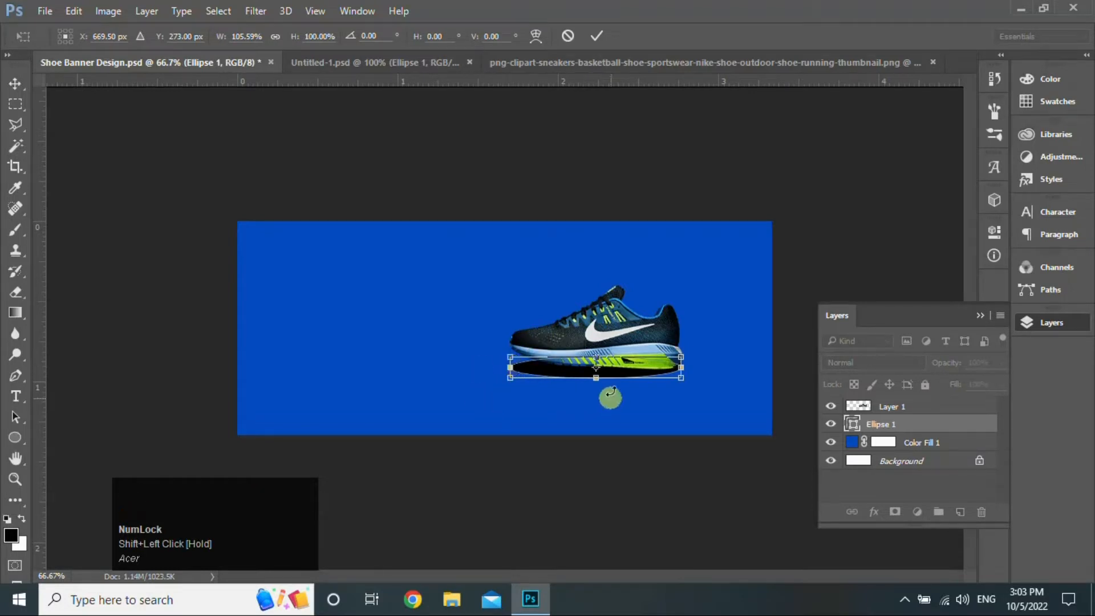
left_click(688, 393)
left_click_drag(688, 393, 680, 395)
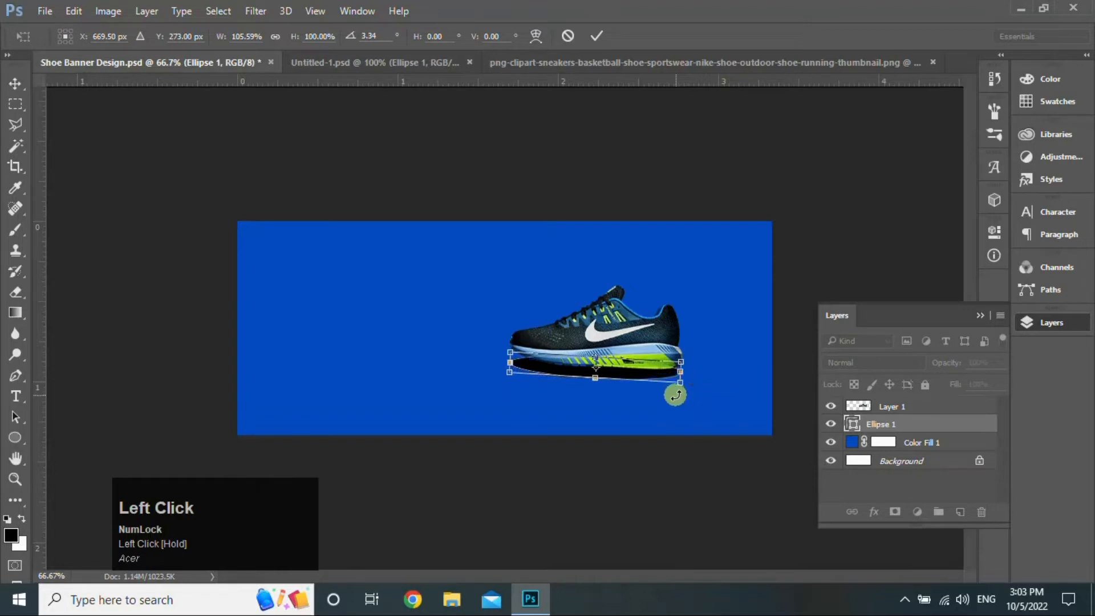
- Nudge the ellipse up against the sole to about X 671, Y 262.5 px and apply the transform as a regular path
key("Up")
key("Up")
key("Up")
key("Up")
key("Up")
key("Up")
key("Up")
key("Up")
key("Up")
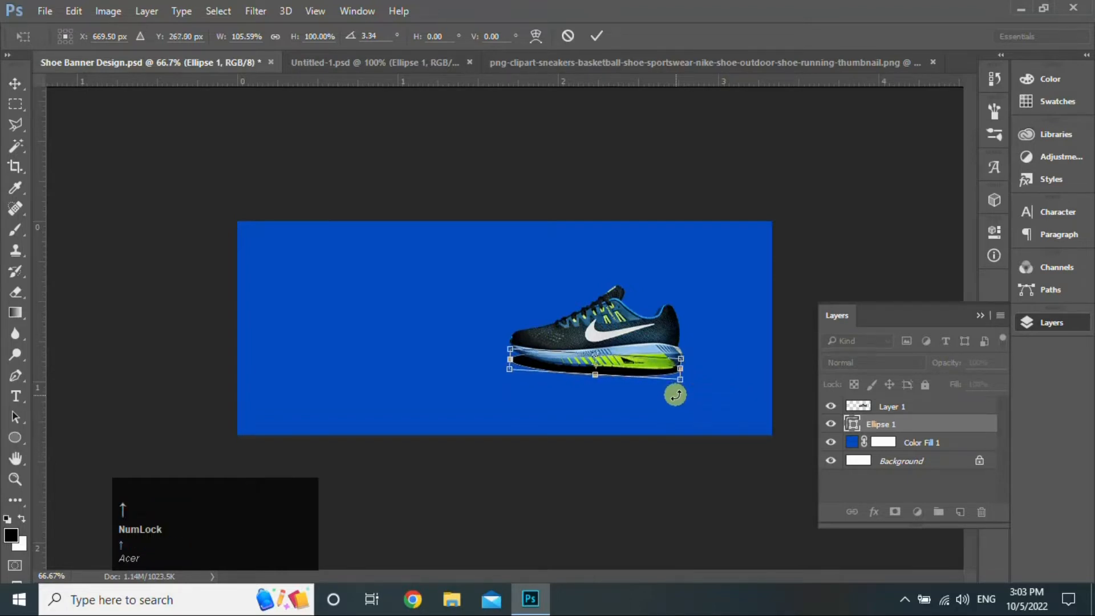
key("Up")
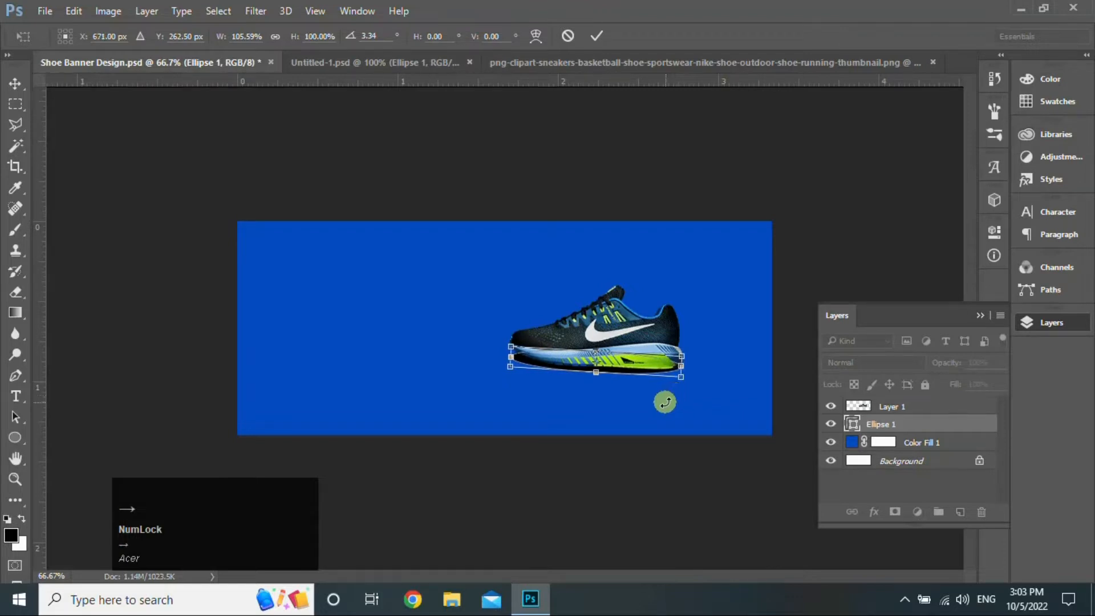
left_click(597, 36)
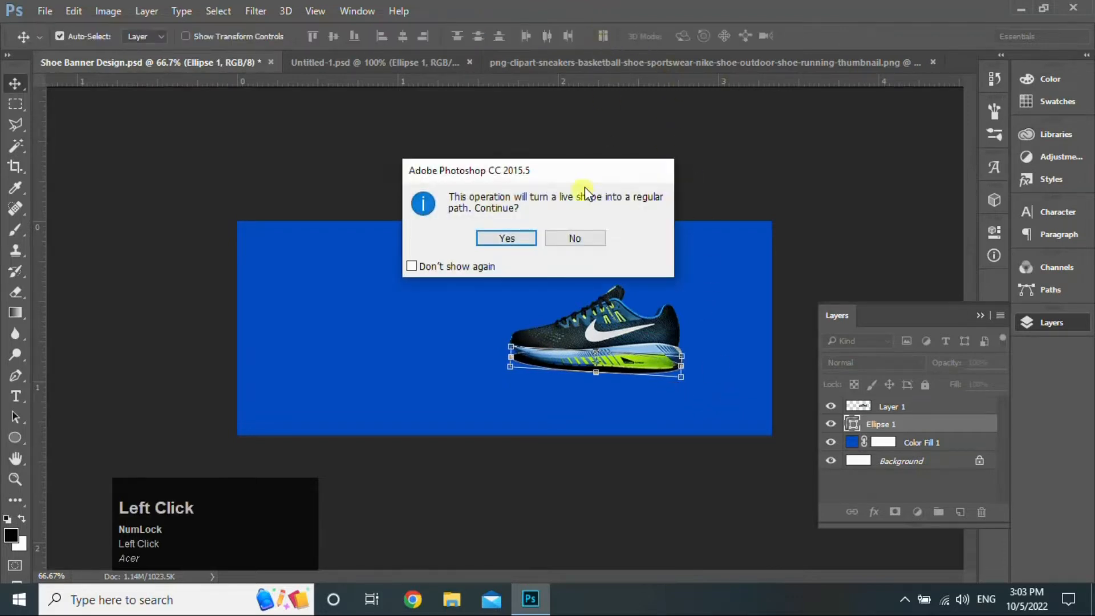
left_click(507, 242)
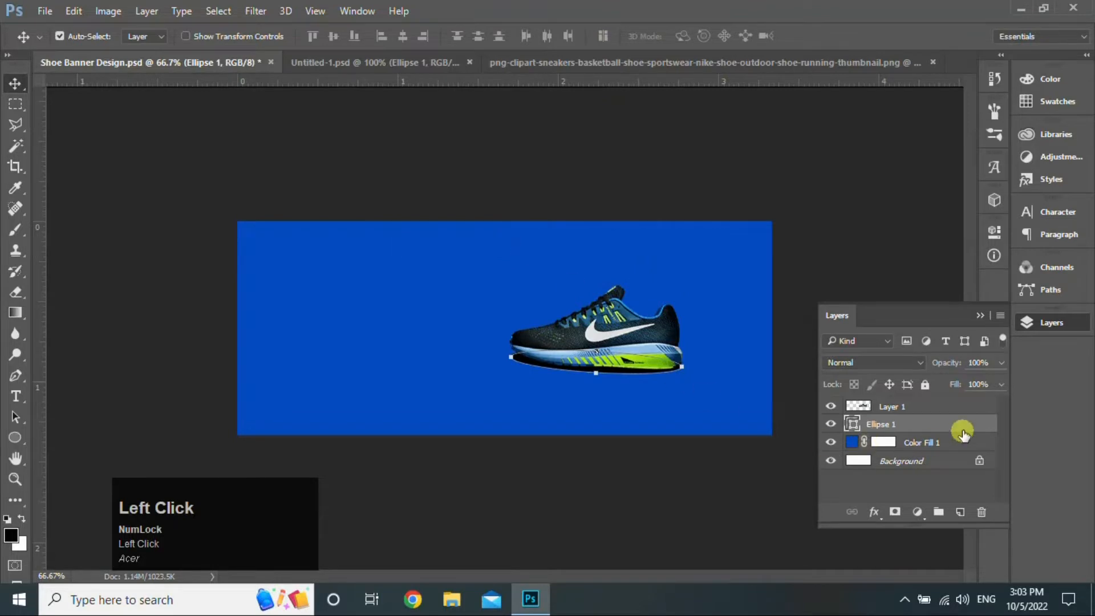
- Rasterize the ellipse layer and apply a Gaussian Blur with a 3.1 pixel radius
right_click(936, 423)
left_click(664, 295)
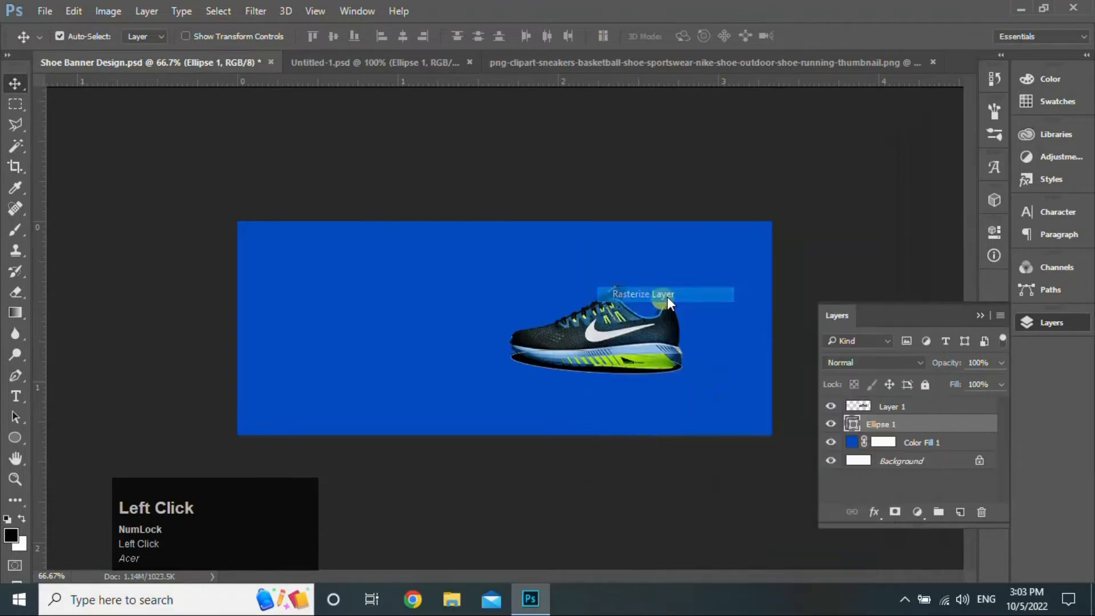
left_click(250, 13)
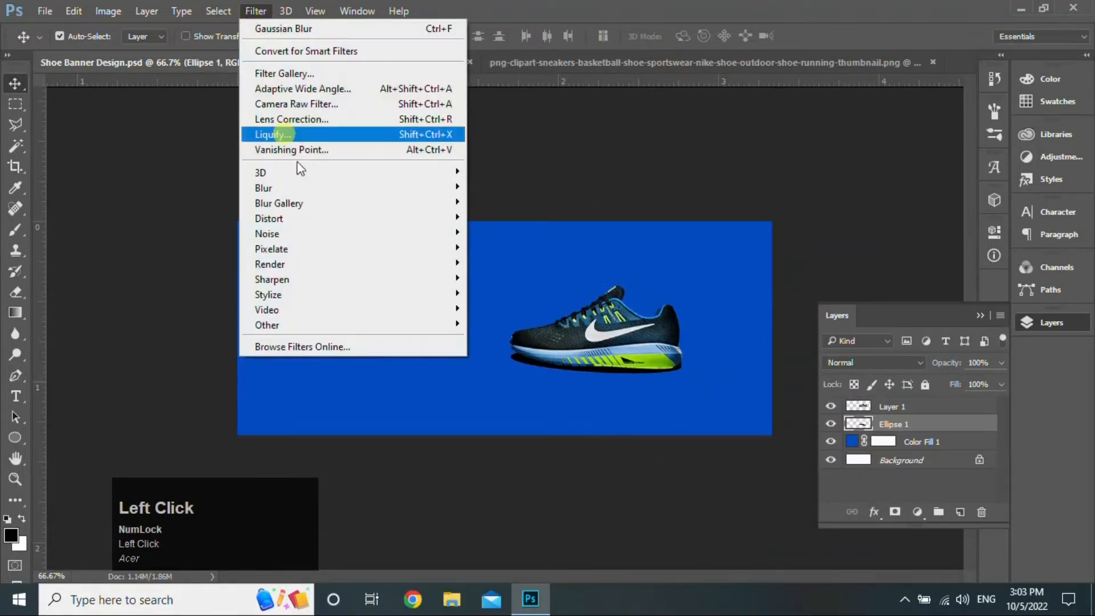
mouse_move(306, 194)
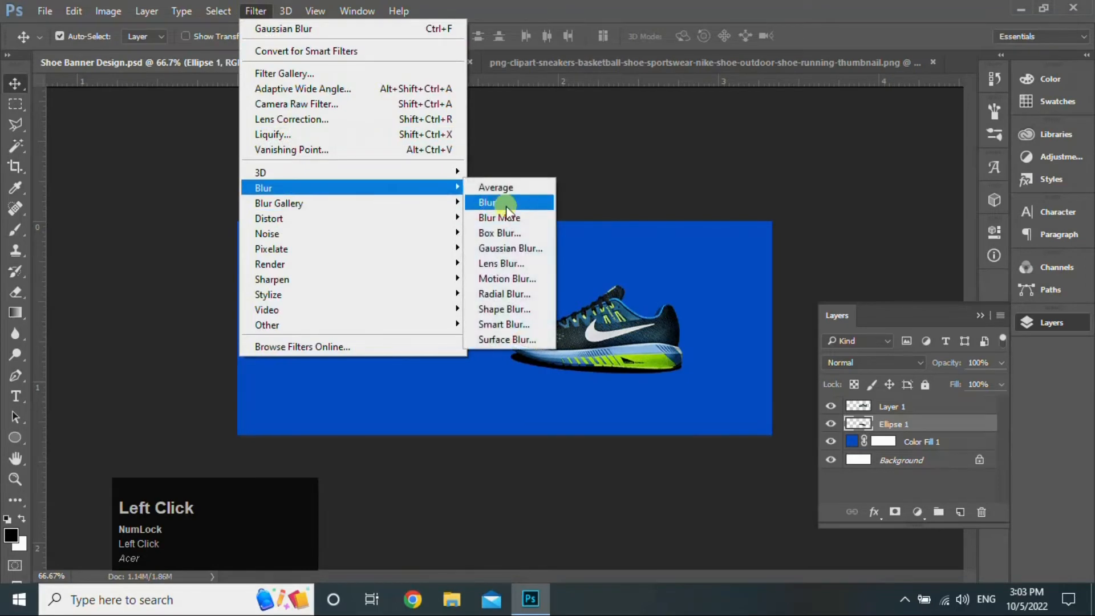
left_click(516, 245)
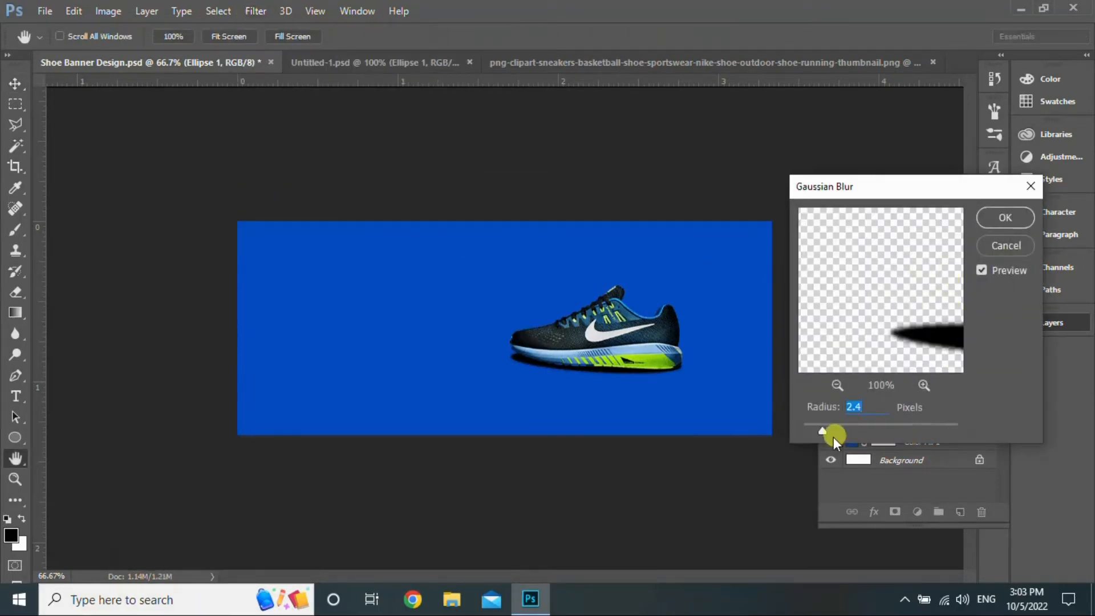
left_click_drag(826, 431, 829, 431)
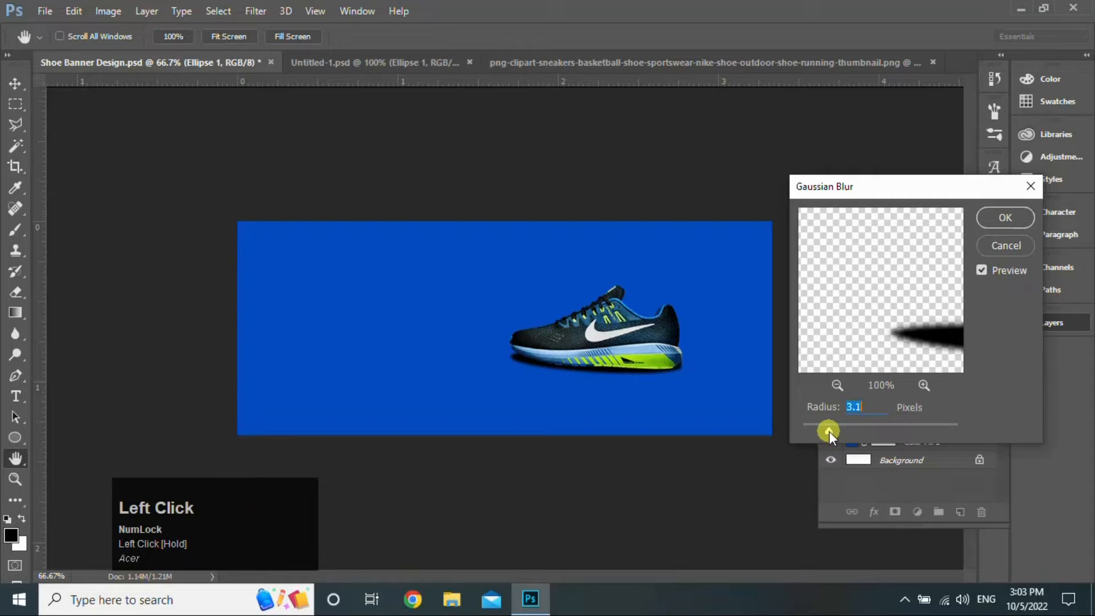
left_click(992, 221)
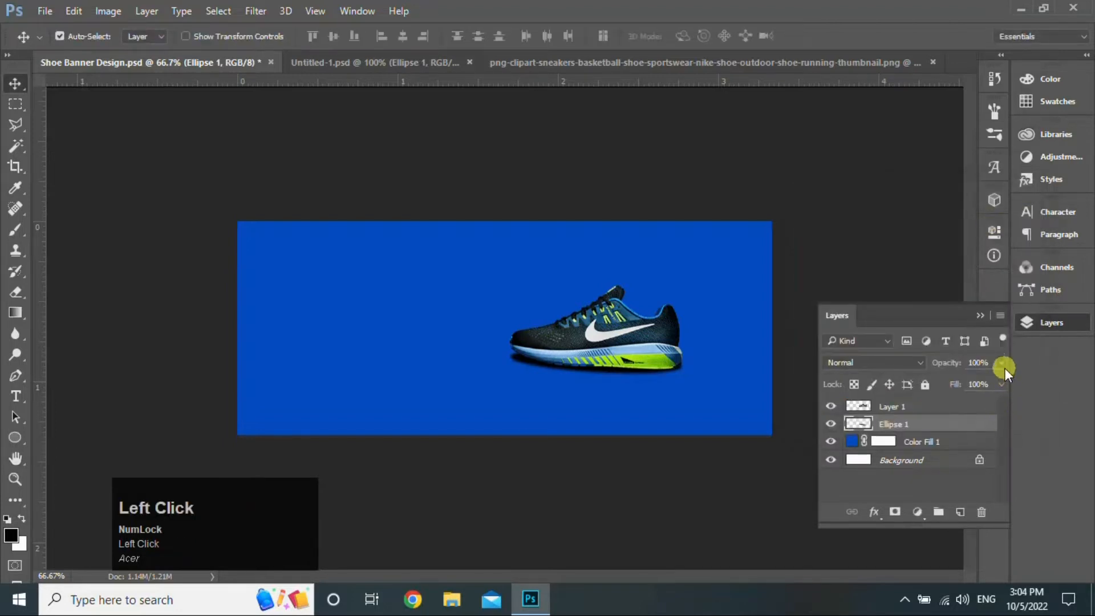
- Lower the blurred ellipse layer's opacity to 72%
left_click(1001, 362)
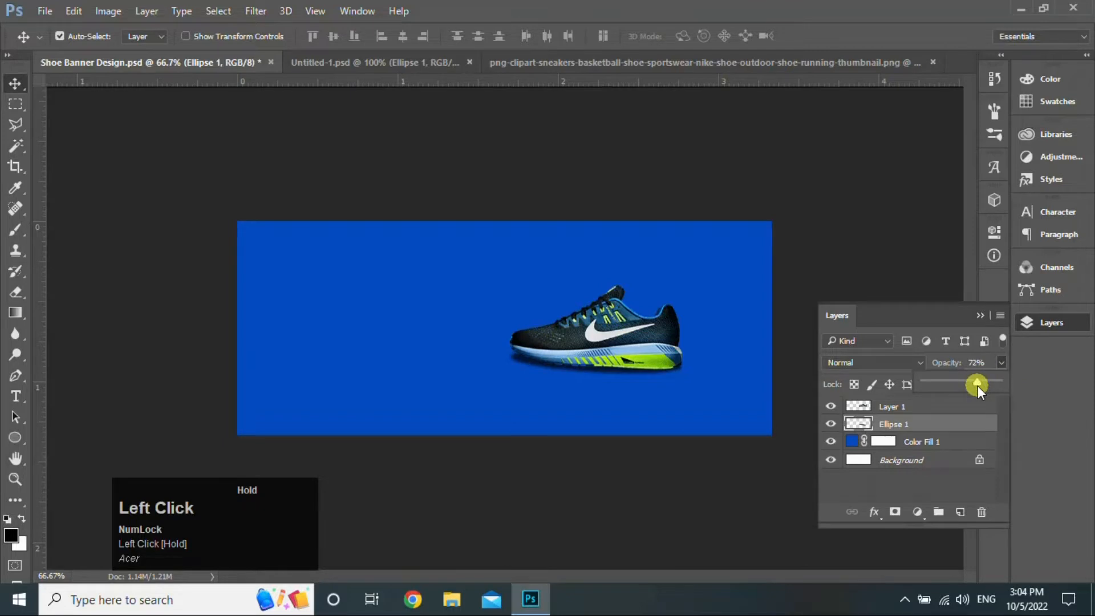
left_click(1001, 364)
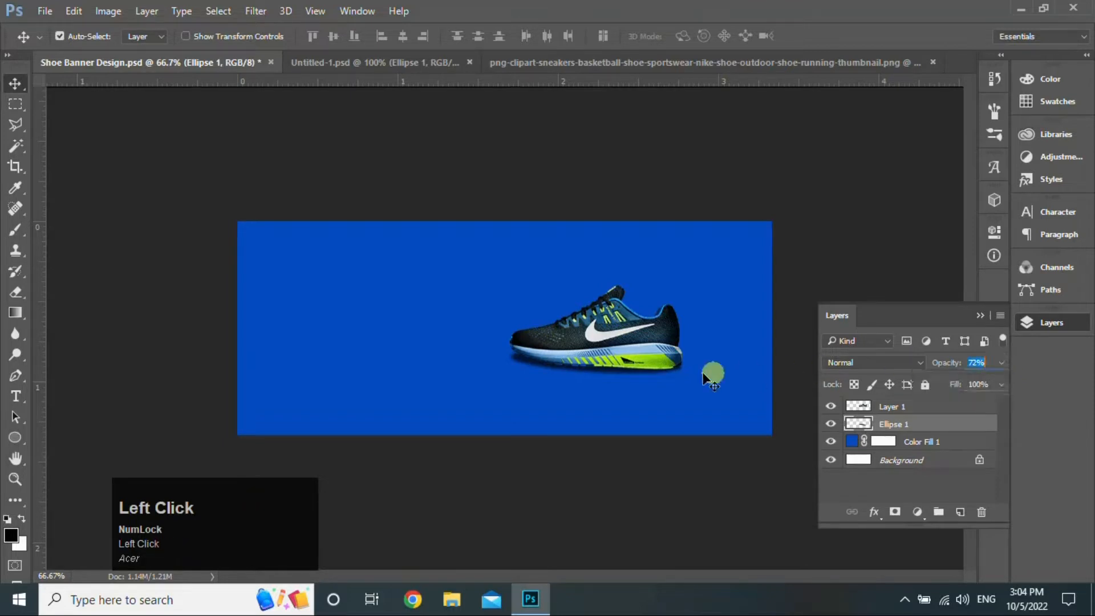
left_click(9, 86)
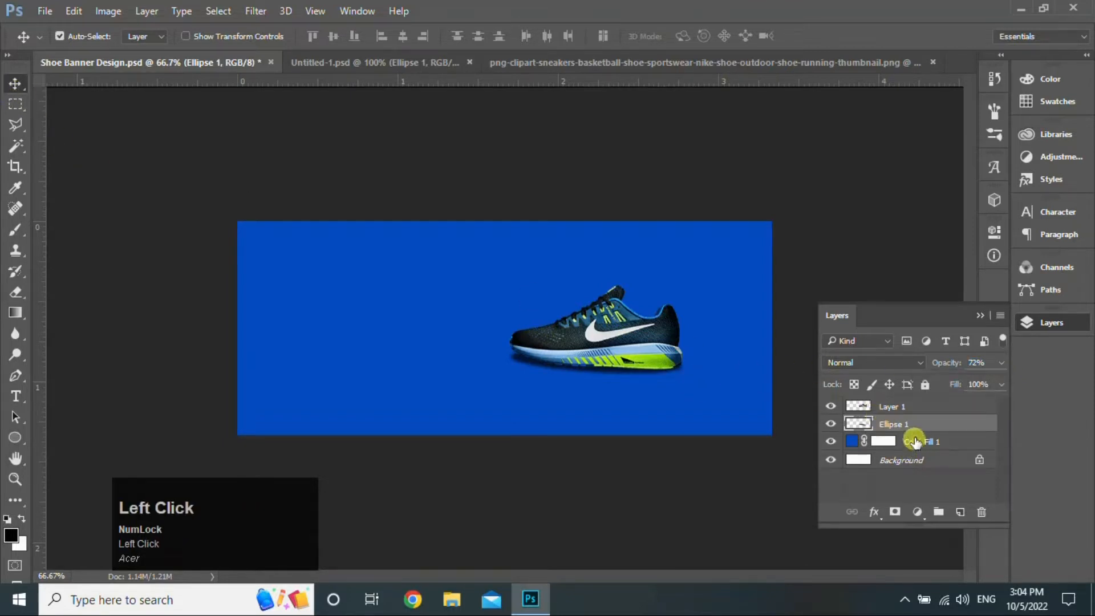
- Squash the shadow ellipse to about 83% of its height, keeping its lower edge in place
key("ctrl+t")
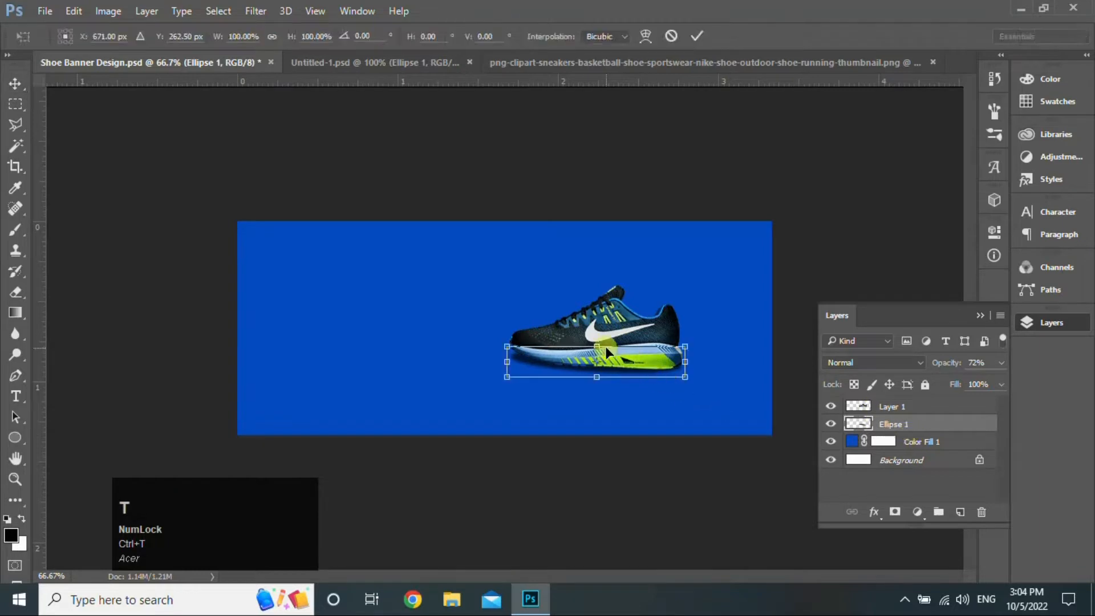
left_click_drag(598, 346, 601, 350)
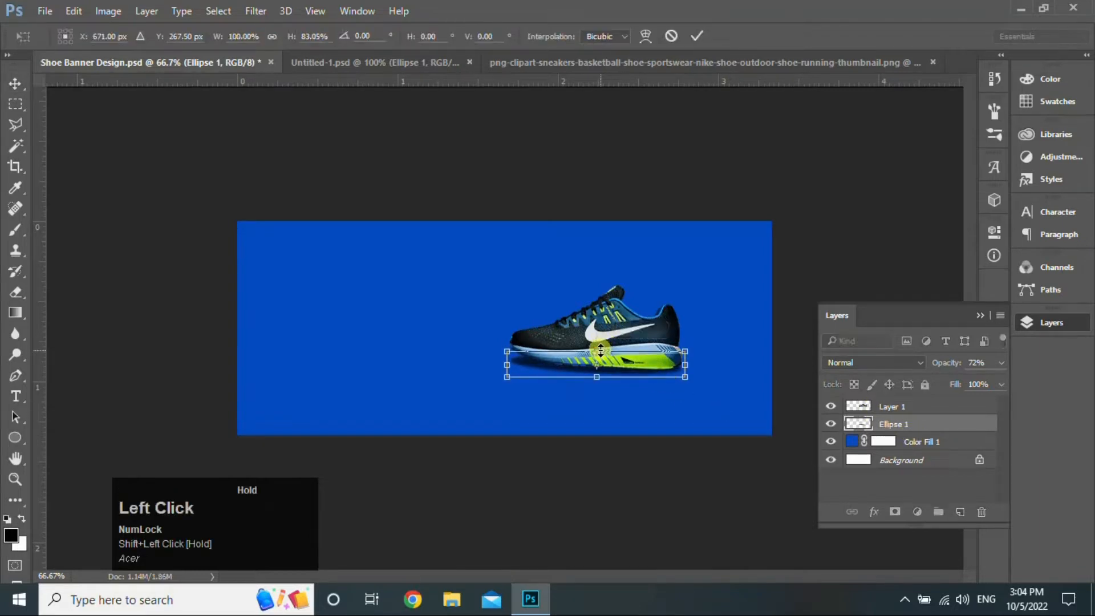
key("Return")
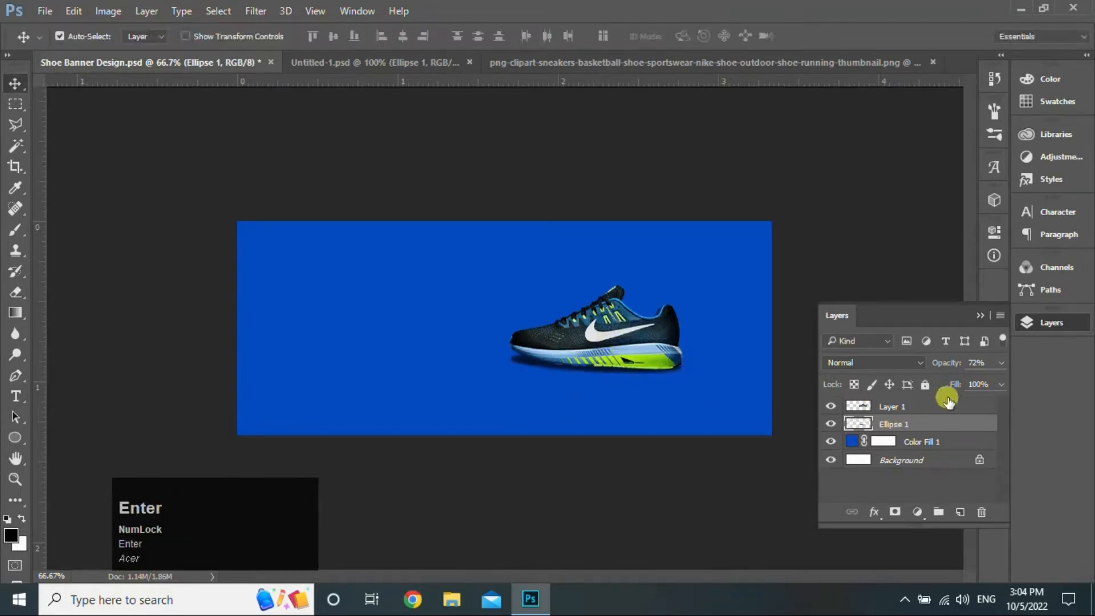
- Duplicate the shoe layer and rotate the copy to -60° so its heel points up
left_click_drag(941, 407, 960, 512)
key("ctrl+t")
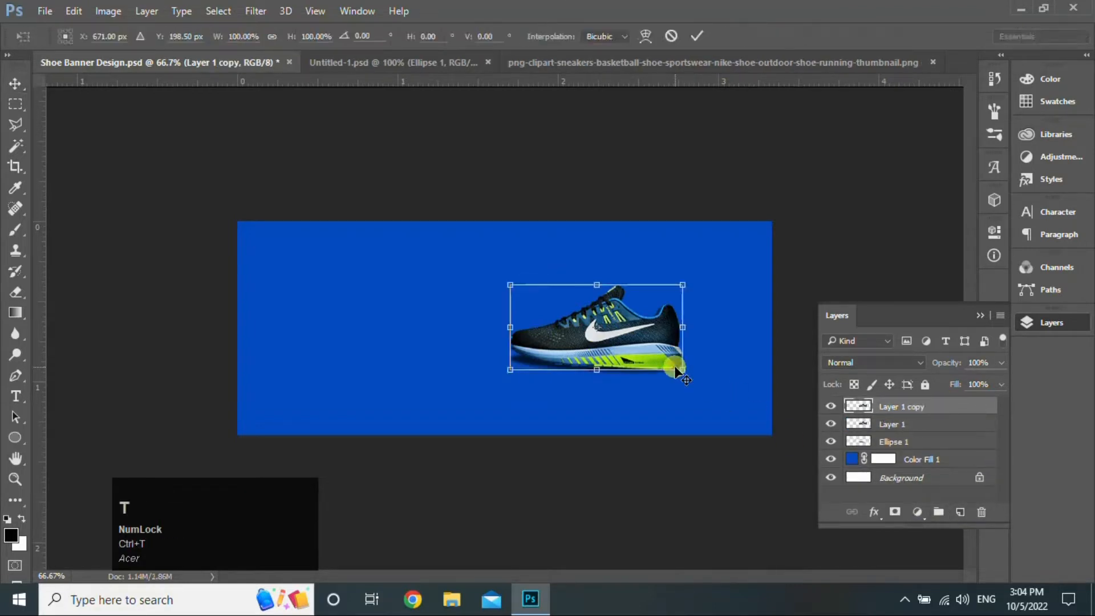
left_click_drag(693, 382, 686, 282)
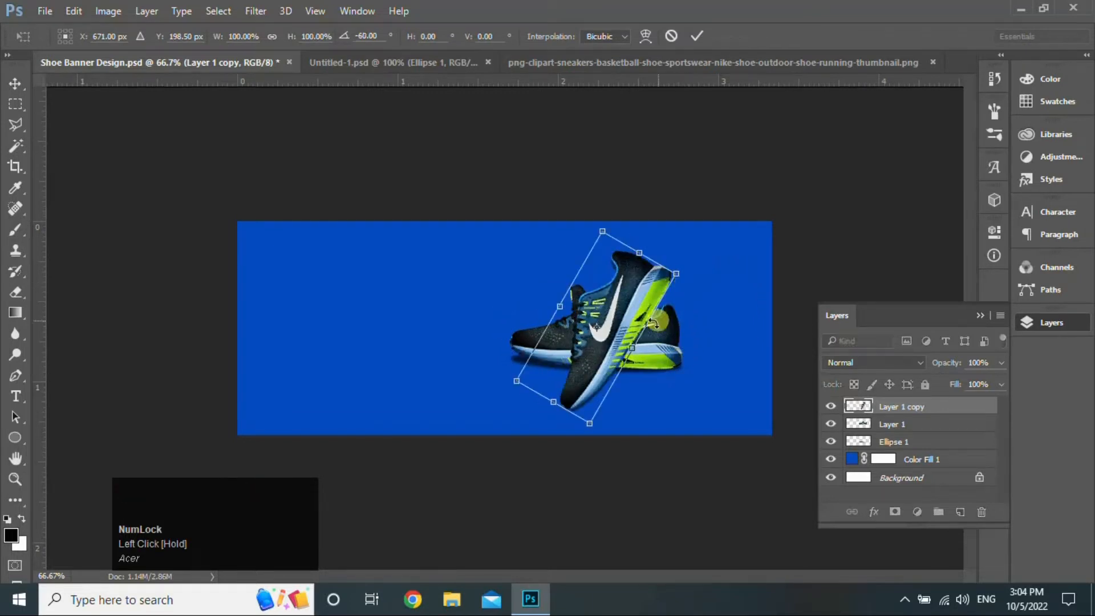
- Scale the rotated shoe copy to about 78% and place it above the original shoe at about X 671, Y 137 px
left_click_drag(612, 334, 618, 304)
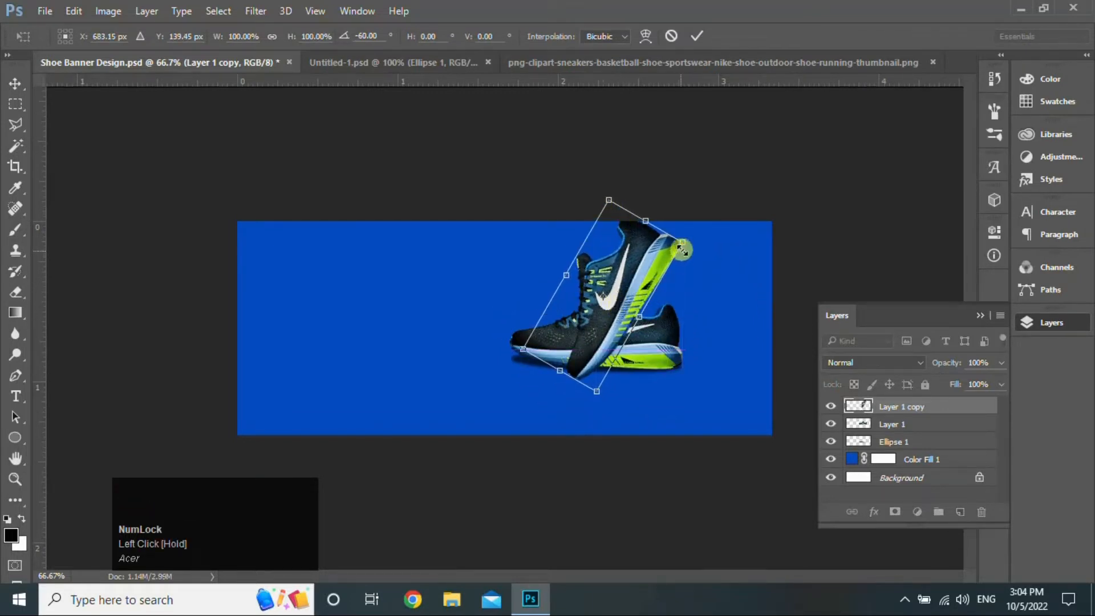
left_click_drag(684, 243, 647, 266)
left_click_drag(599, 324, 595, 317)
left_click(697, 35)
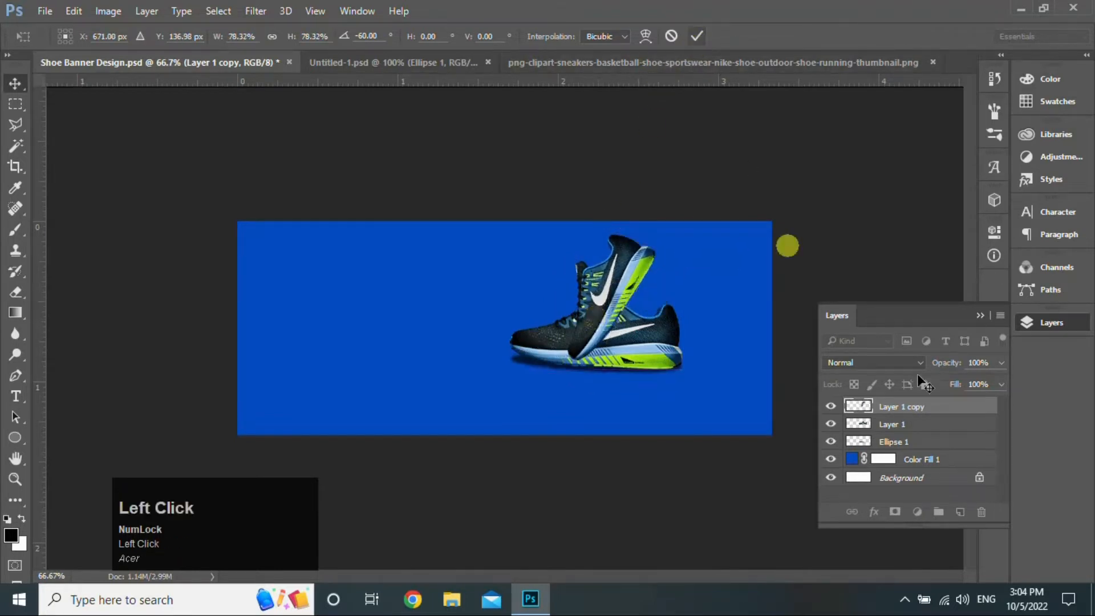
- Place Layer 1 copy beneath Layer 1, and move both shoes with the shadow ellipse to about X 719, Y 200 px
left_click_drag(947, 412, 939, 440)
left_click(933, 425, "ctrl")
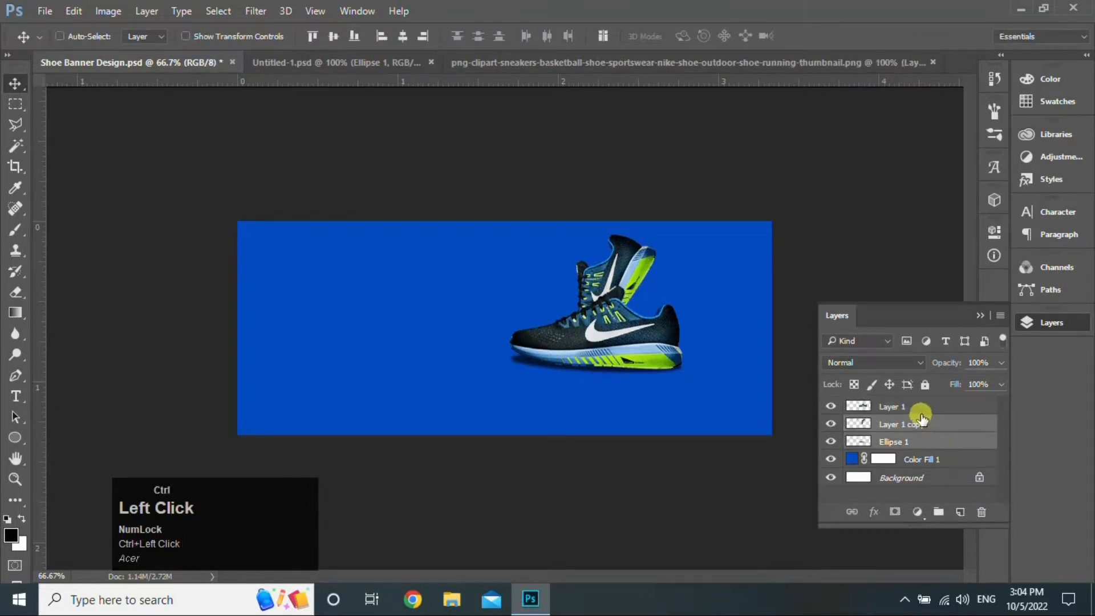
left_click(921, 411, "ctrl")
key("ctrl+t")
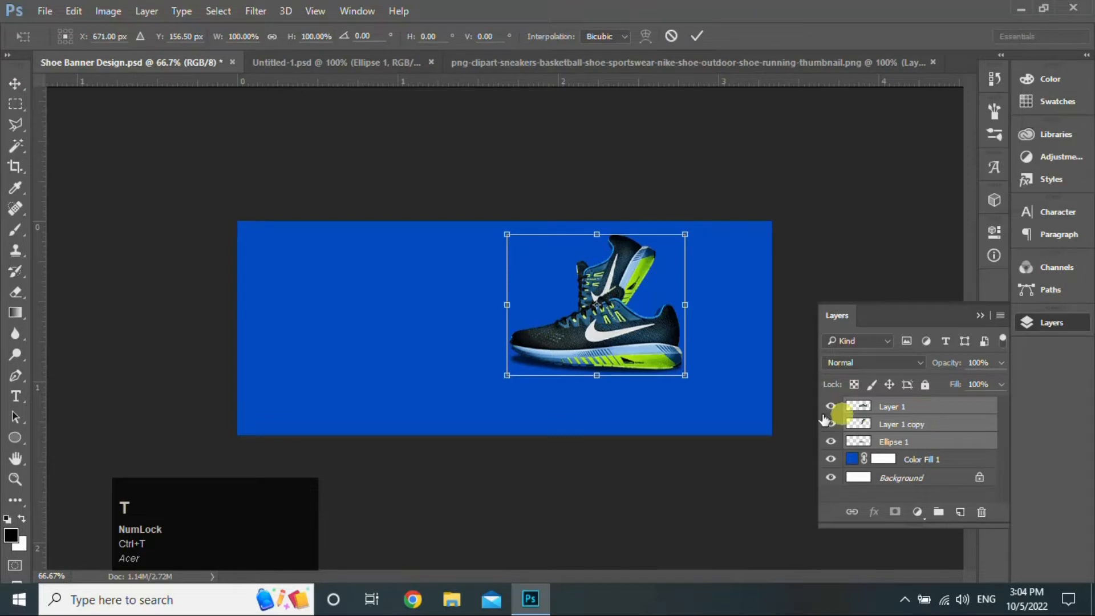
left_click_drag(639, 335, 664, 358)
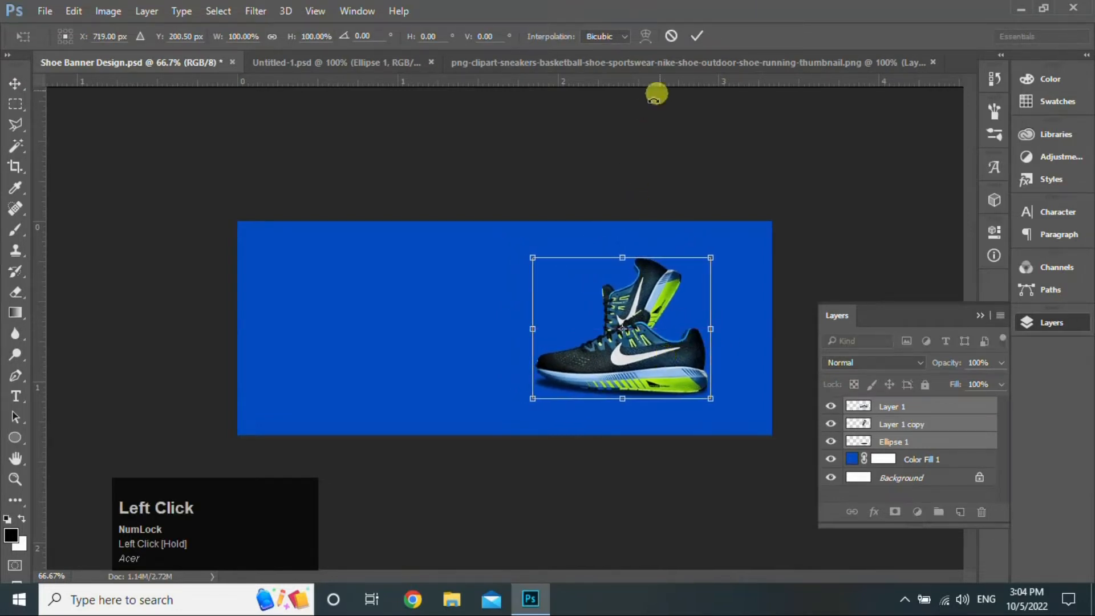
left_click(701, 35)
- Create a vertically flipped copy of Layer 1 beneath the Ellipse 1 layer, positioned directly under the sole at about X 719, Y 401 px
left_click_drag(923, 408, 960, 512)
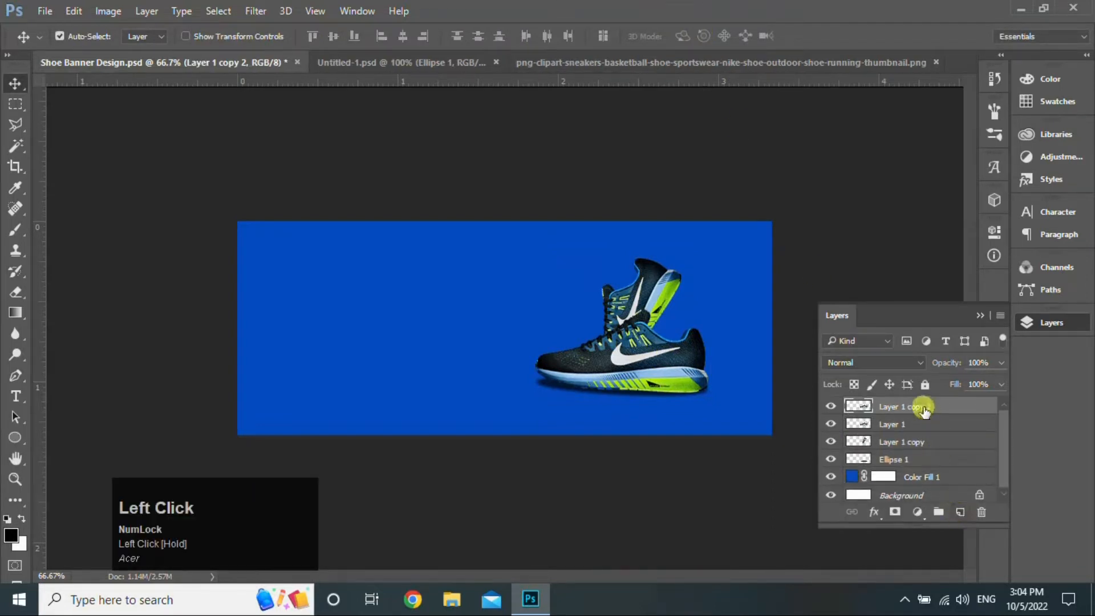
left_click_drag(926, 426, 935, 470)
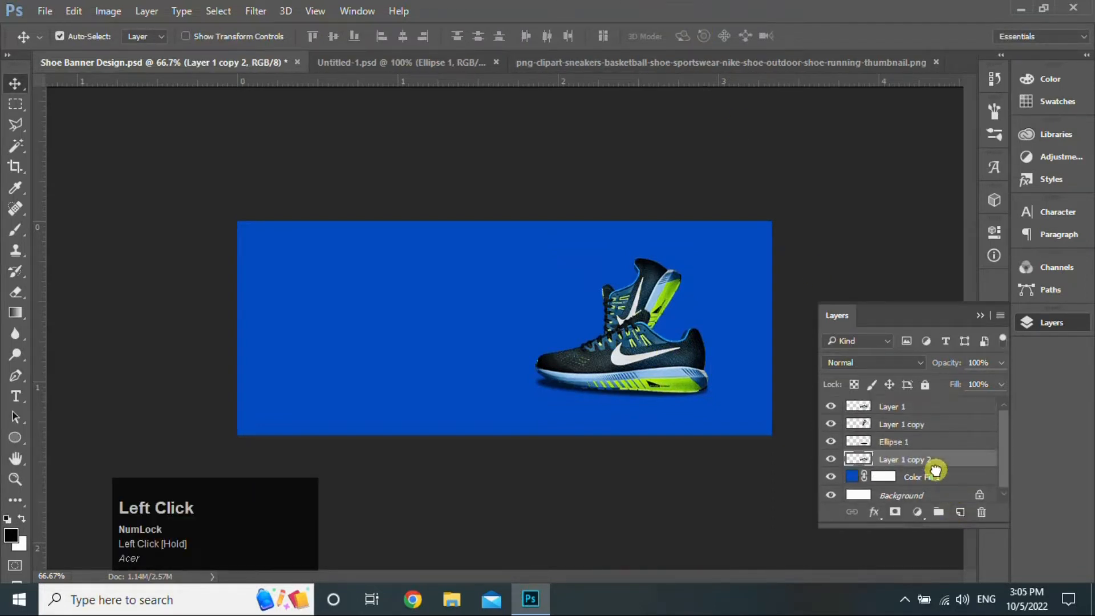
key("ctrl+t")
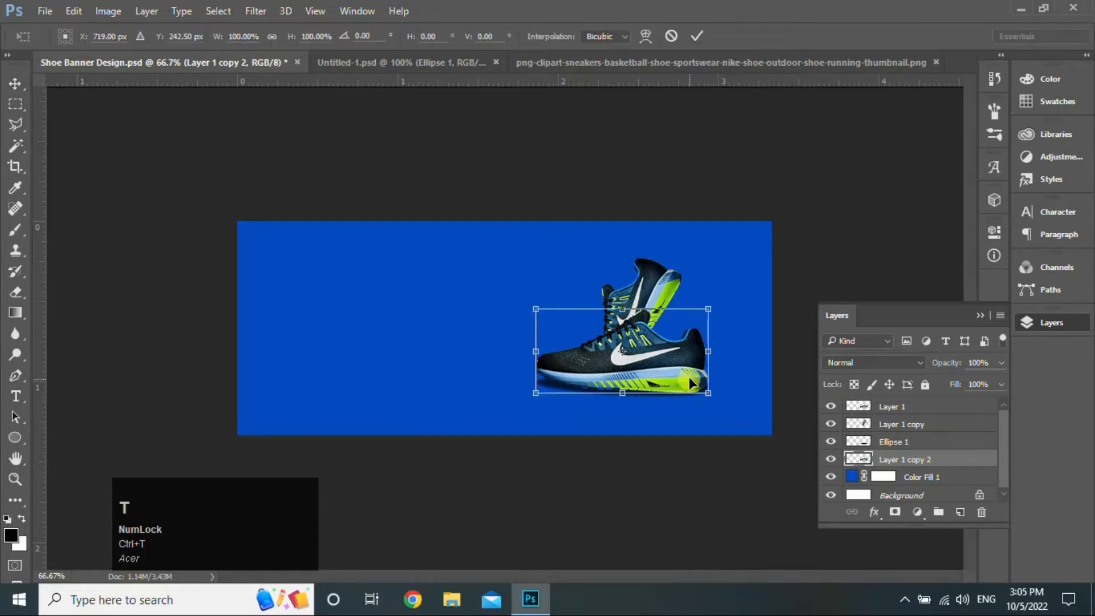
right_click(674, 365)
left_click(715, 353)
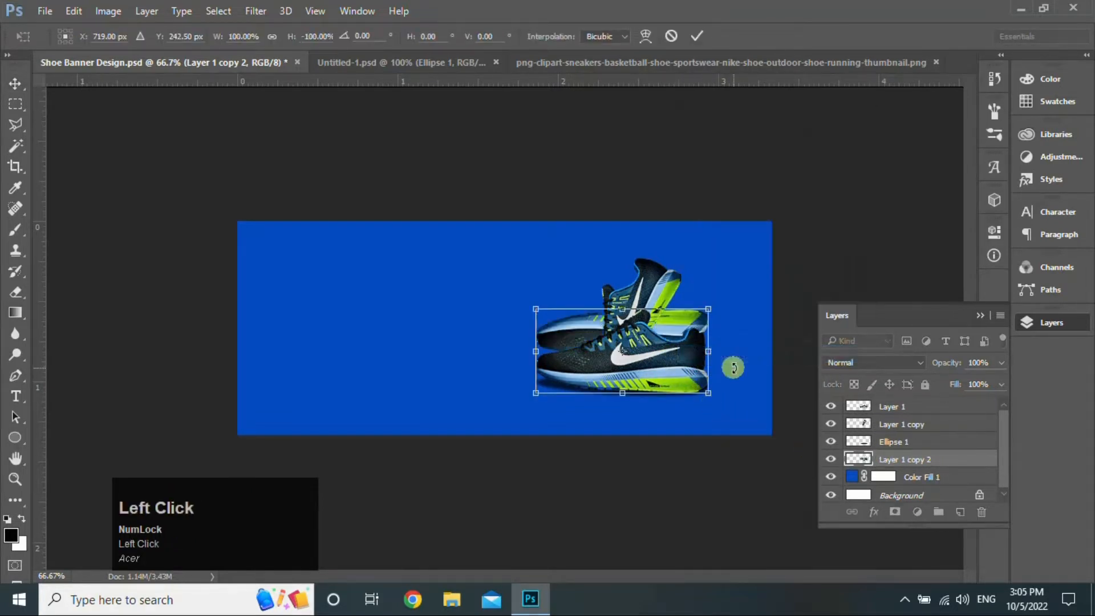
left_click_drag(671, 330, 671, 414)
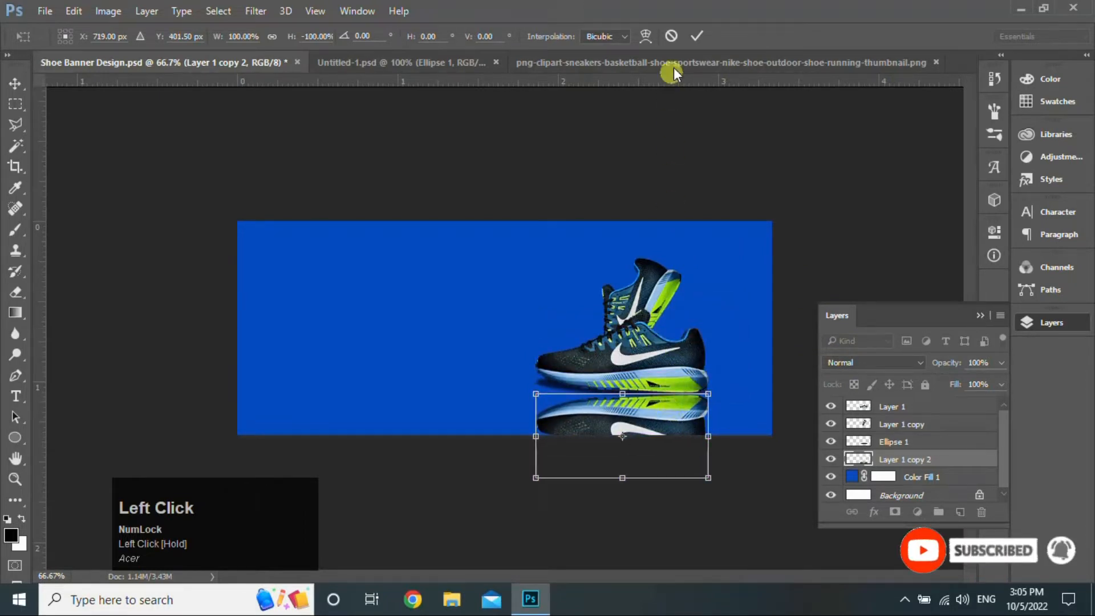
left_click(697, 36)
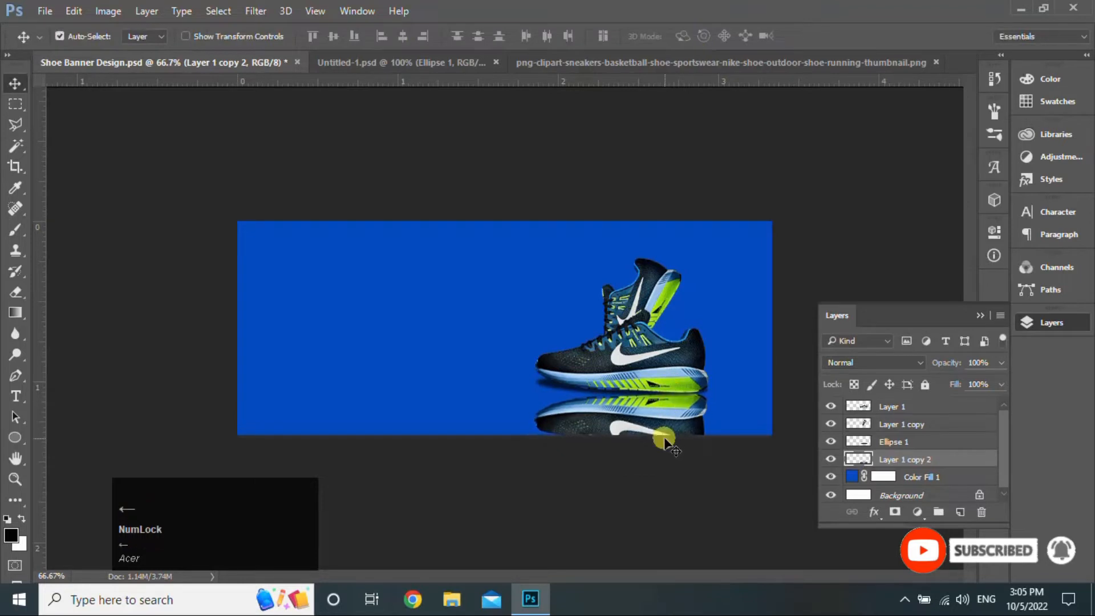
- Warp the toe-side upper edge of the flipped shoe upward to follow the sole, and nudge the layer into place
key("ctrl+equal")
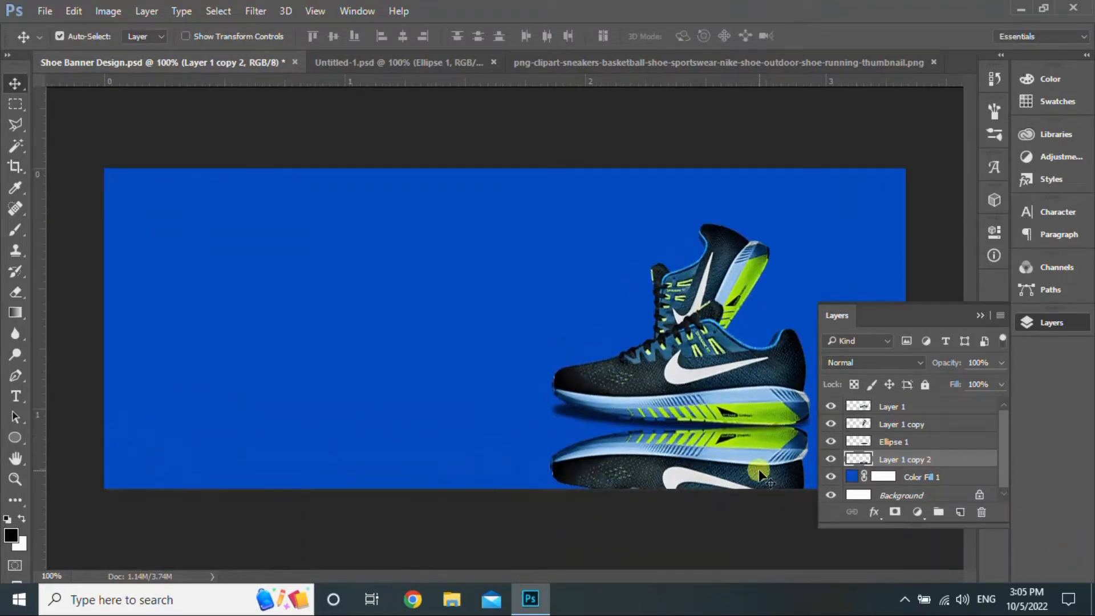
key("ctrl+t")
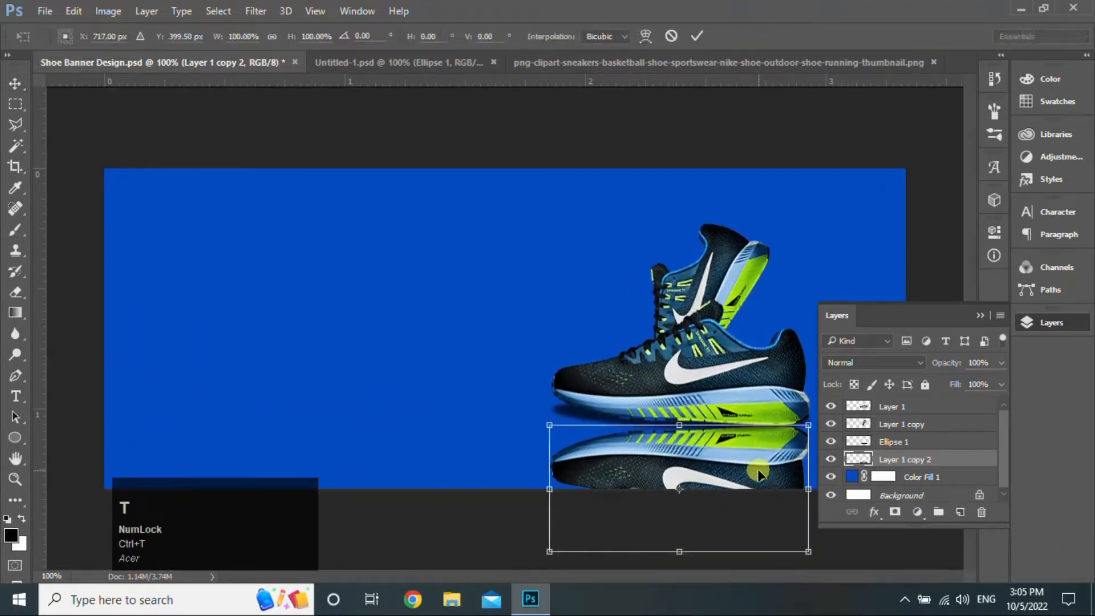
right_click(758, 472)
left_click(807, 324)
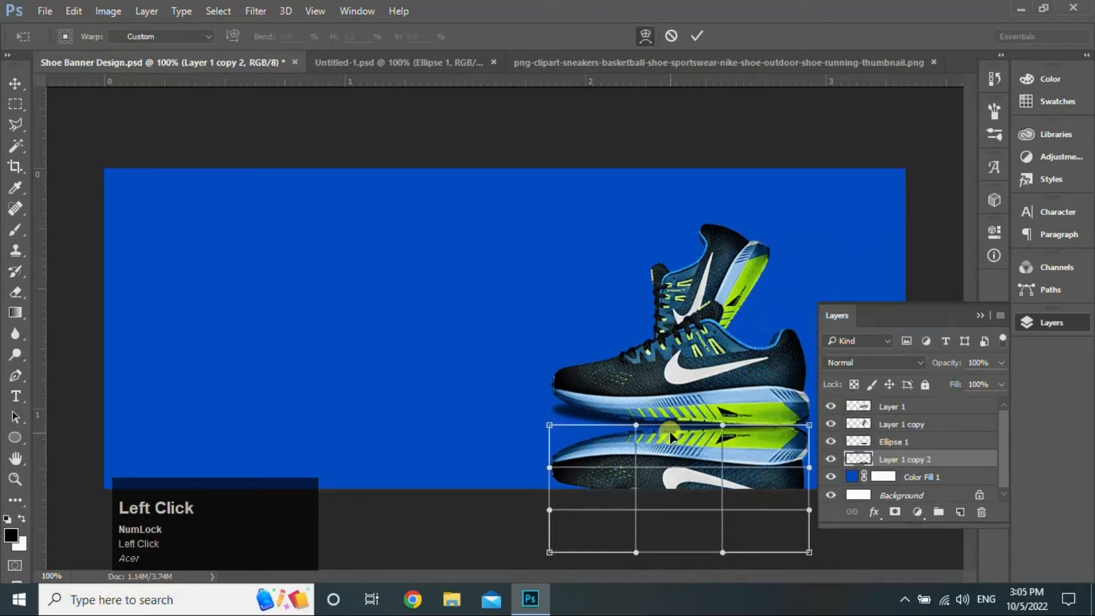
left_click_drag(623, 434, 617, 425)
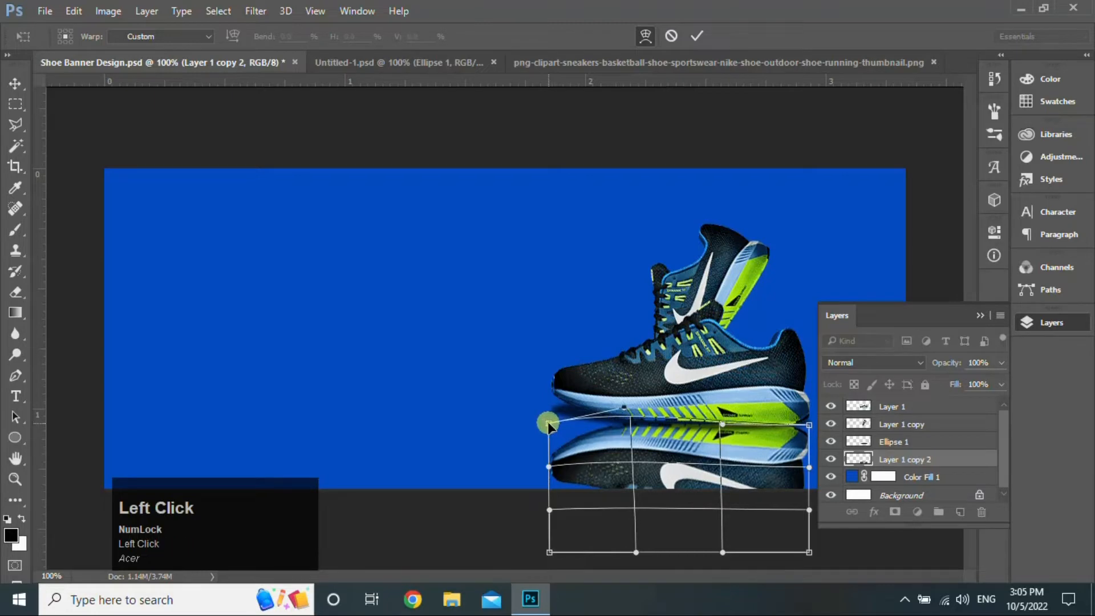
left_click_drag(548, 425, 547, 416)
left_click_drag(586, 454, 612, 456)
left_click(697, 36)
left_click(768, 360)
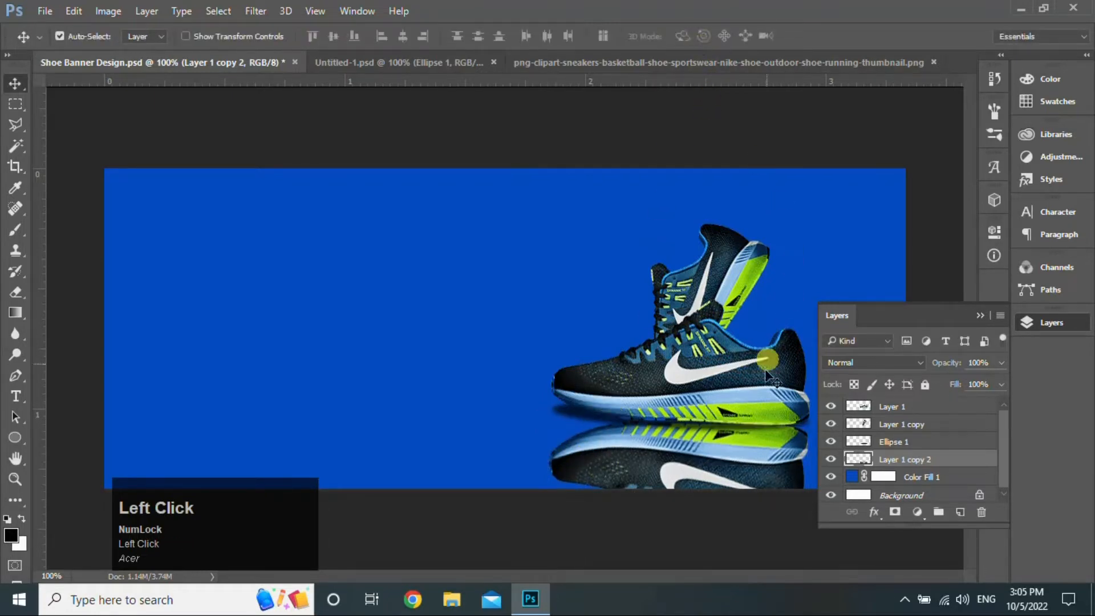
key("Down")
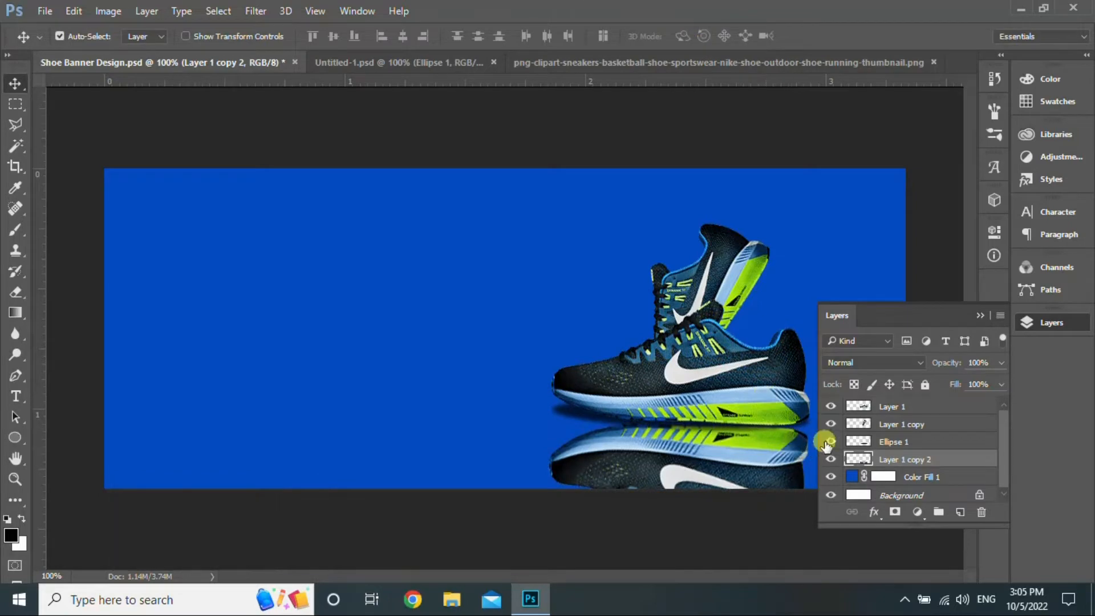
- Move both shoes, the shadow ellipse and the flipped copy together slightly down the banner
left_click(918, 435, "ctrl")
left_click(918, 423, "ctrl")
left_click(919, 408, "ctrl")
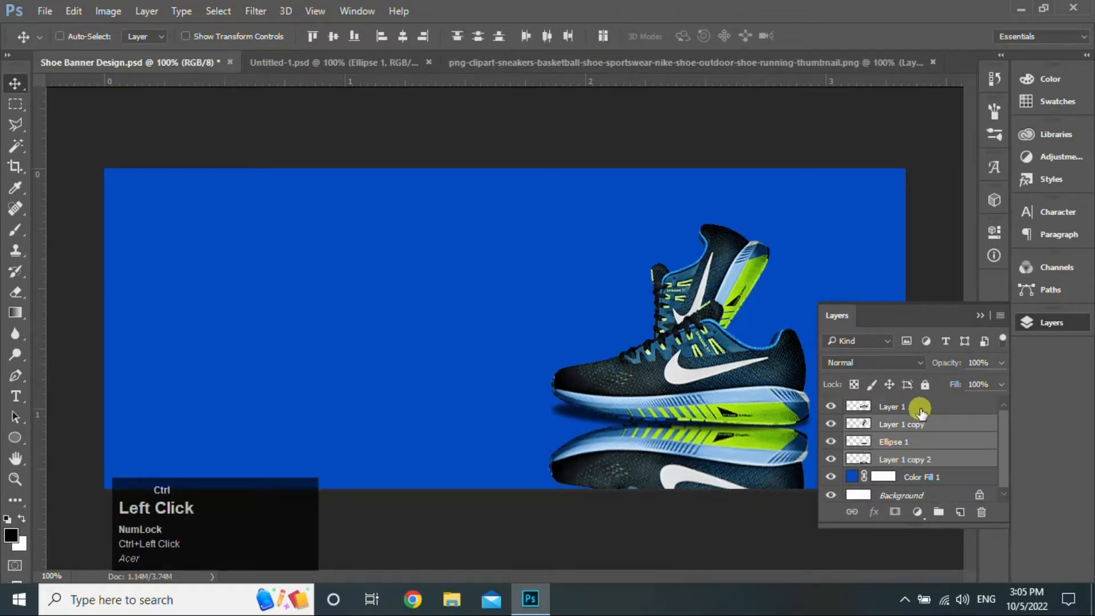
left_click_drag(742, 378, 745, 393)
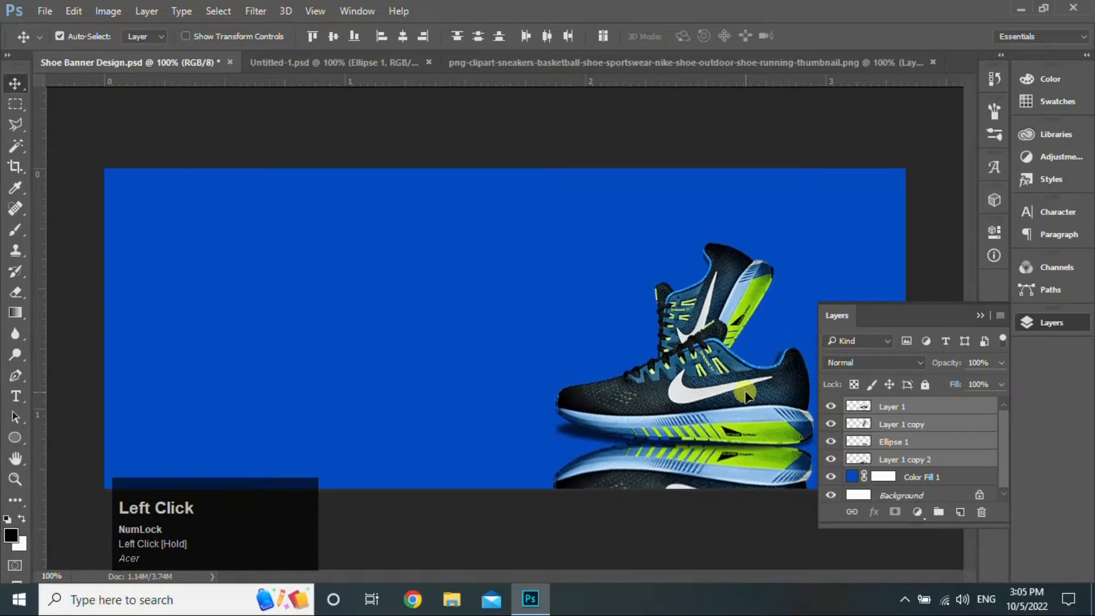
- Add a layer mask to the flipped shoe on Layer 1 copy 2 and invert the mask to black
left_click(926, 459)
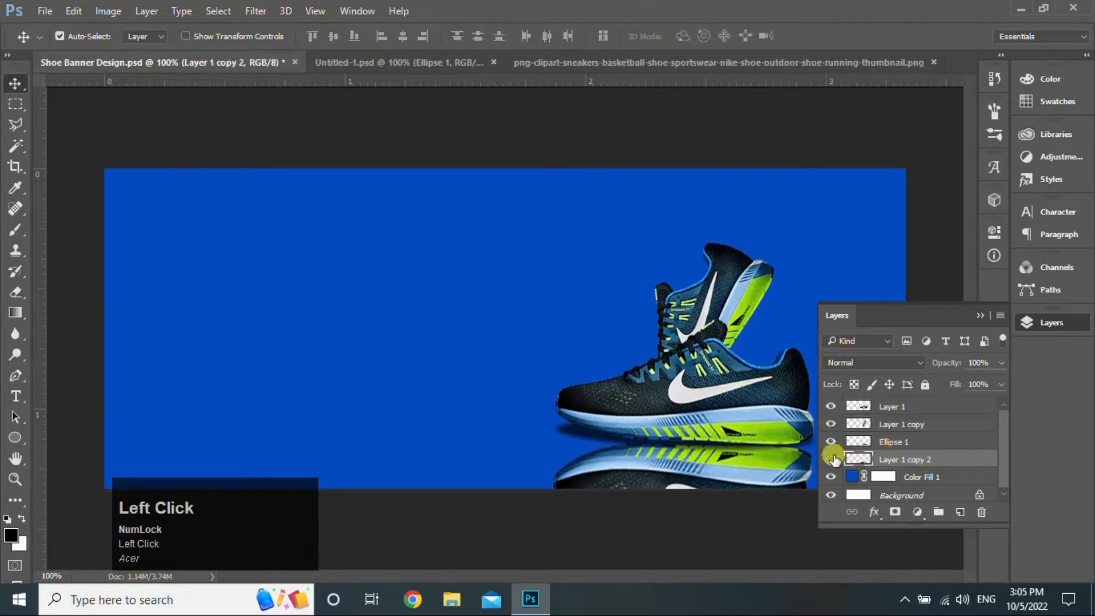
left_click(832, 459)
left_click(832, 459)
key("ctrl+minus")
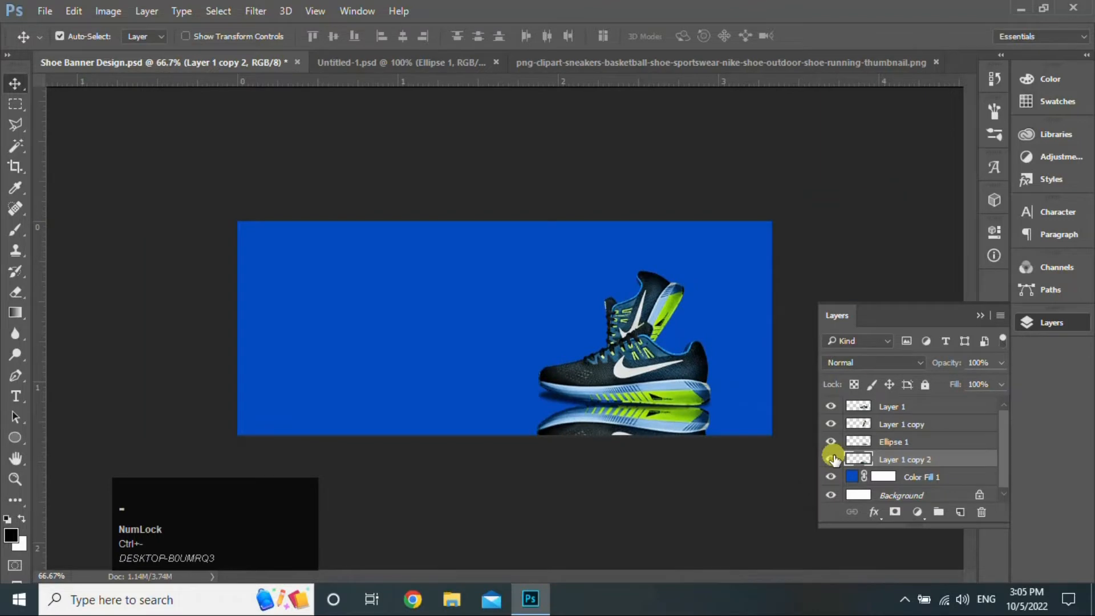
left_click(896, 512)
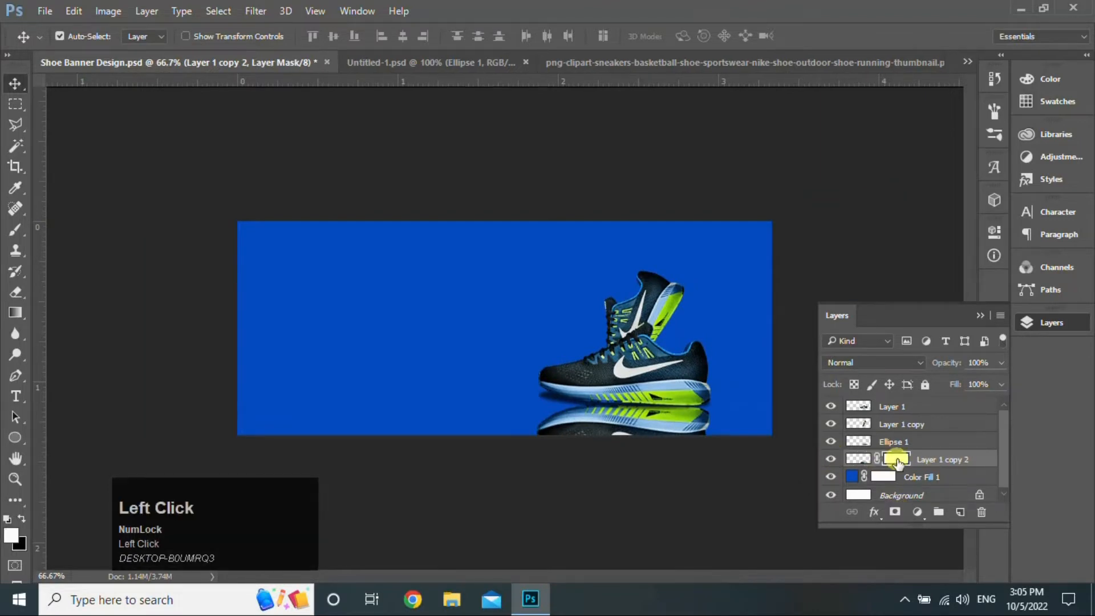
key("ctrl+i")
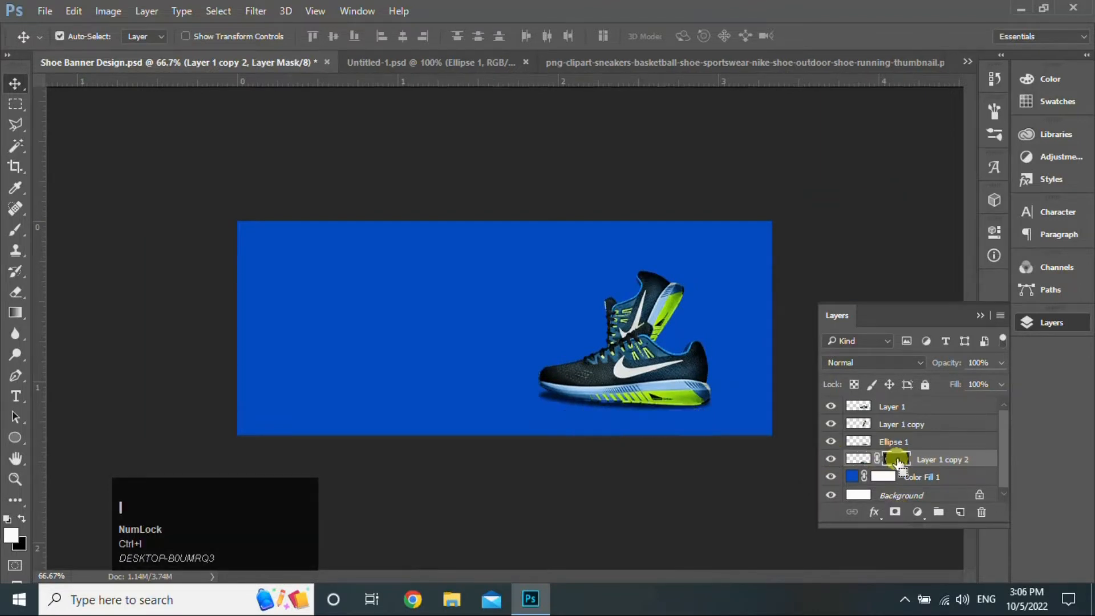
- Paint white on the mask under the sole with an 80 px brush at 63% opacity, and lower the reflection layer's opacity to 54%
left_click(15, 230)
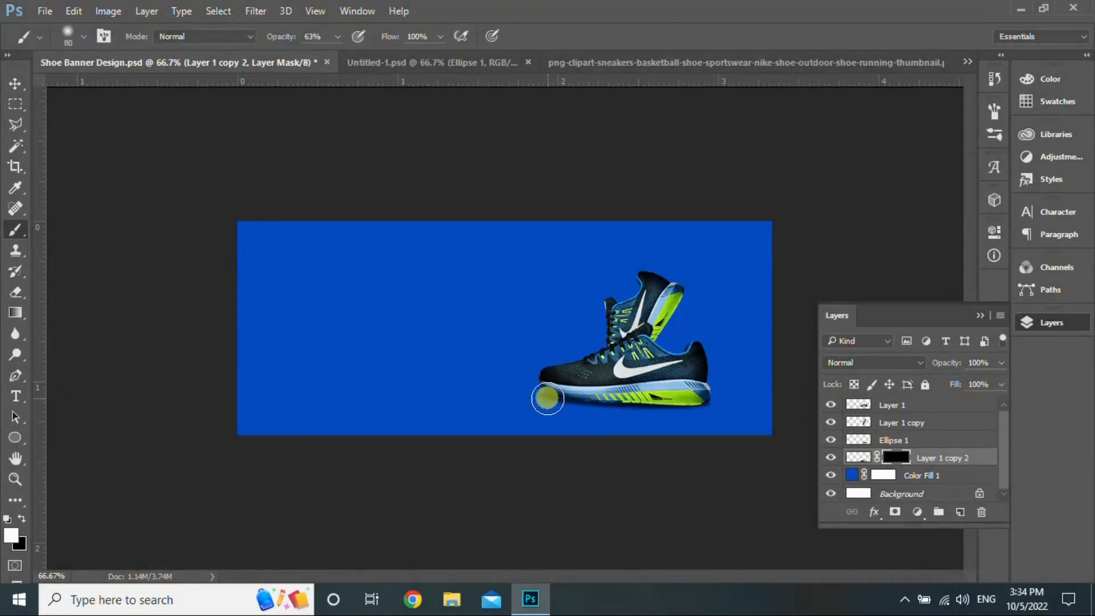
mouse_move(547, 398)
left_mouse_down()
mouse_move(701, 403)
mouse_move(752, 421)
left_mouse_up()
mouse_move(555, 409)
left_mouse_down()
mouse_move(525, 405)
mouse_move(430, 435)
mouse_move(552, 411)
mouse_move(557, 368)
left_mouse_up()
left_click(15, 83)
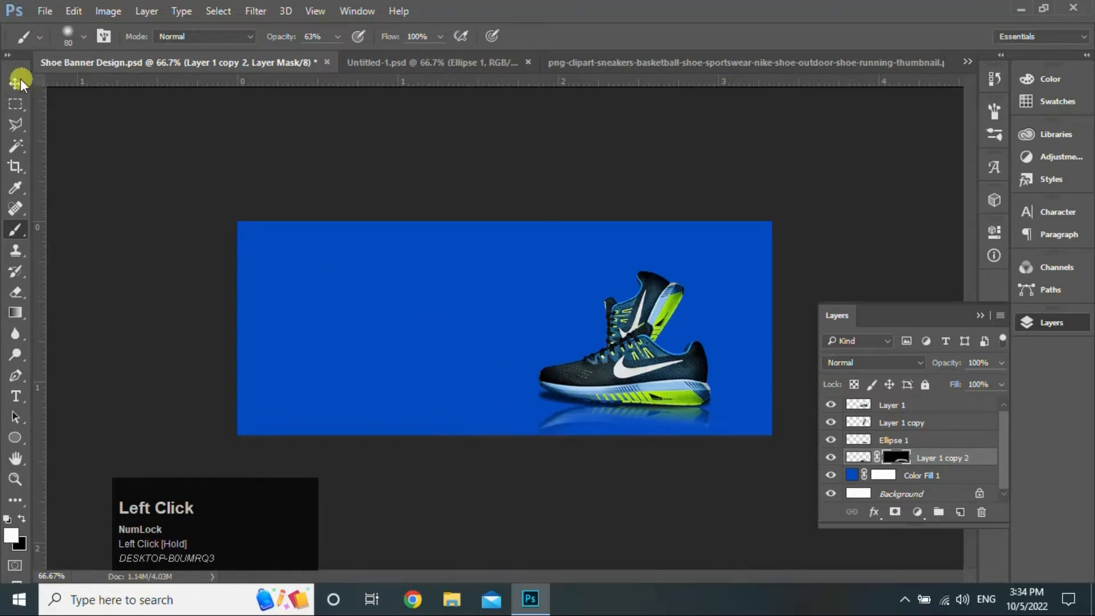
left_click(1001, 364)
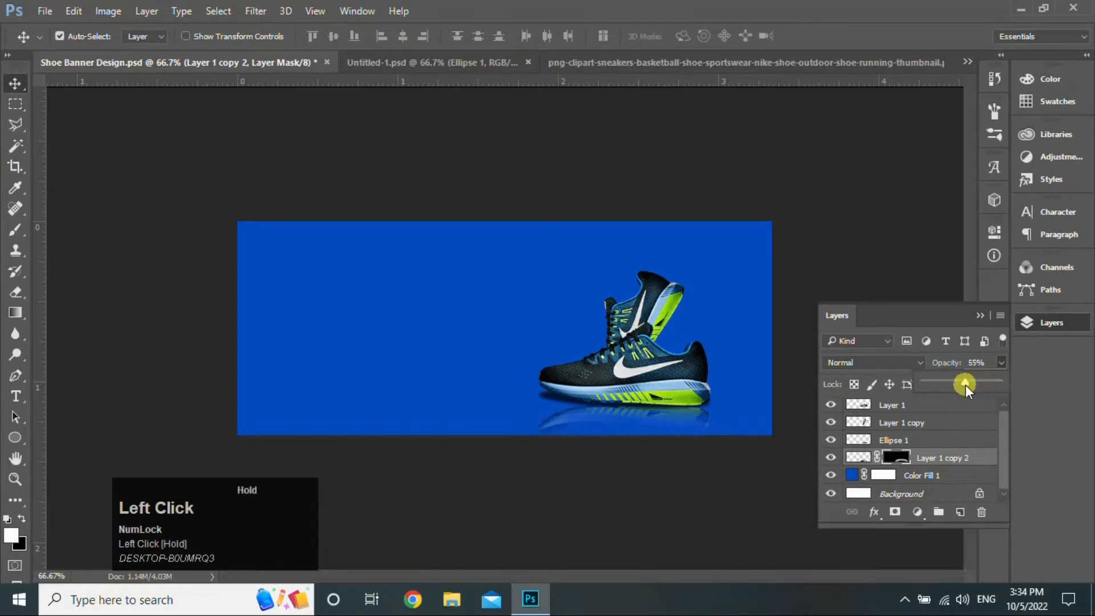
left_click(9, 84)
- Paint black on the reflection's mask along the banner's lower edge to fade out the reflection there
left_click(15, 231)
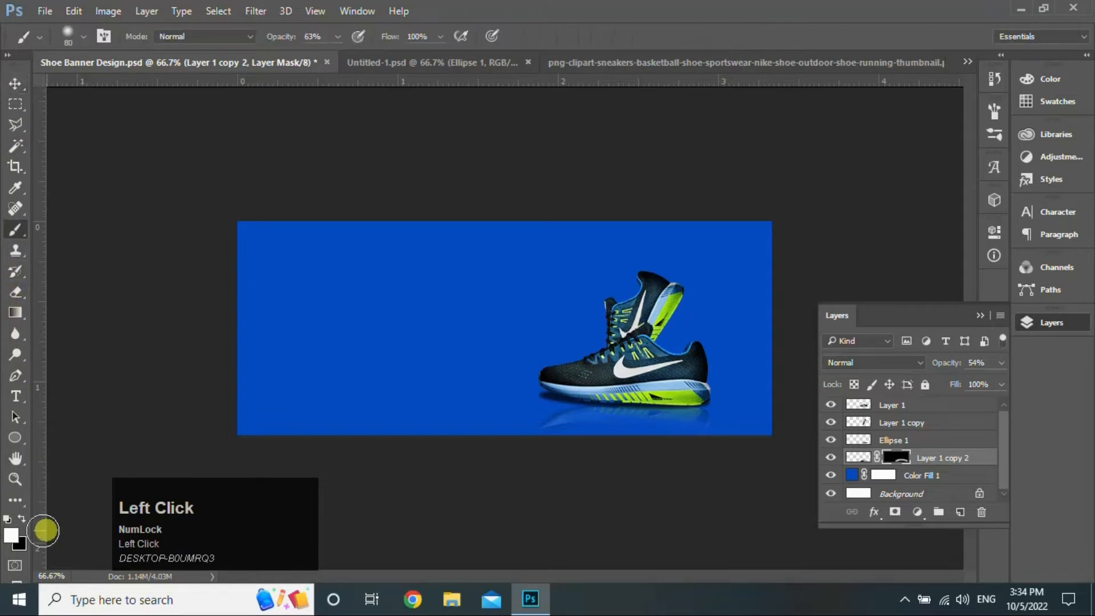
left_click(22, 519)
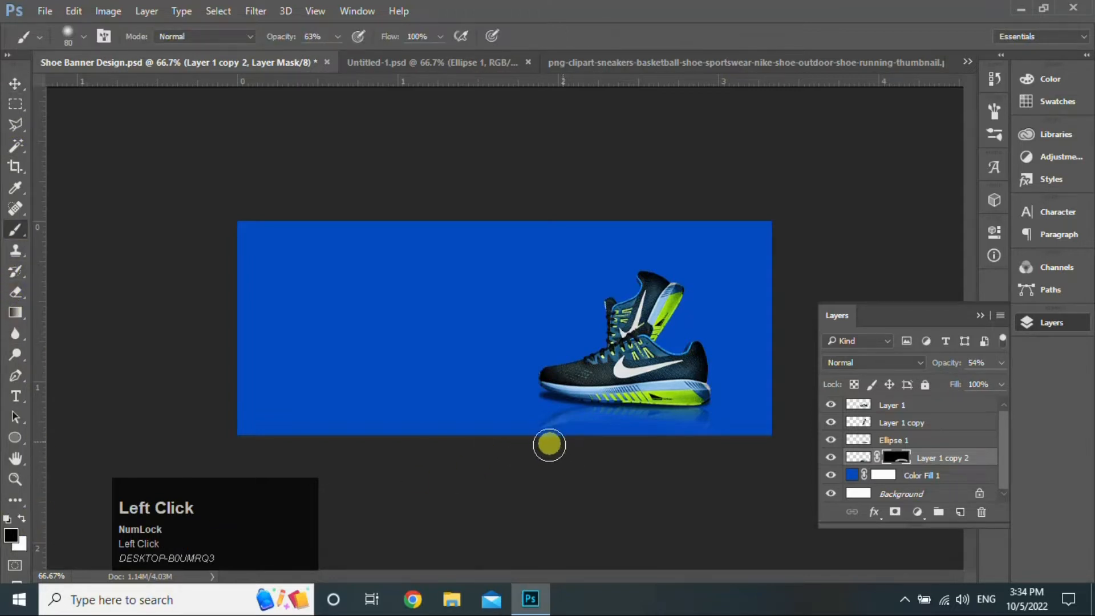
left_click(550, 443)
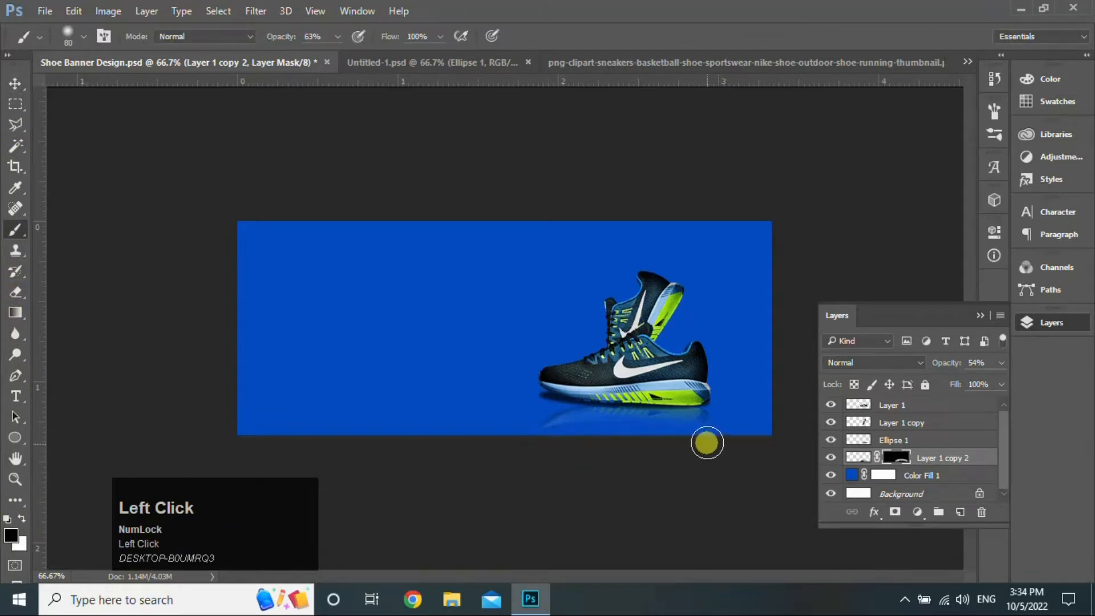
left_click_drag(706, 443, 546, 445)
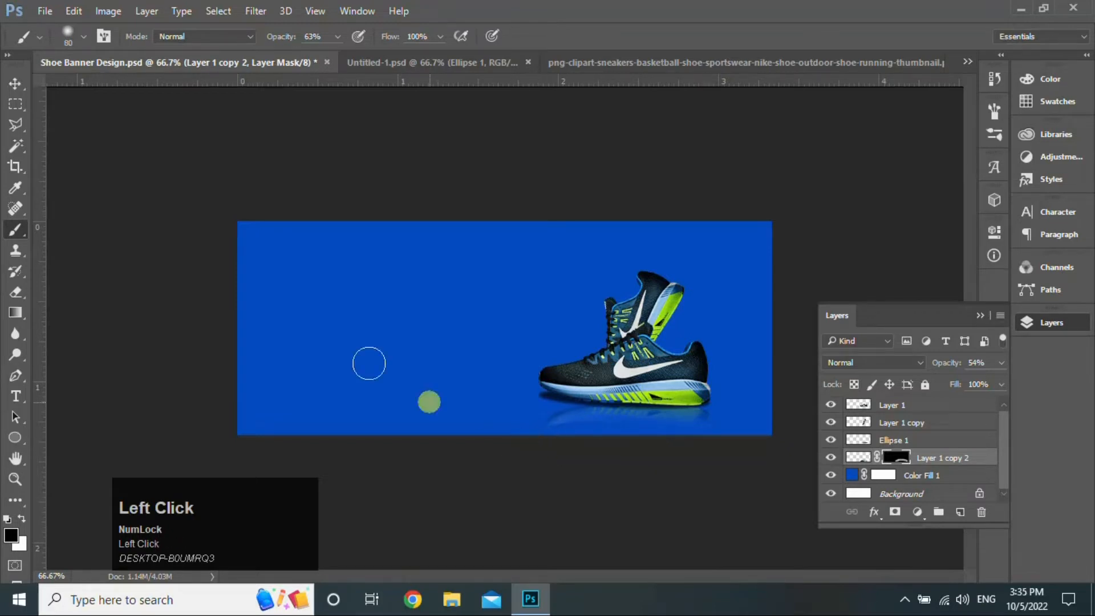
left_click(15, 83)
- Add a new empty layer directly above Color Fill 1
left_click(921, 459)
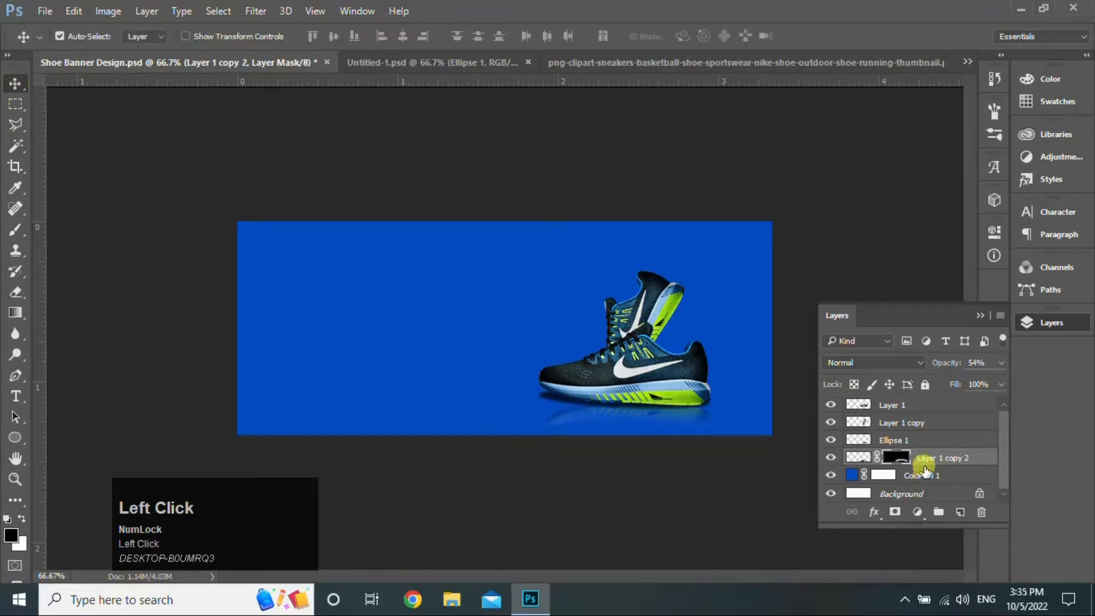
left_click(972, 473)
left_click(963, 511)
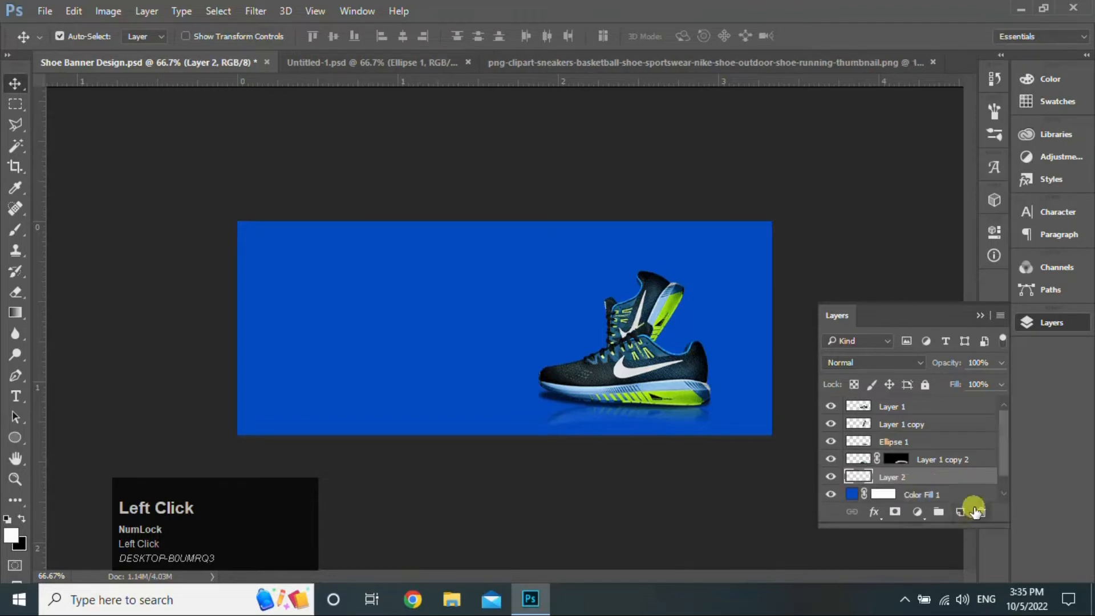
- Paint a soft white glow behind the shoes on Layer 2 with a 600 px brush at 63% opacity
left_click(15, 229)
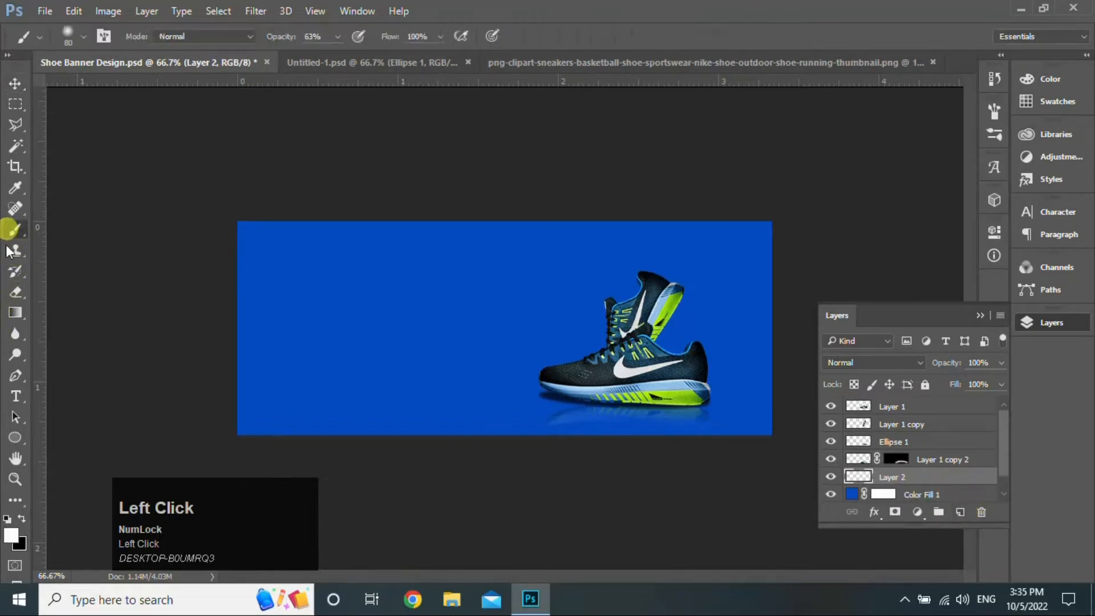
key("bracketright")
key("bracketright")
key("bracketright")
key("bracketright")
key("bracketright")
key("bracketright")
key("bracketright")
key("bracketright")
key("bracketright")
key("bracketright")
key("bracketright")
key("bracketright")
key("bracketright")
key("bracketright")
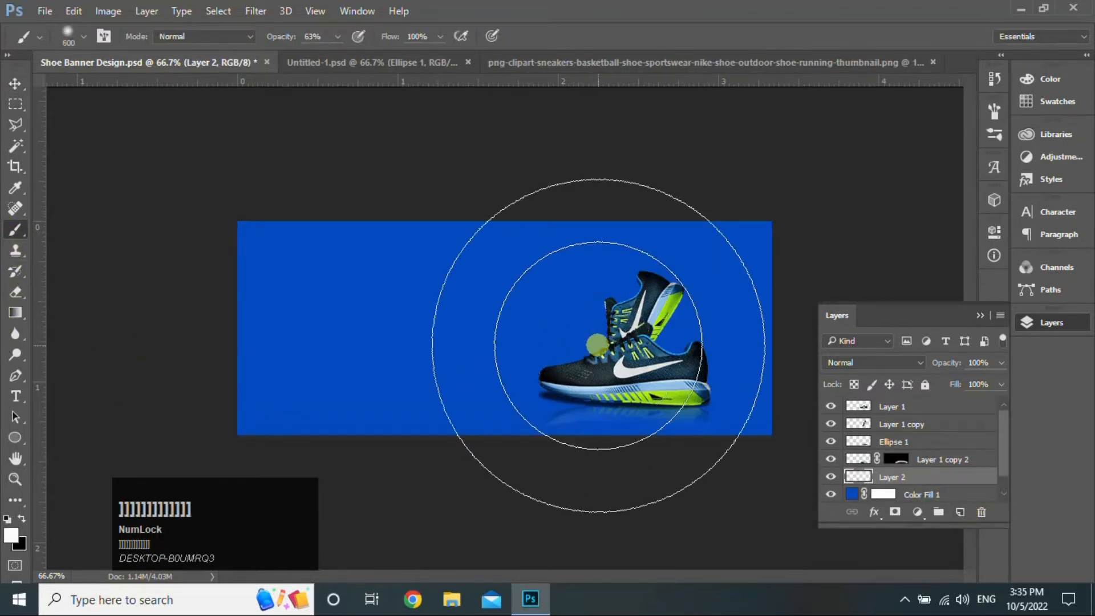
key("bracketleft")
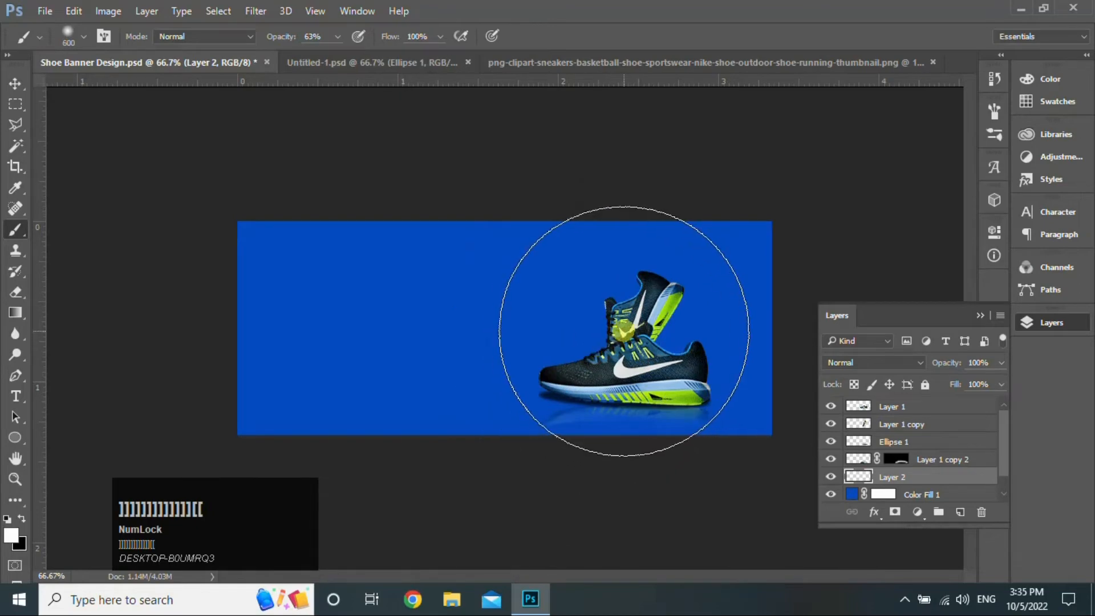
left_click(624, 332)
left_click(624, 336)
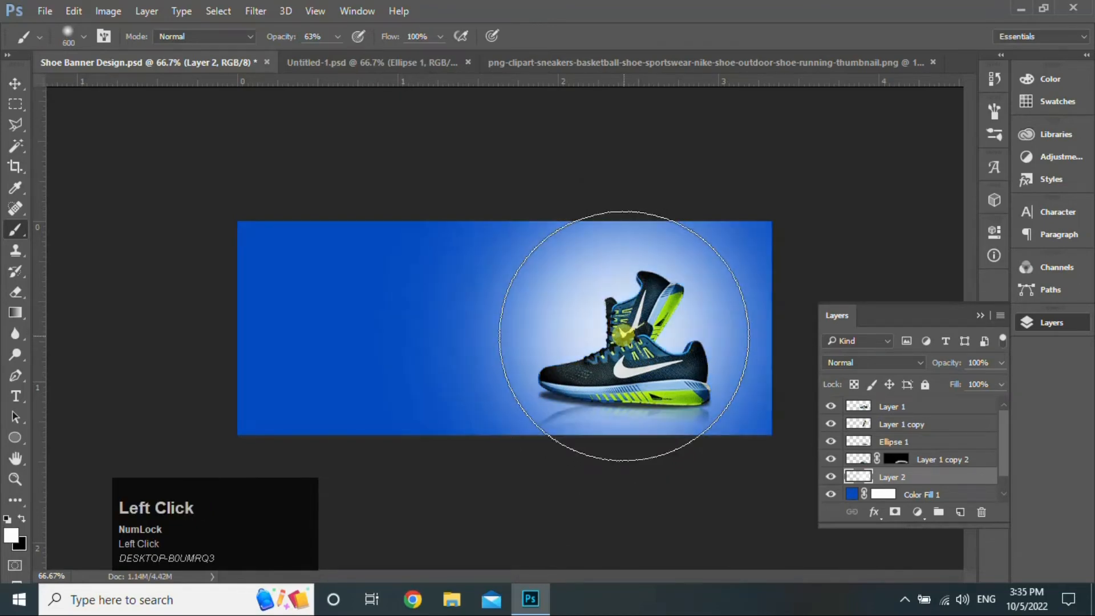
left_click(15, 84)
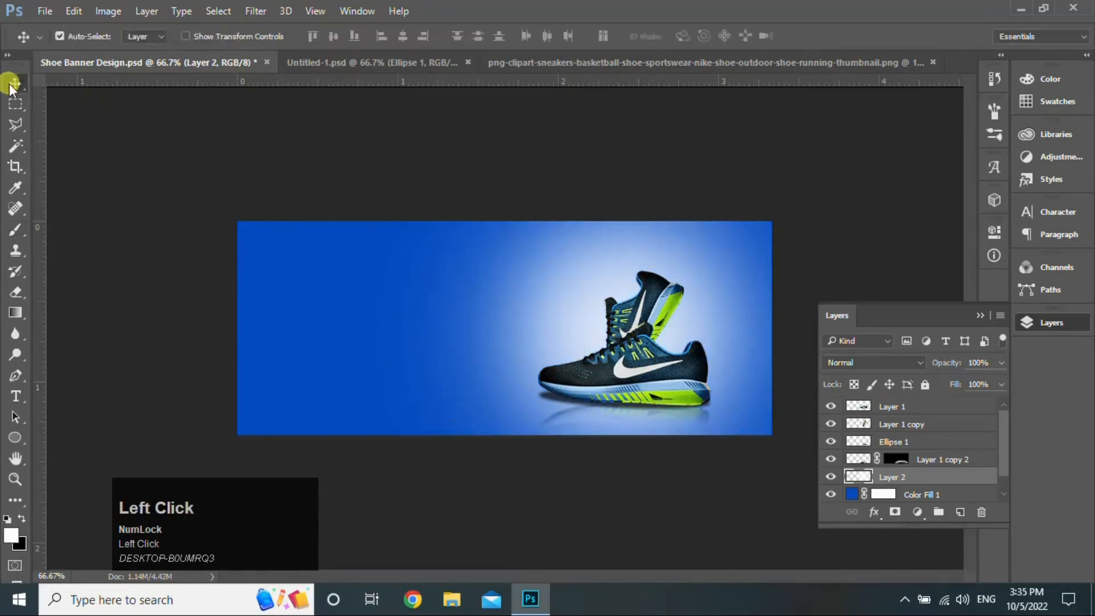
- Apply a layer style effect to Layer 2 that tones down the white glow behind the shoes
double_click(933, 480)
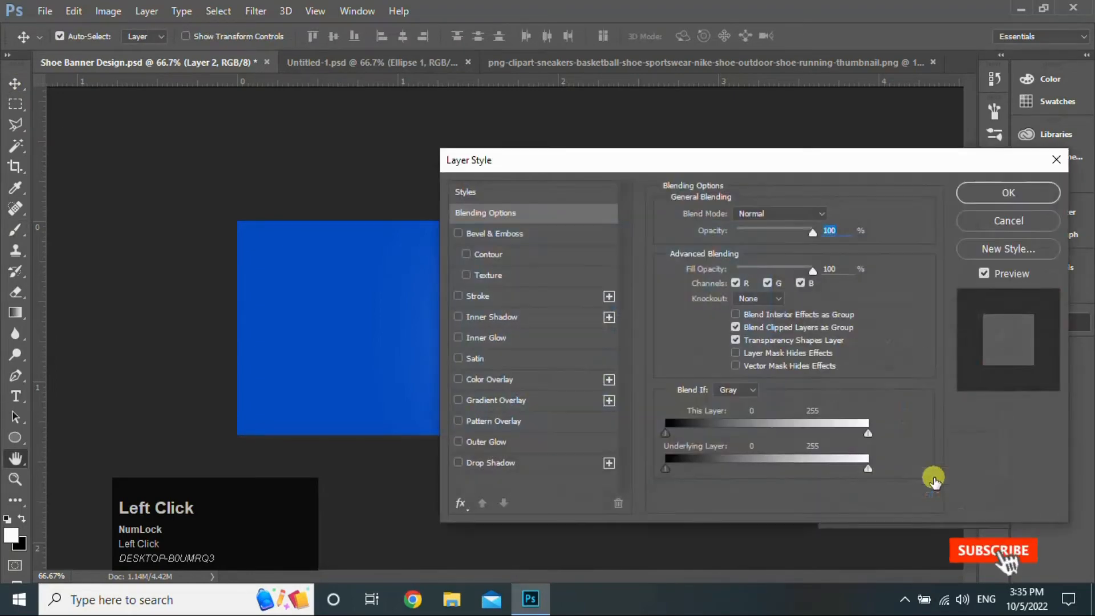
left_click_drag(810, 163, 854, 167)
left_click(763, 388)
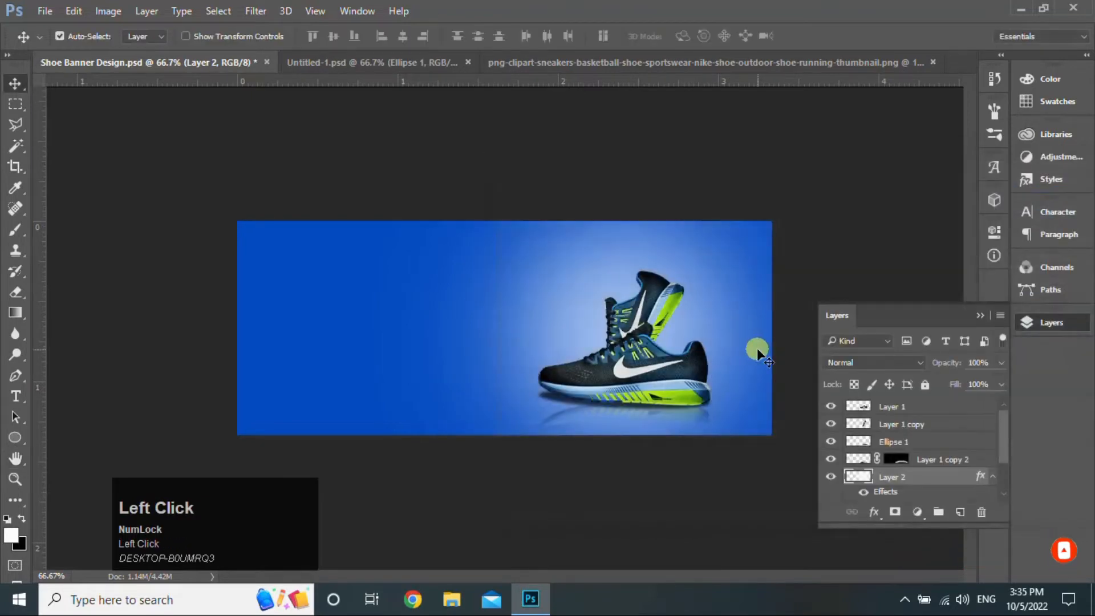
- Free-transform the glow on Layer 2 to 92.02% width, pulling its left edge inward toward the shoes
key("ctrl+t")
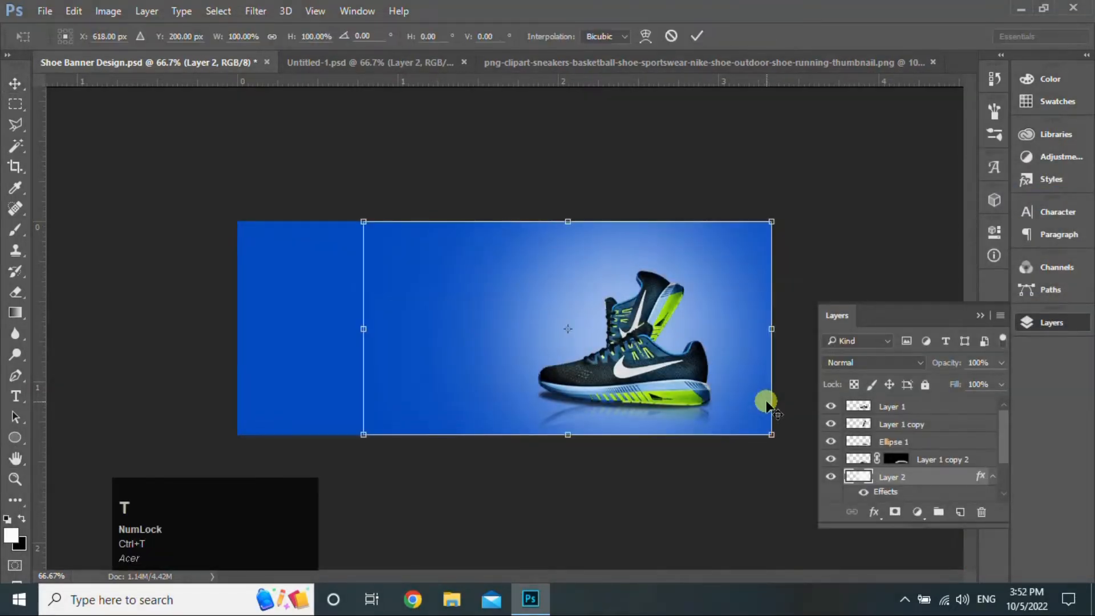
left_click_drag(361, 331, 396, 328)
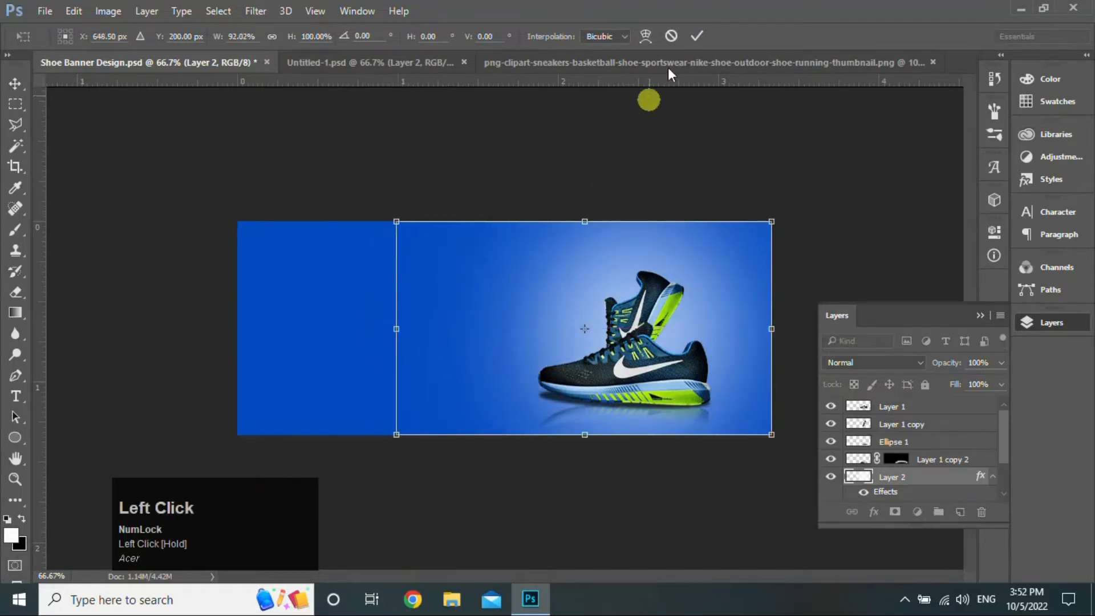
left_click(697, 36)
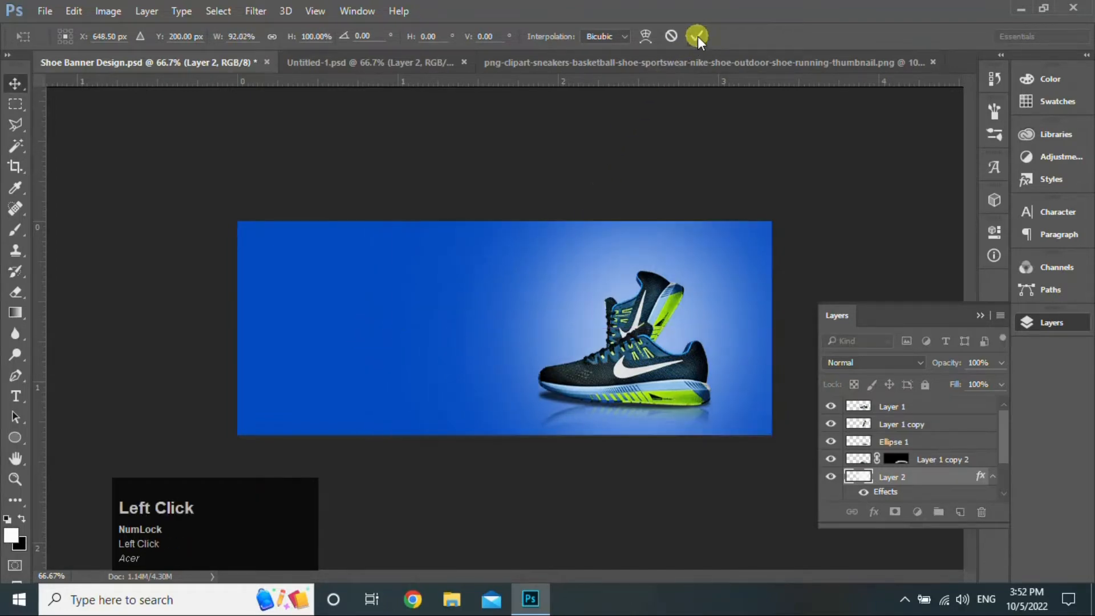
- Paint black on the mask of Layer 1 copy 2 below the shoe with a 90 px brush at 63% opacity
left_click(900, 460)
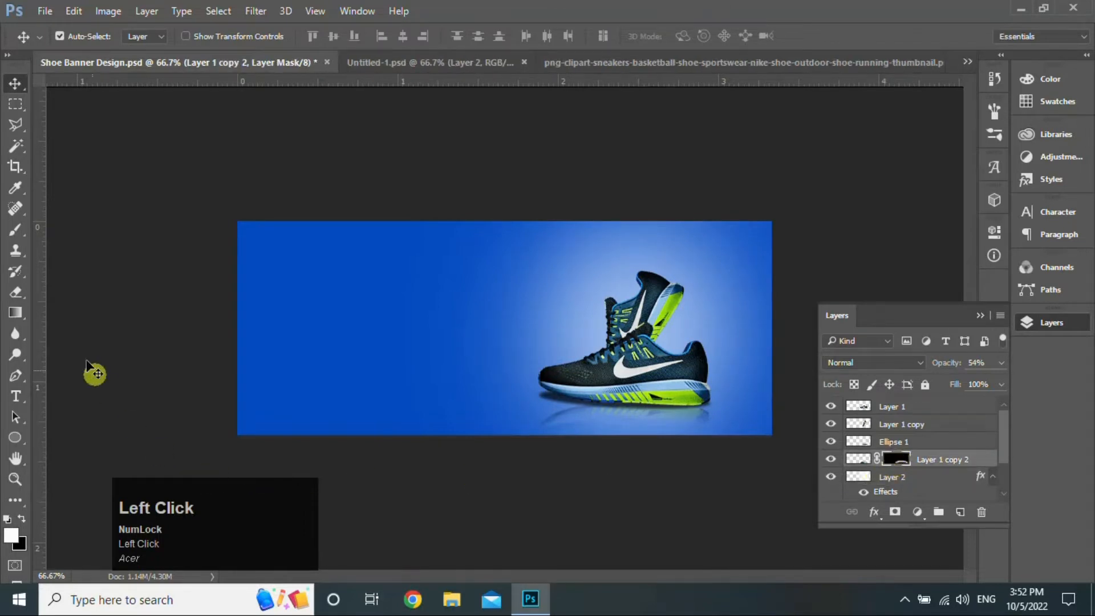
left_click(15, 230)
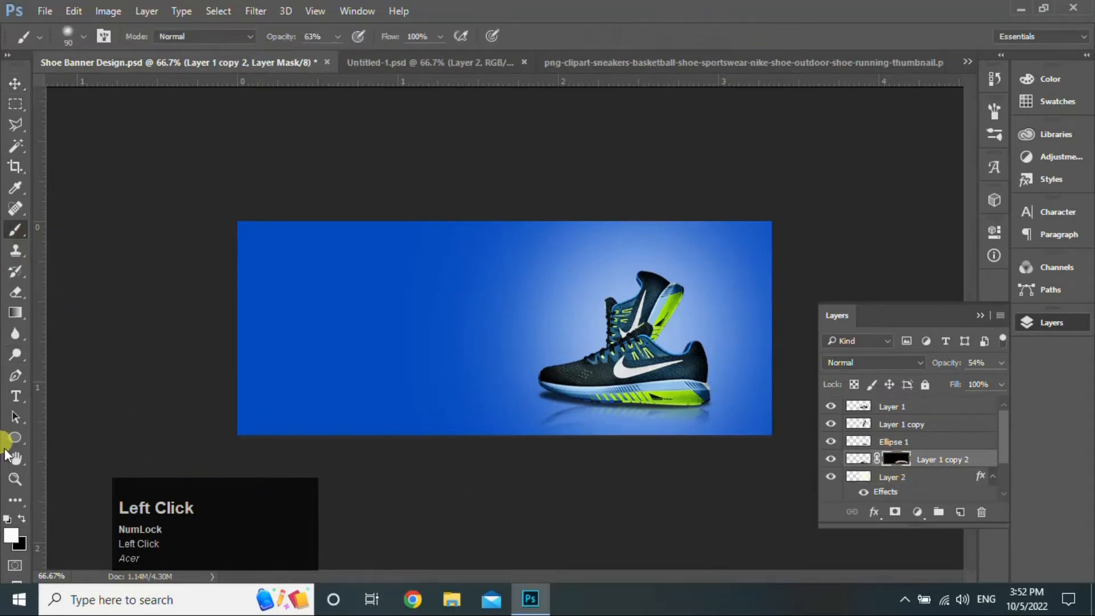
left_click(21, 518)
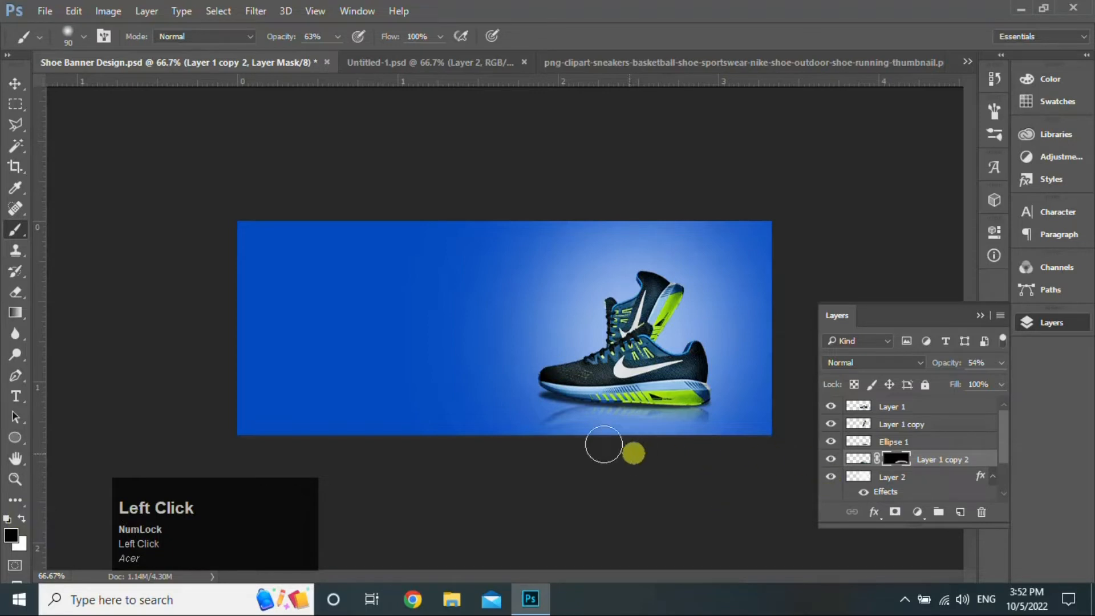
mouse_move(560, 445)
left_mouse_down()
mouse_move(693, 446)
mouse_move(540, 448)
mouse_move(587, 464)
left_mouse_up()
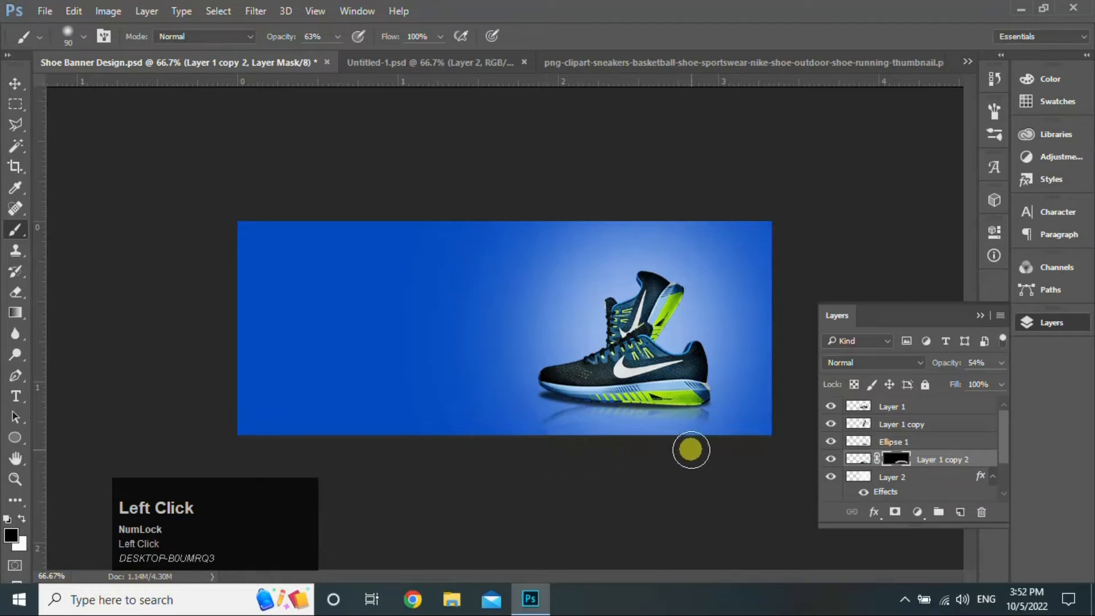
left_click(11, 86)
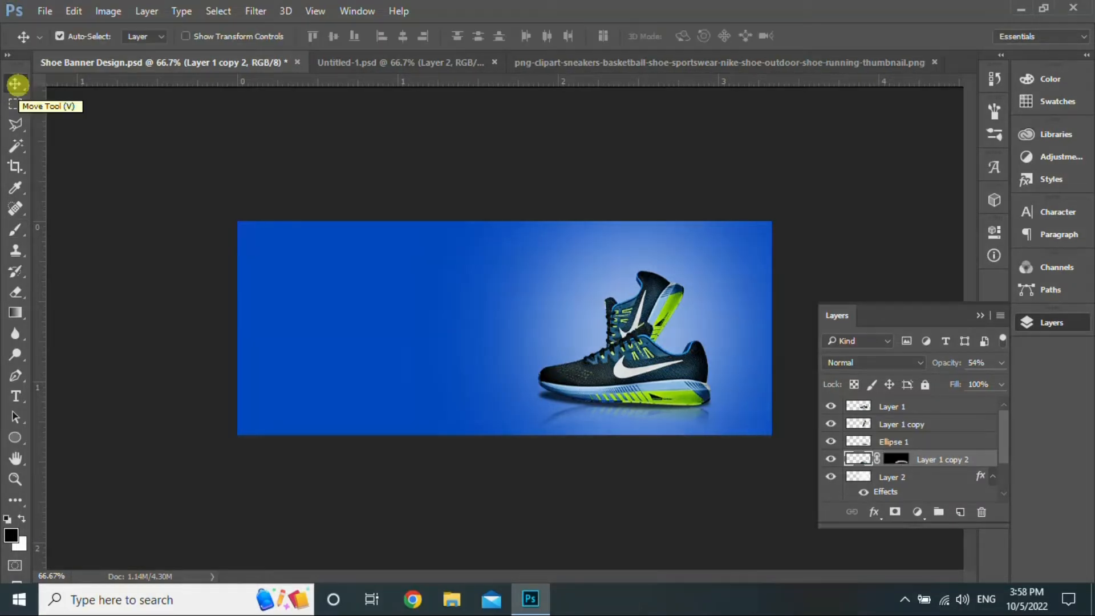
- Paint white on the reflection's mask under the sole with the 90 px brush, and lower the reflection layer's opacity to 32%
left_click(896, 454)
left_click(899, 460)
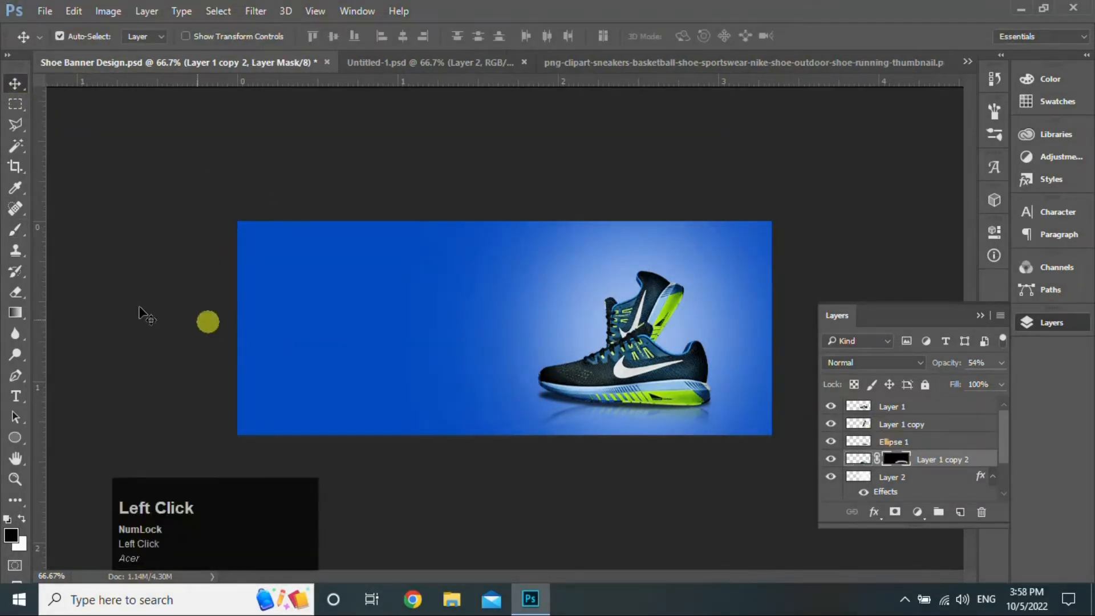
left_click(16, 230)
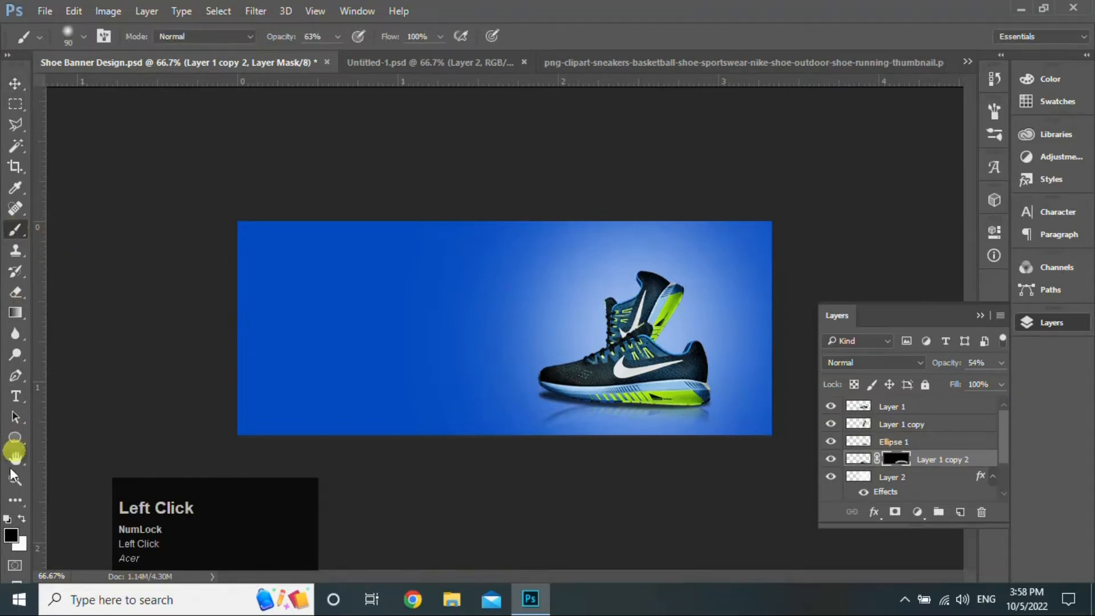
left_click(655, 426)
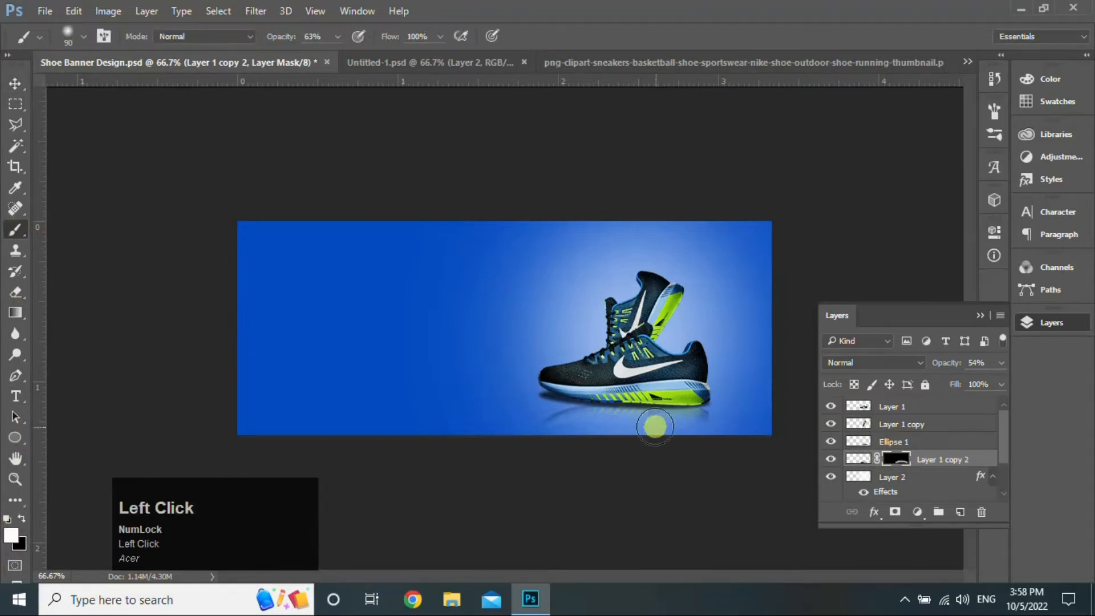
left_click(571, 406)
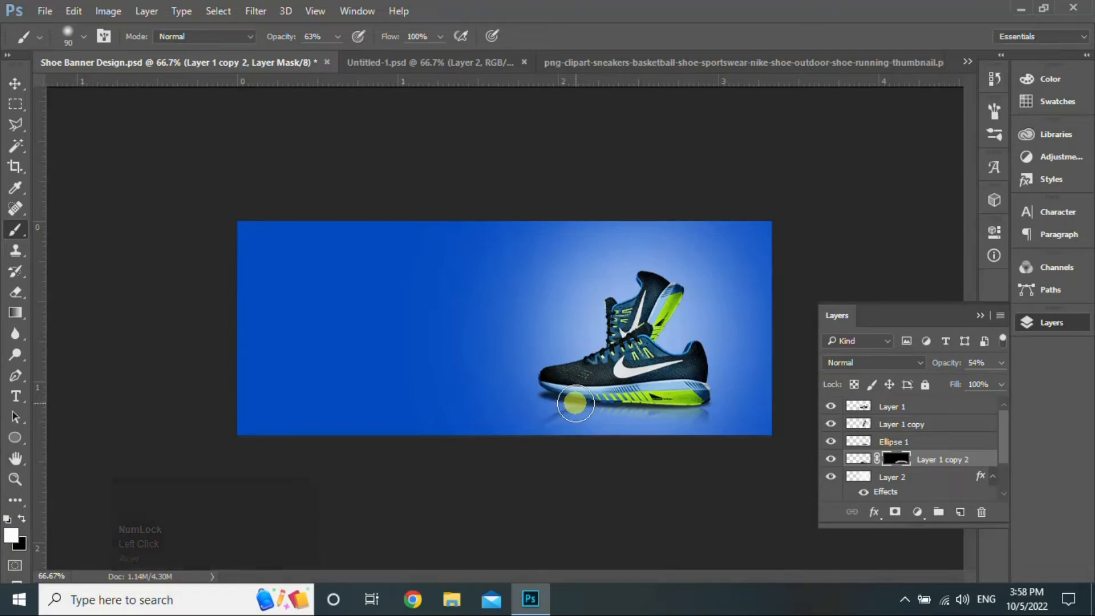
mouse_move(574, 403)
left_mouse_down()
mouse_move(689, 408)
mouse_move(528, 407)
mouse_move(699, 406)
left_mouse_up()
left_click(699, 405)
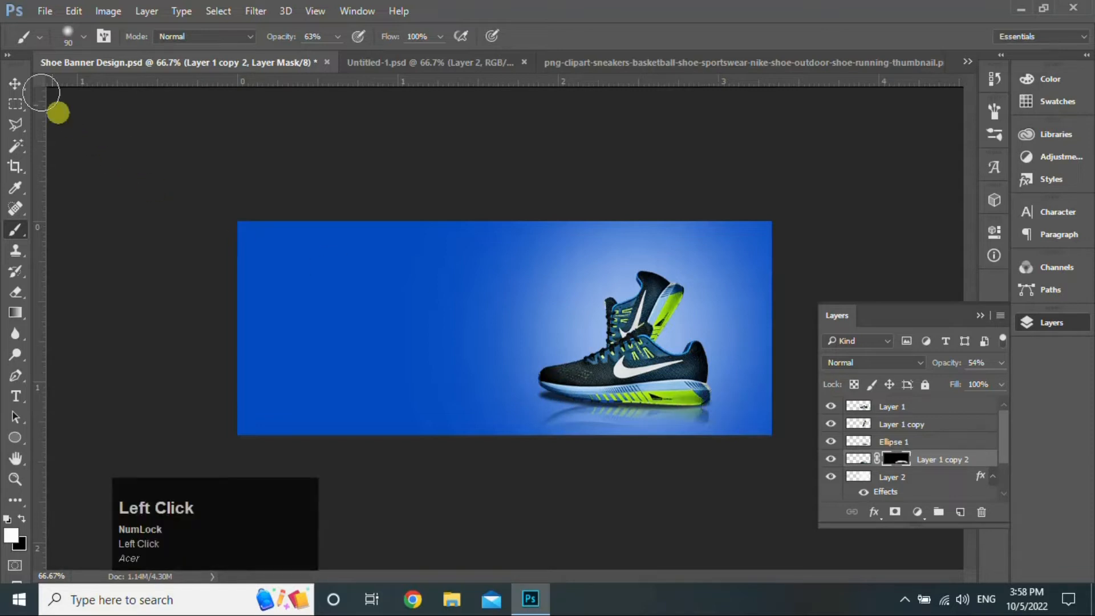
left_click(17, 84)
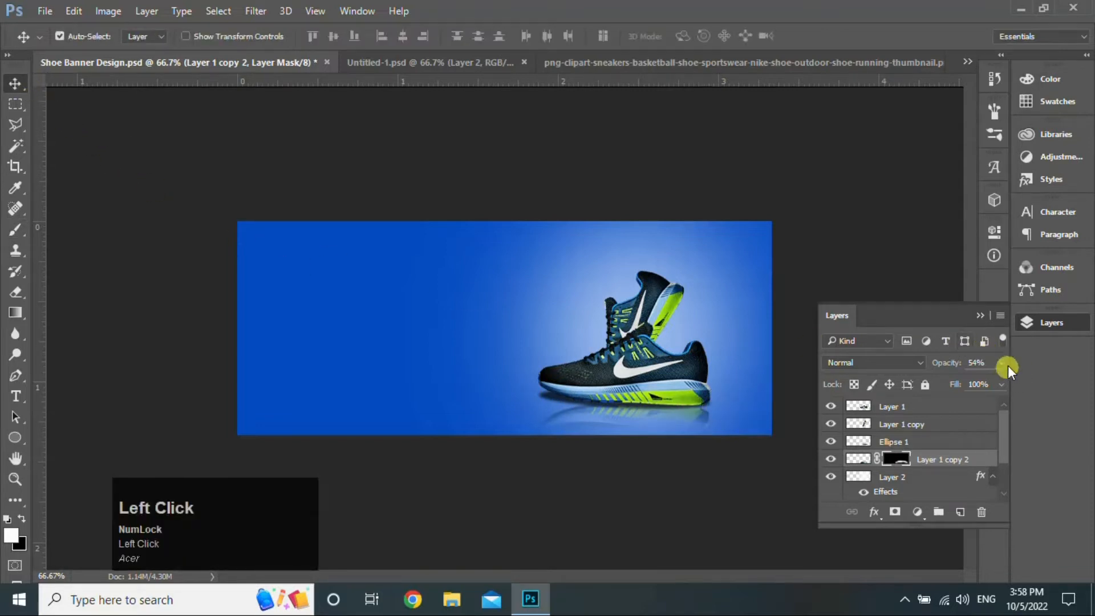
left_click(1001, 364)
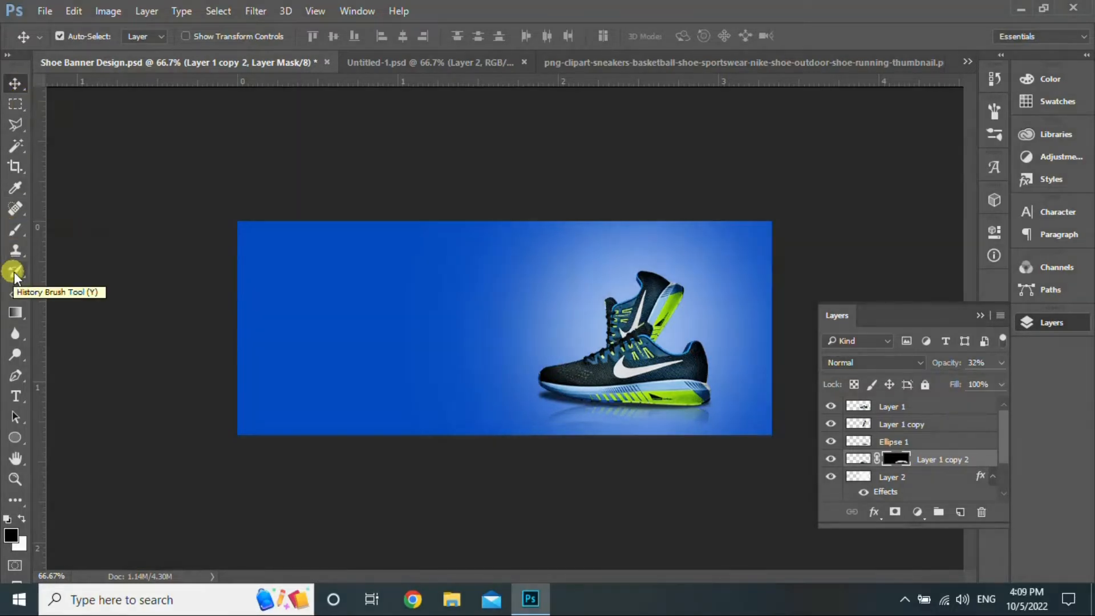
- Paint black on the mask of Layer 1 copy 2 along the banner's lower edge to fade the reflection from heel to toe
left_click(14, 233)
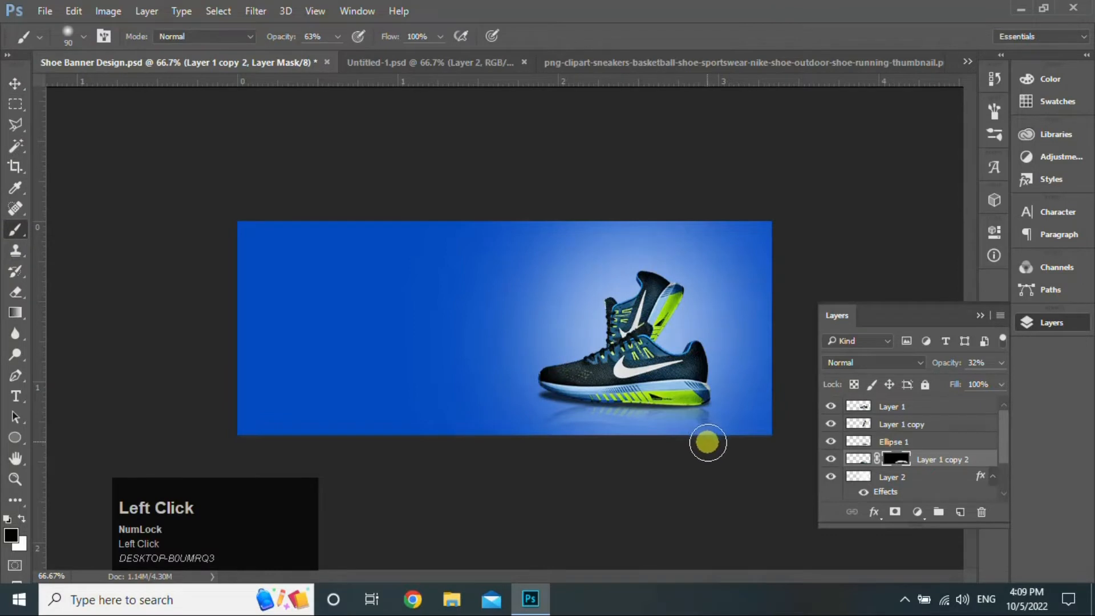
mouse_move(710, 443)
left_mouse_down()
mouse_move(530, 443)
mouse_move(684, 446)
mouse_move(589, 447)
left_mouse_up()
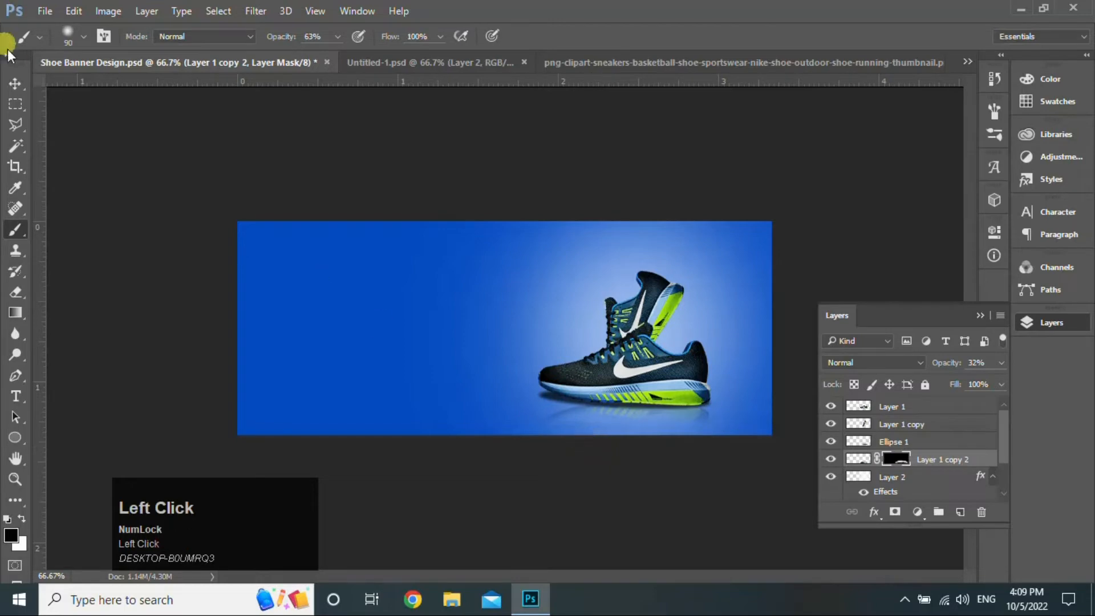
left_click(14, 82)
- Draw a black wavy Pen tool shape about 554 by 216 px above Layer 1, covering the banner's upper-left corner
left_click(934, 442)
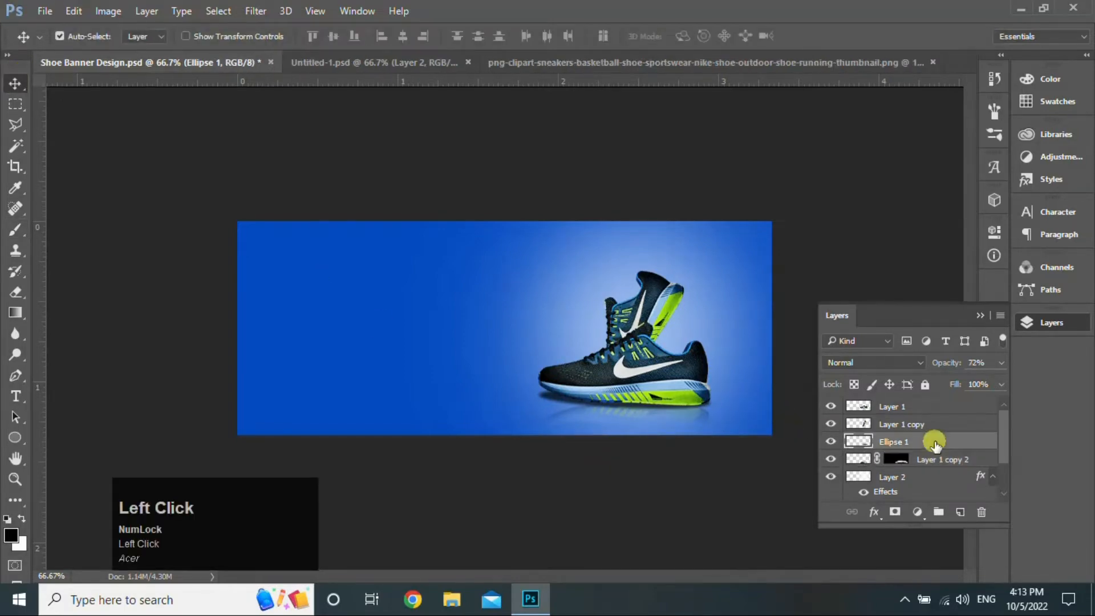
left_click(936, 406)
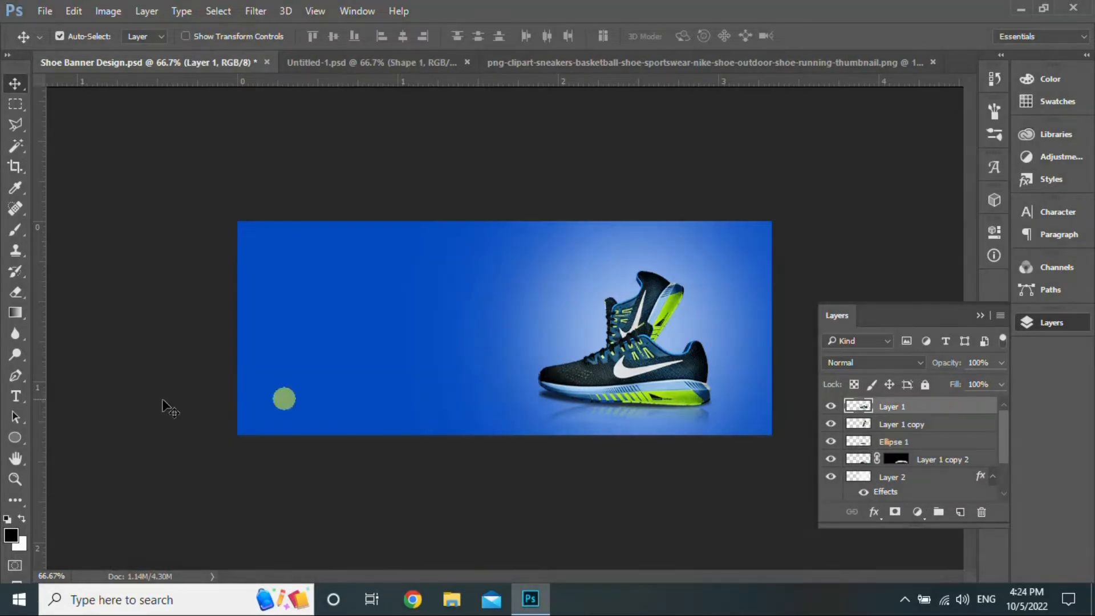
left_click(16, 375)
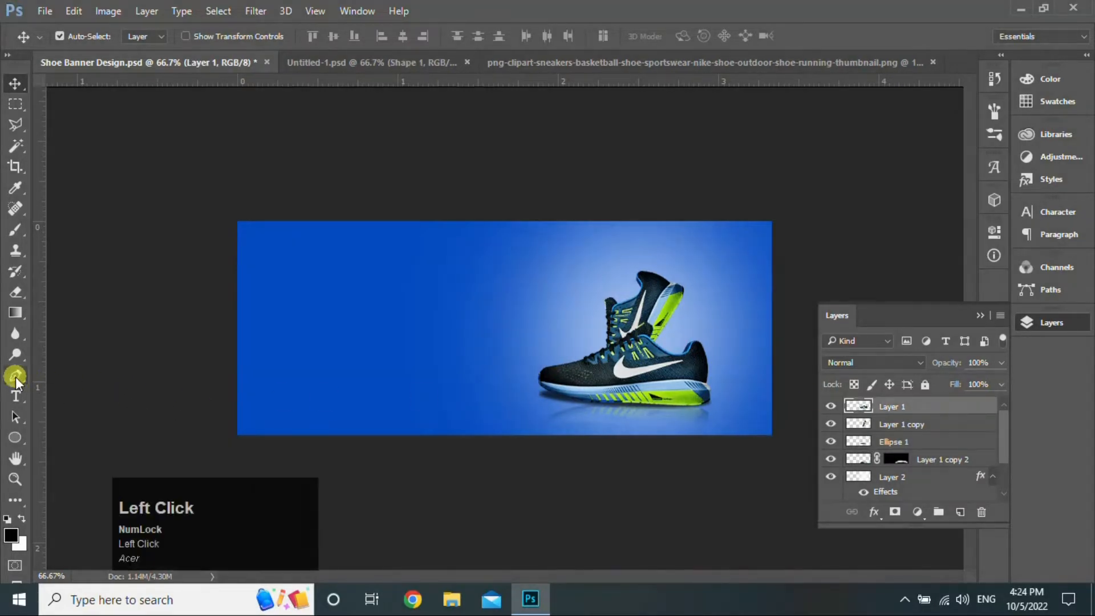
left_click(230, 301)
left_click_drag(362, 324, 424, 298)
left_click_drag(519, 217, 579, 215)
left_click(231, 216)
left_click(234, 298)
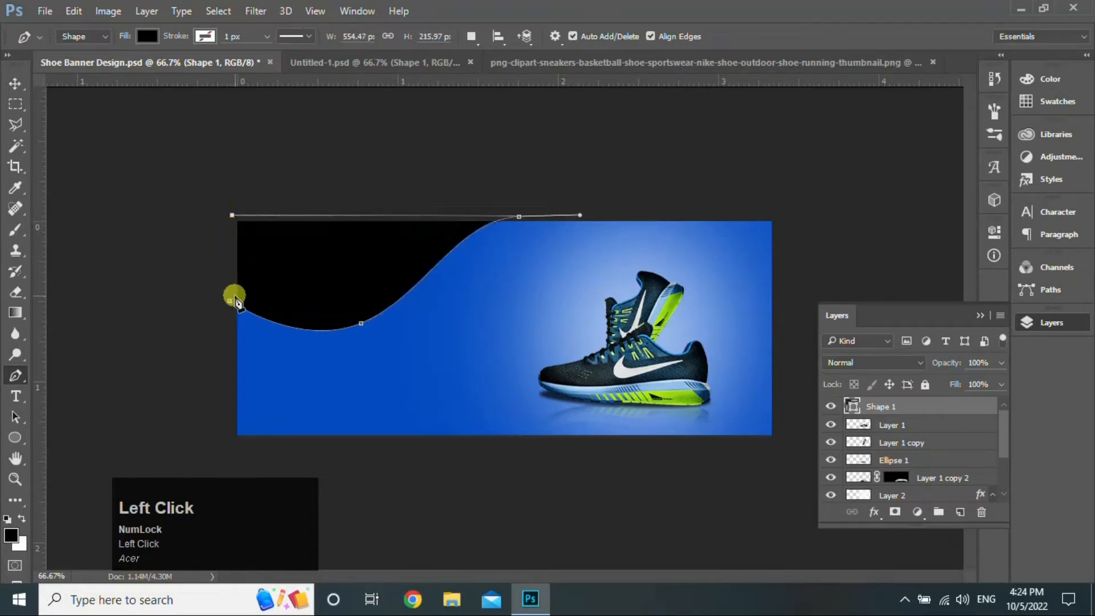
left_click(16, 84)
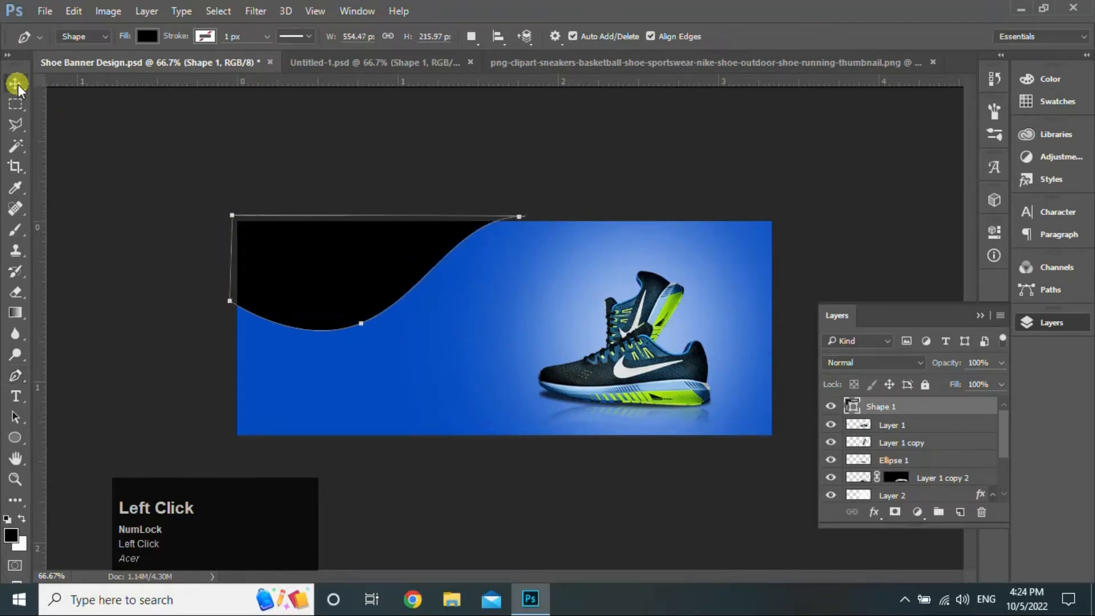
- Set the wavy shape's fill colour to #89b5df and its layer opacity to 30%
left_click(873, 422)
double_click(856, 407)
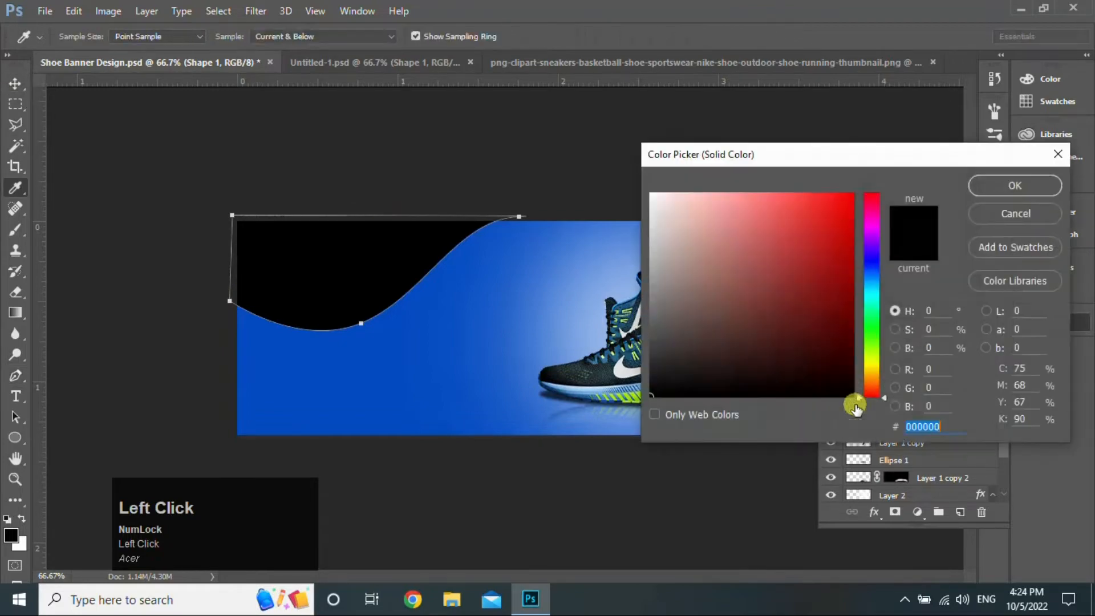
type("89b5df")
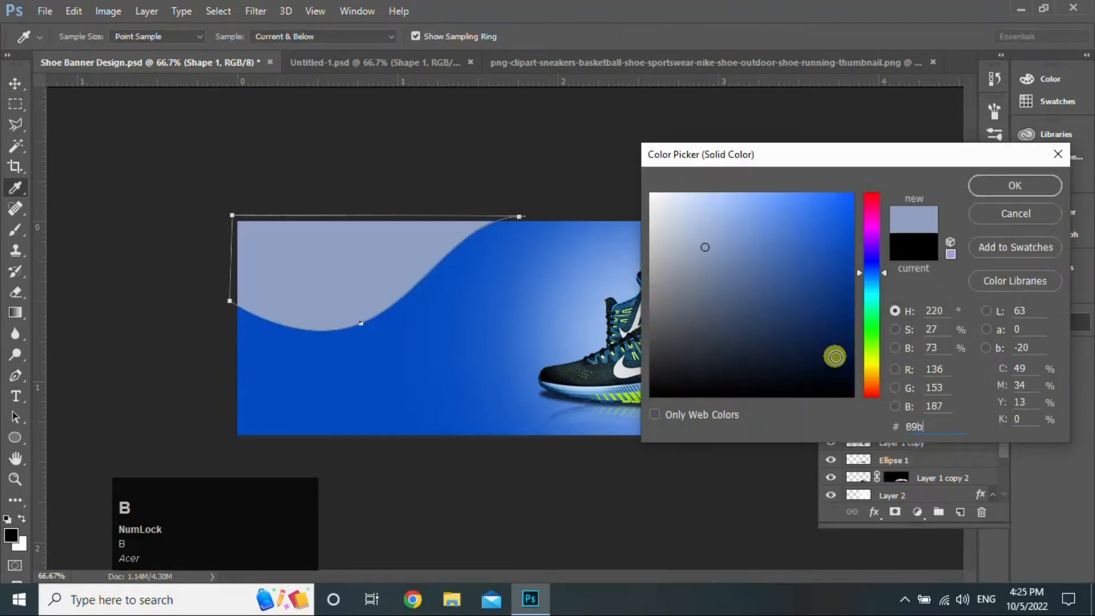
left_click(1015, 186)
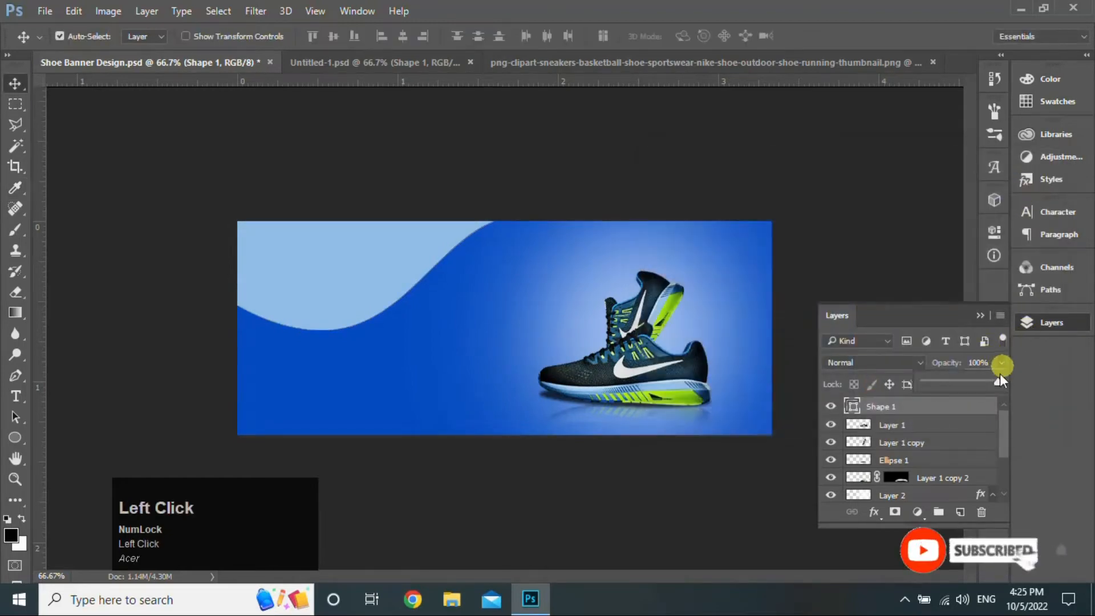
left_click_drag(998, 380, 947, 377)
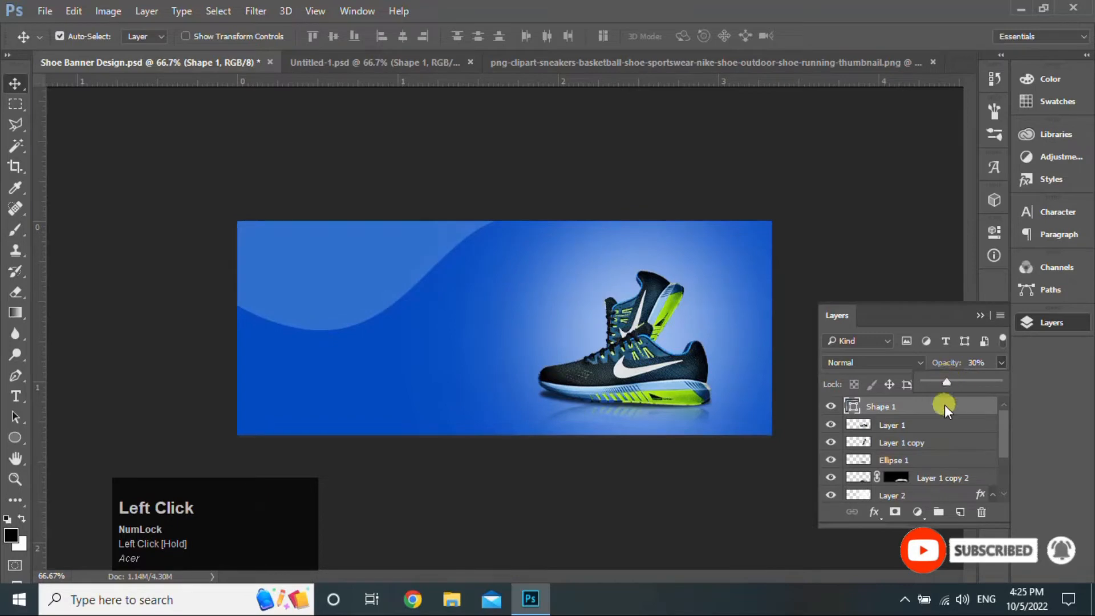
- Smooth the wave's curve by adjusting its middle handles, left anchor and upper right anchor, widening the shape to about 610 by 207 px
left_click(13, 377)
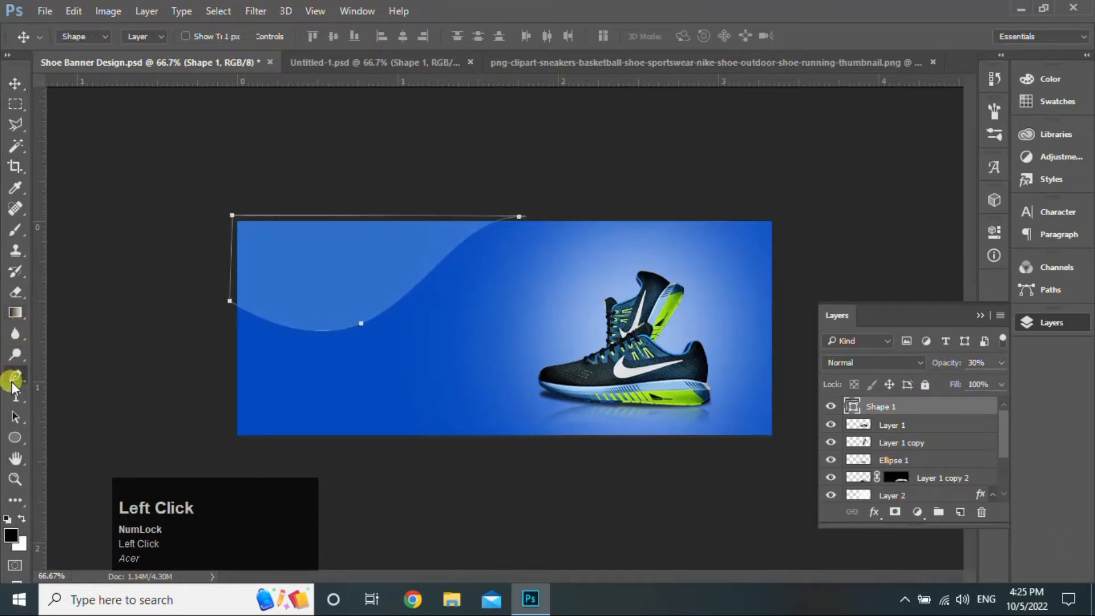
left_click(358, 324)
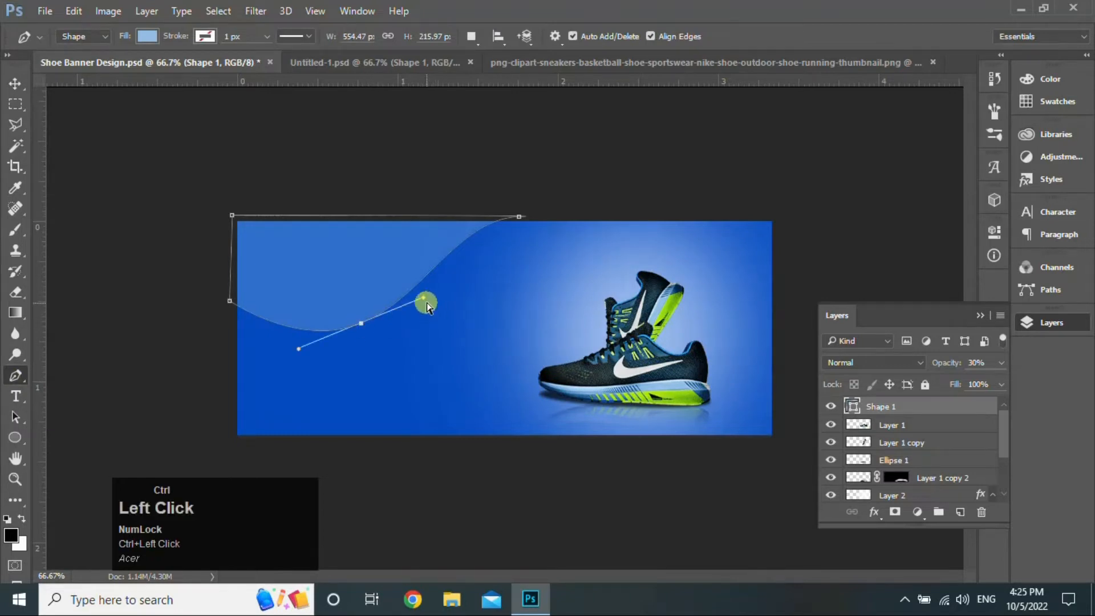
left_click_drag(424, 301, 447, 299)
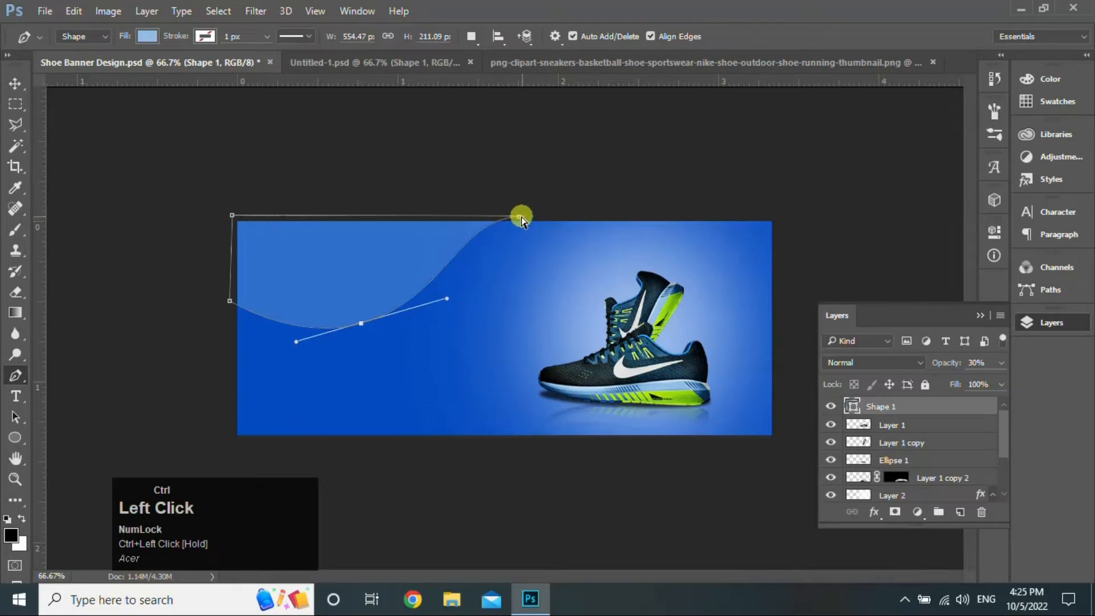
left_click_drag(523, 218, 553, 216)
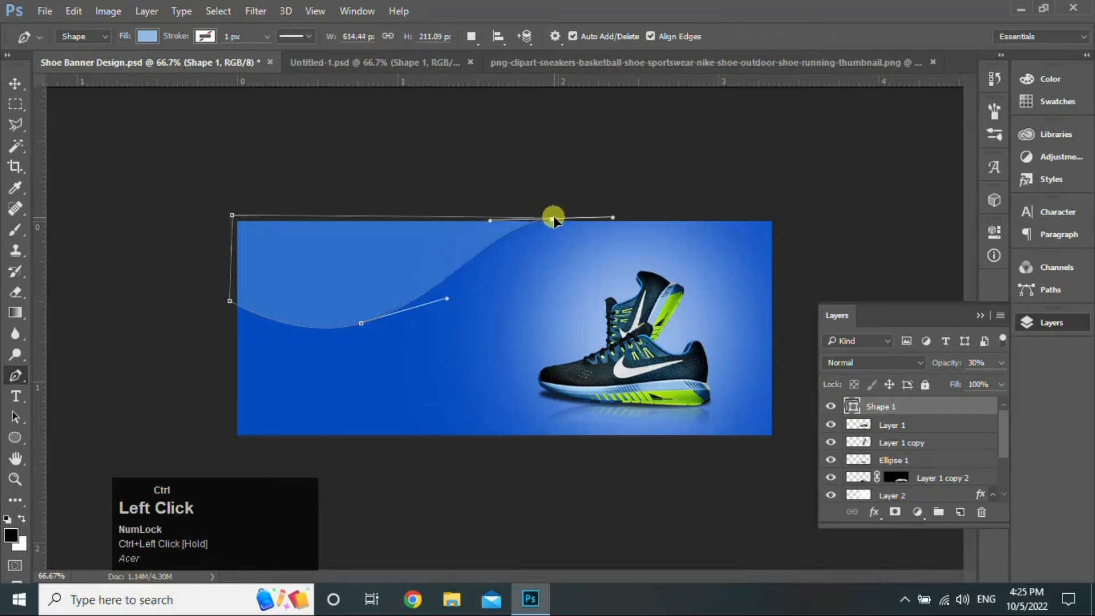
left_click(230, 301, "ctrl")
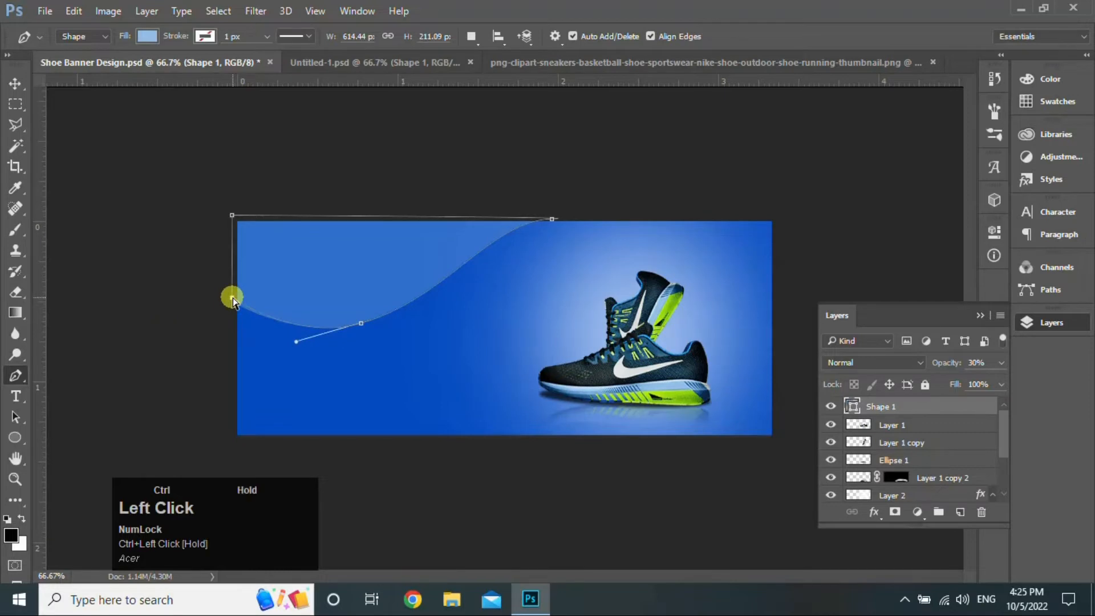
left_click_drag(233, 297, 233, 297)
left_click_drag(363, 324, 457, 304)
left_click(13, 83)
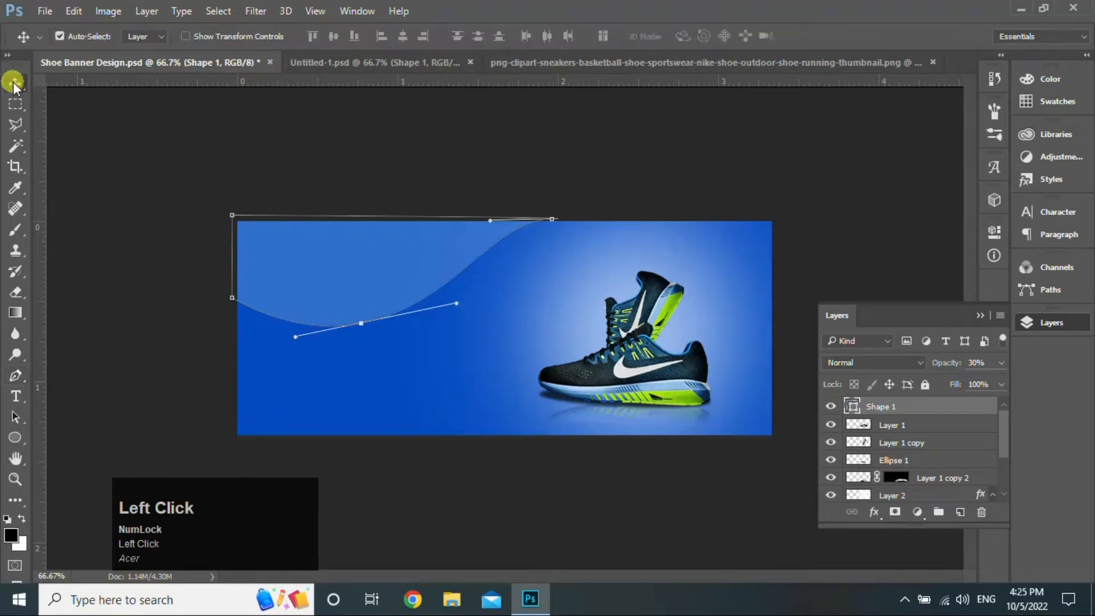
left_click(853, 234)
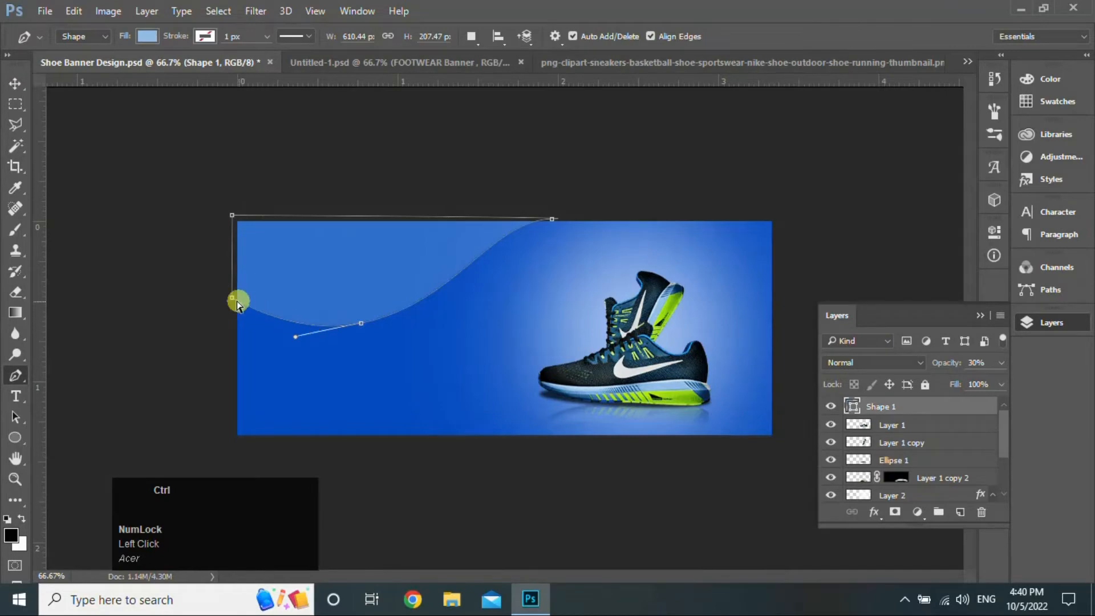
- Refine the wave's curve by raising its left-edge anchor slightly and shifting its lowest anchor a little left and down
left_click(232, 298, "ctrl")
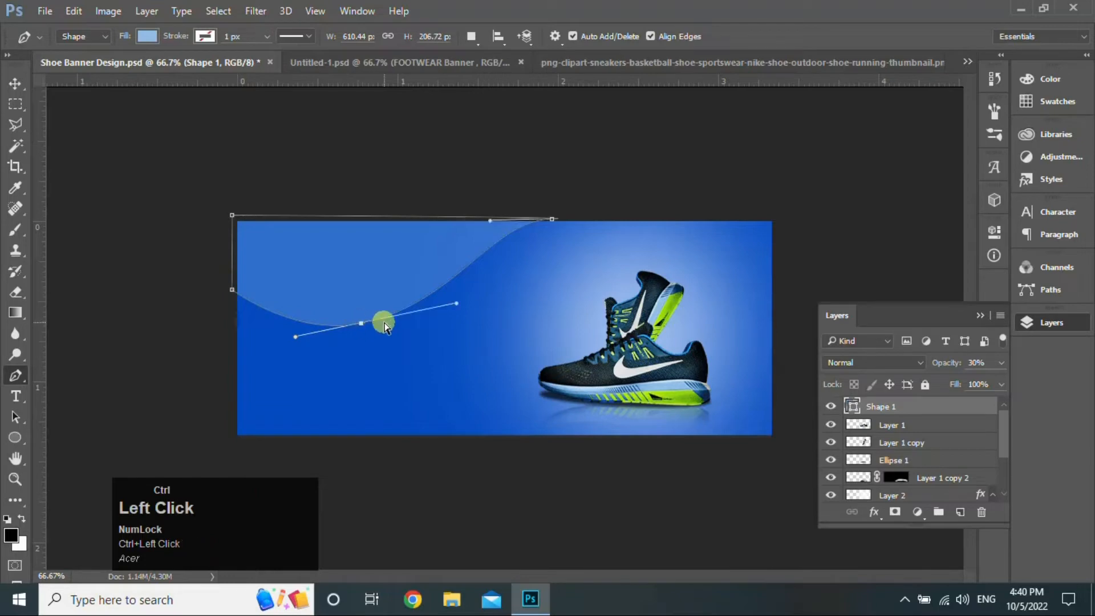
left_click_drag(362, 324, 349, 328)
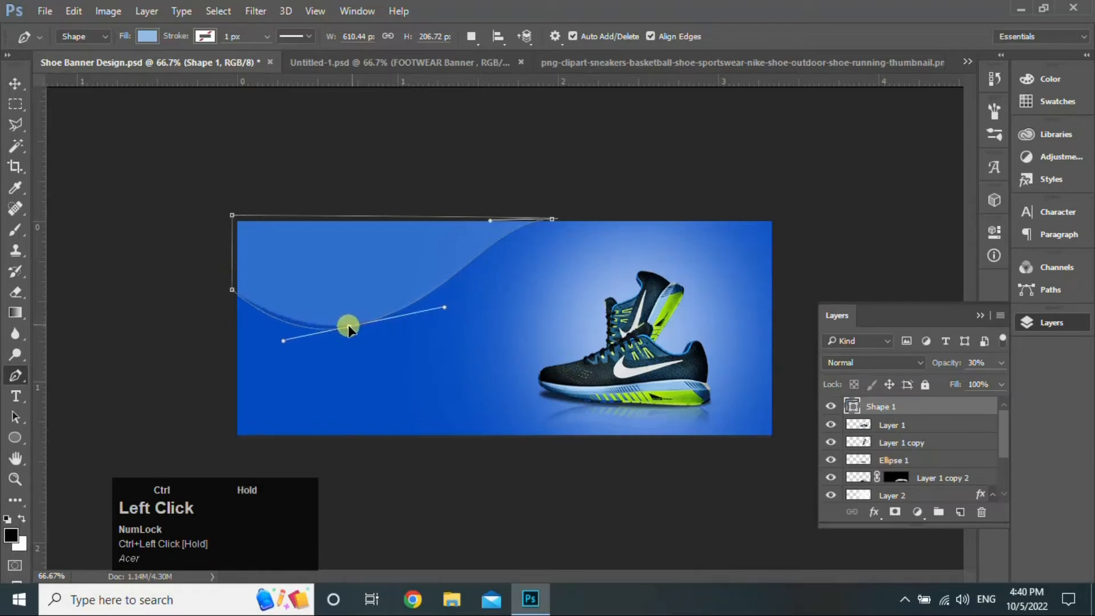
left_click(14, 84)
- Add the heading FOOTWEAR BANNER in Roboto Bold 11 pt, lime green, on a new layer over the wave shape
left_click(960, 511)
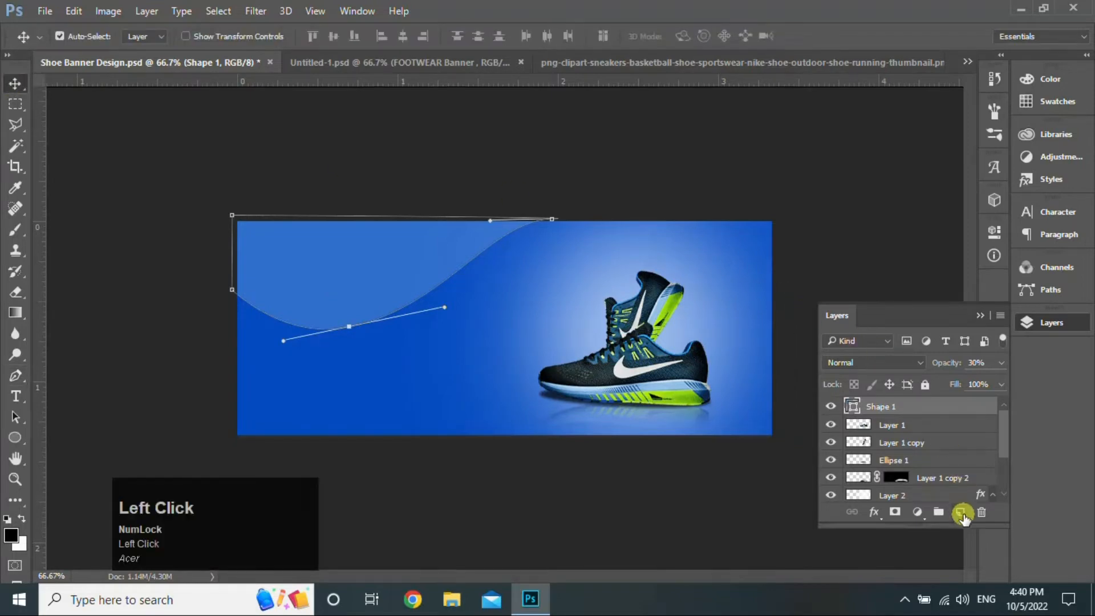
left_click(15, 396)
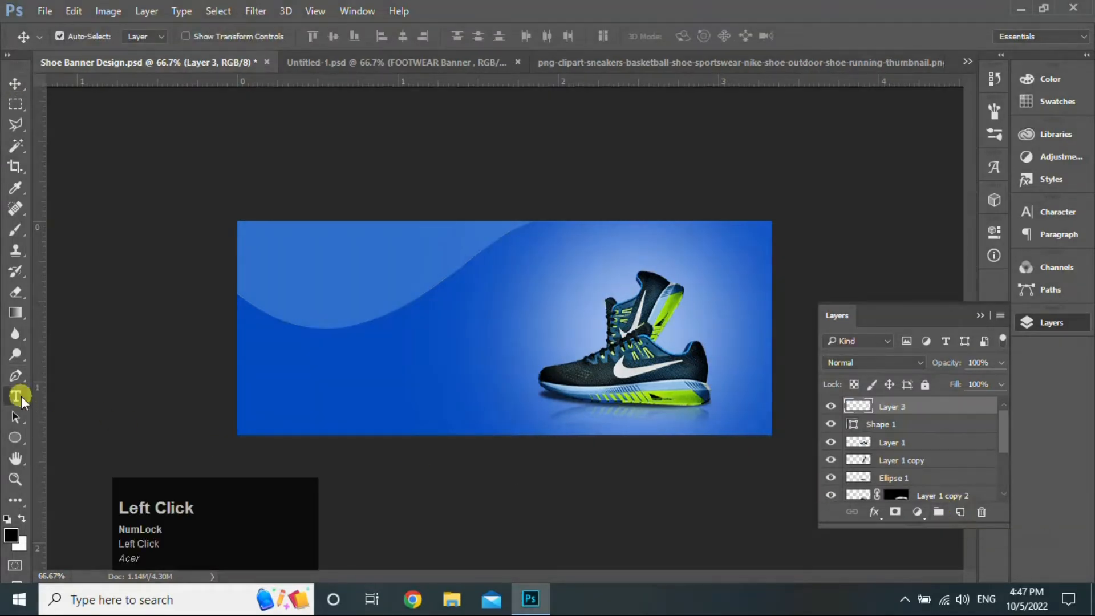
left_click(294, 271)
type("FOOTWE")
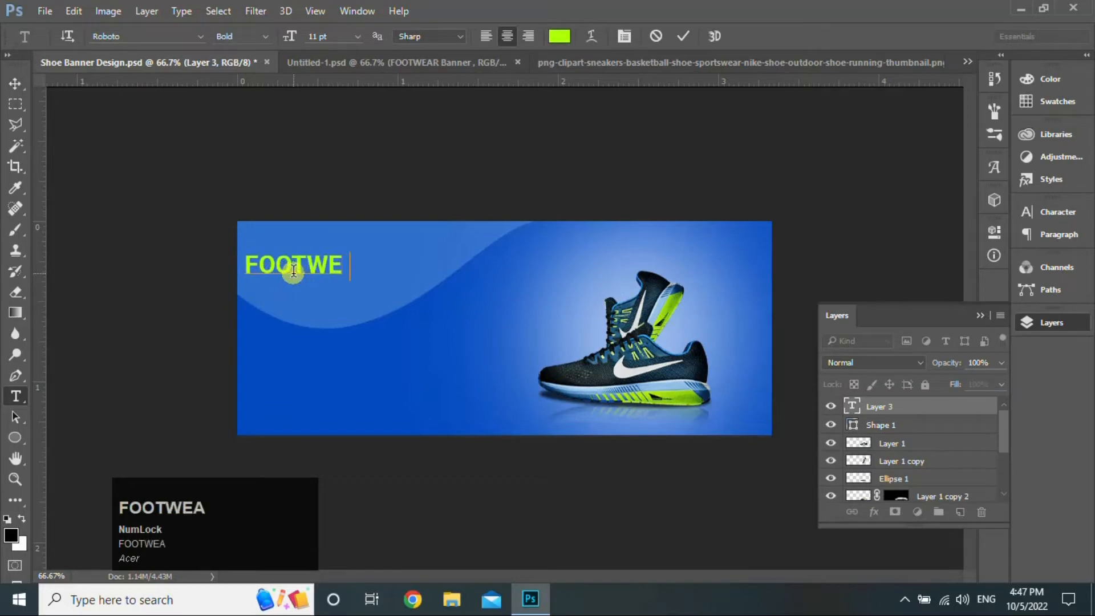
type("AR BANNER")
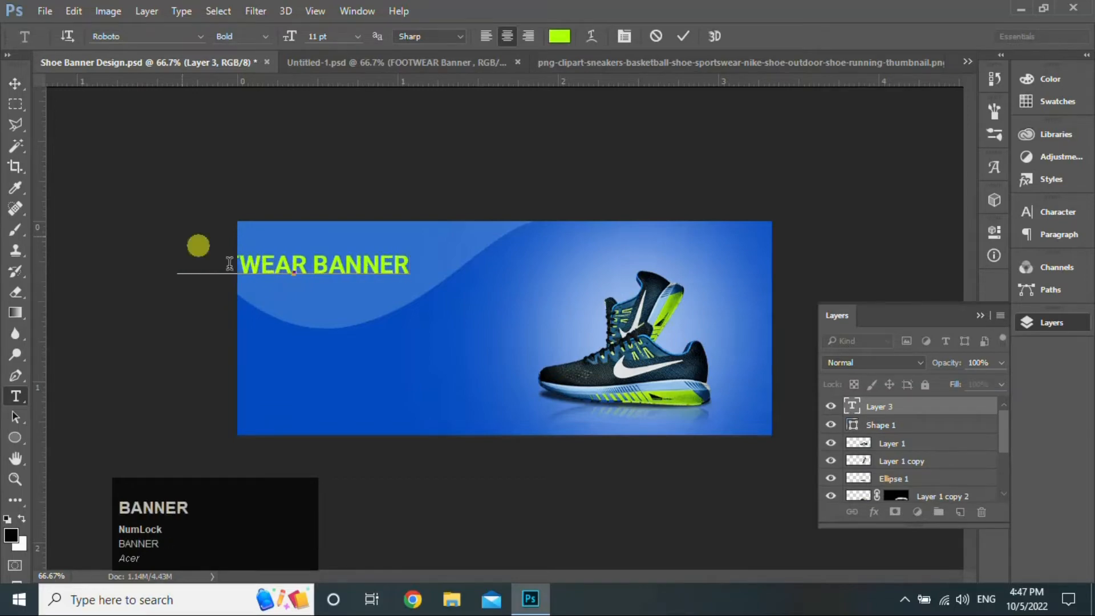
left_click(16, 84)
- Scale the FOOTWEAR BANNER heading to about 75.5% and position it fully inside the banner's upper-left area
key("ctrl+t")
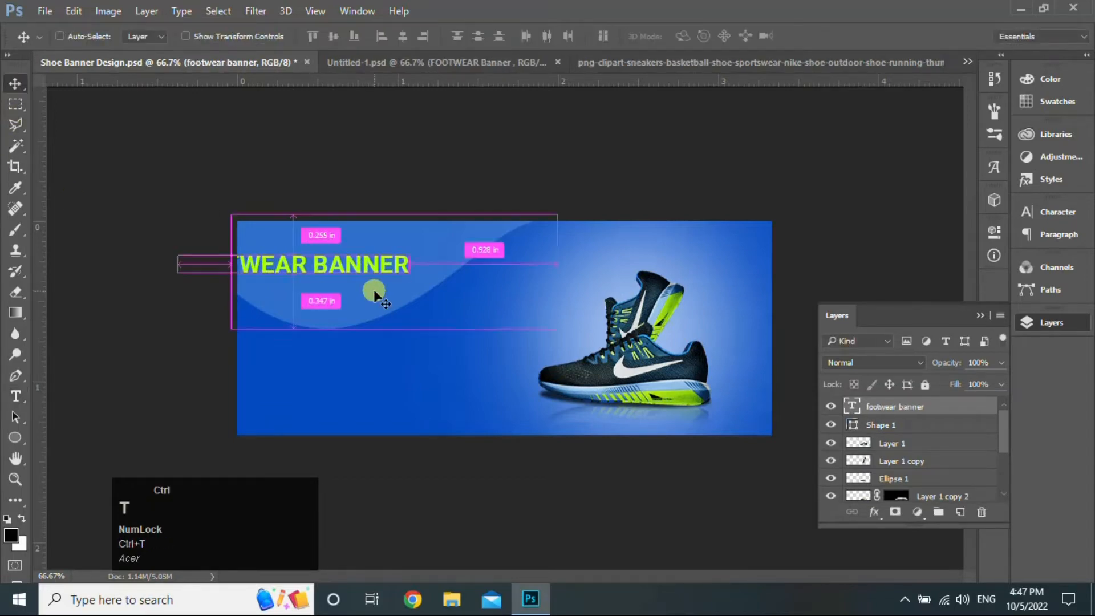
left_click_drag(408, 279, 381, 259)
left_click(696, 37)
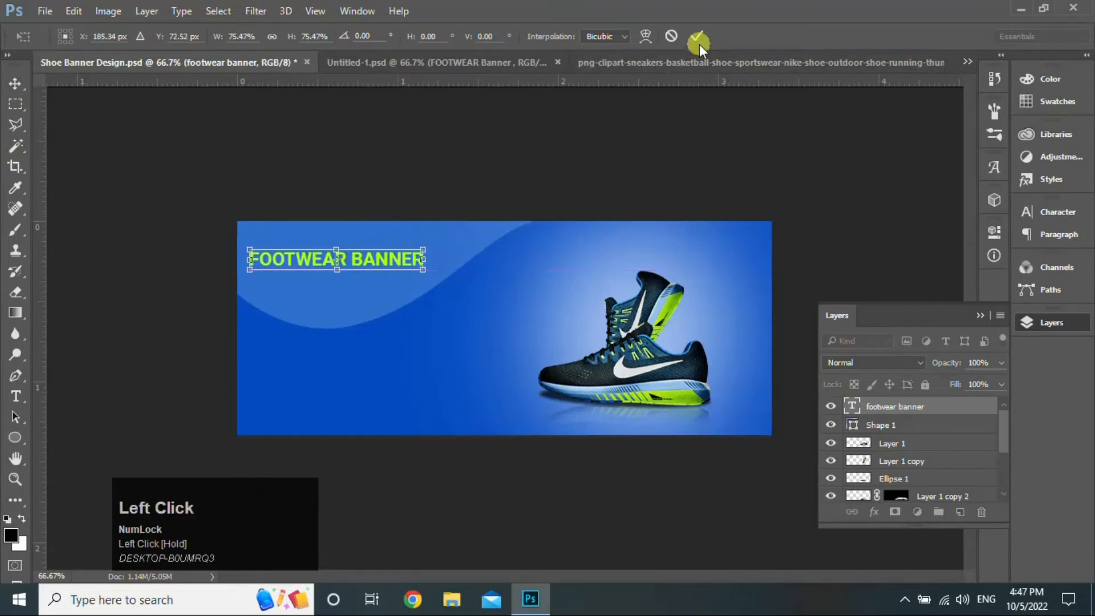
- Recolour only the word BANNER in the heading to near-white #fdfefc
left_click(16, 395)
left_click_drag(354, 260, 430, 249)
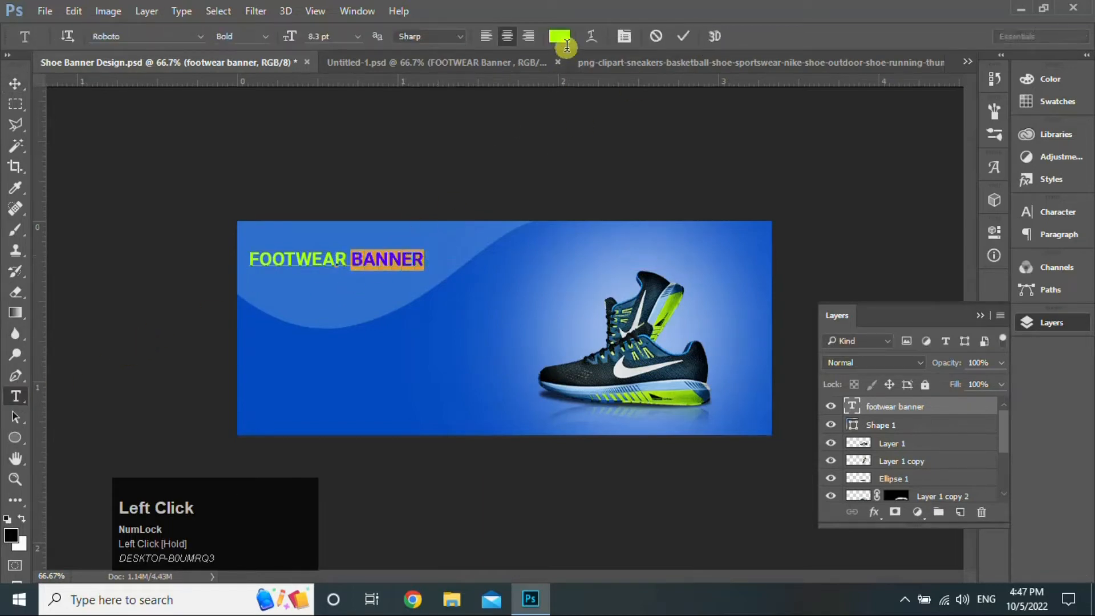
left_click(559, 36)
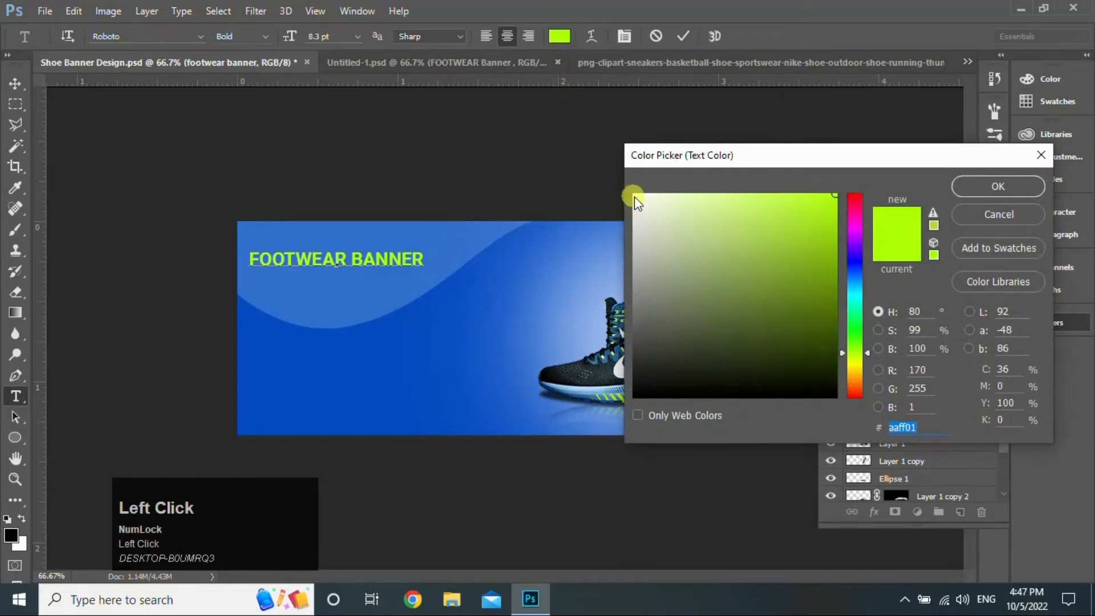
left_click(634, 196)
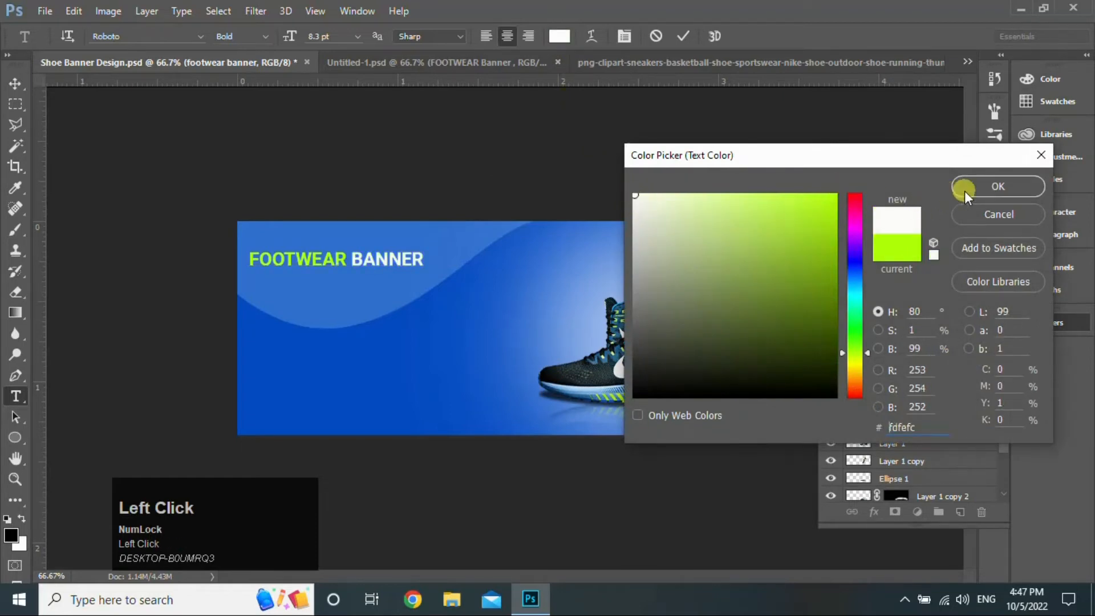
left_click(964, 190)
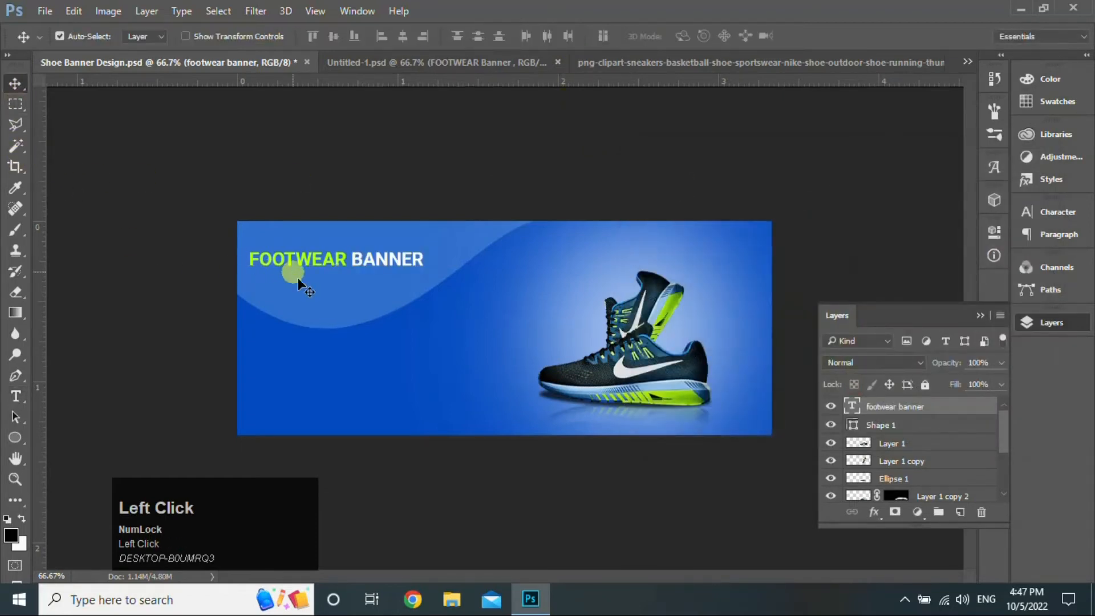
- Duplicate the FOOTWEAR BANNER heading directly below itself and replace the copy's text with DESIGN
left_click_drag(396, 264, 395, 282)
left_click(16, 396)
left_click(417, 281)
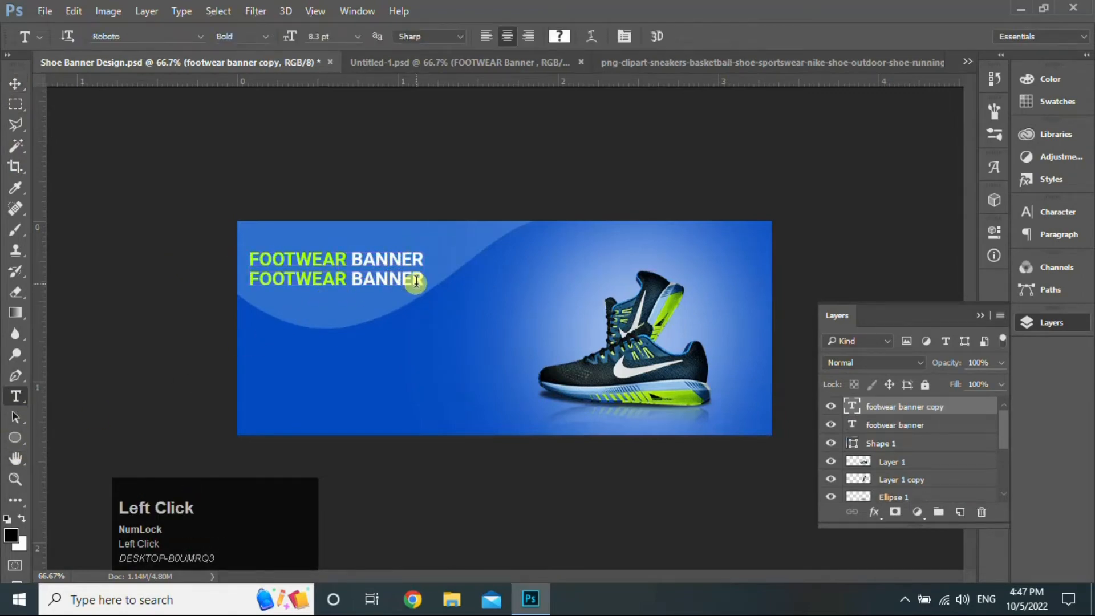
key("ctrl+a")
type("DESIGN")
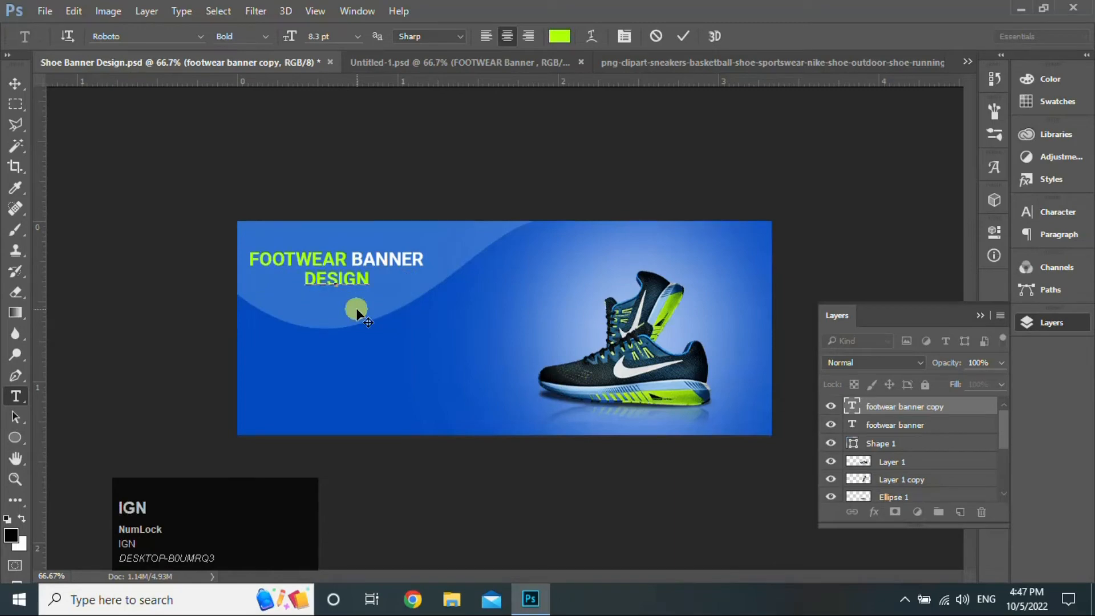
- Recolour the whole word DESIGN to near-white #fcfcfb
key("ctrl+a")
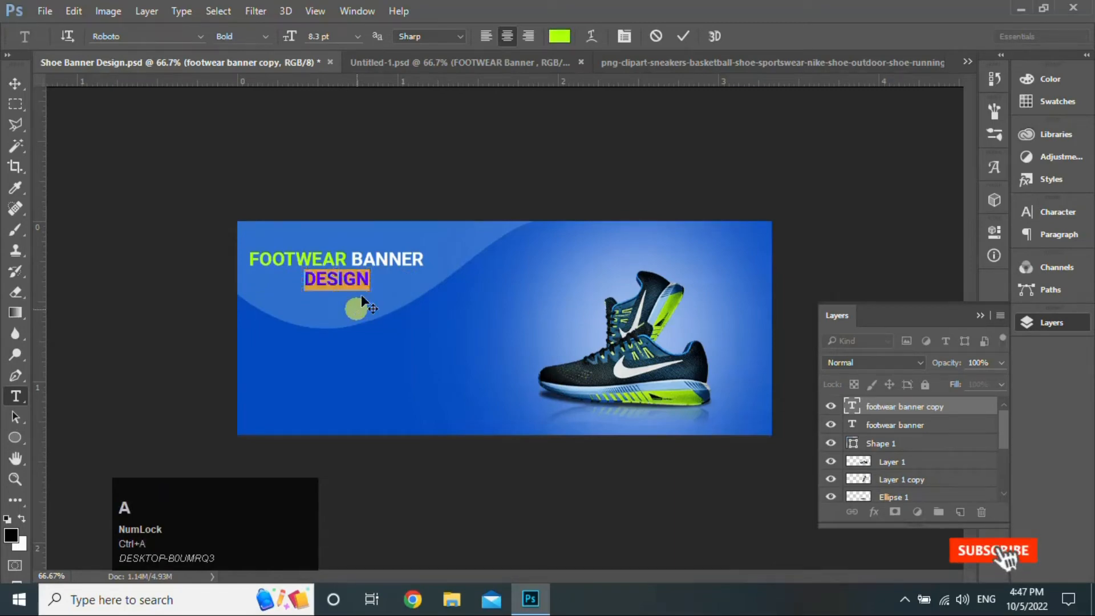
left_click(560, 36)
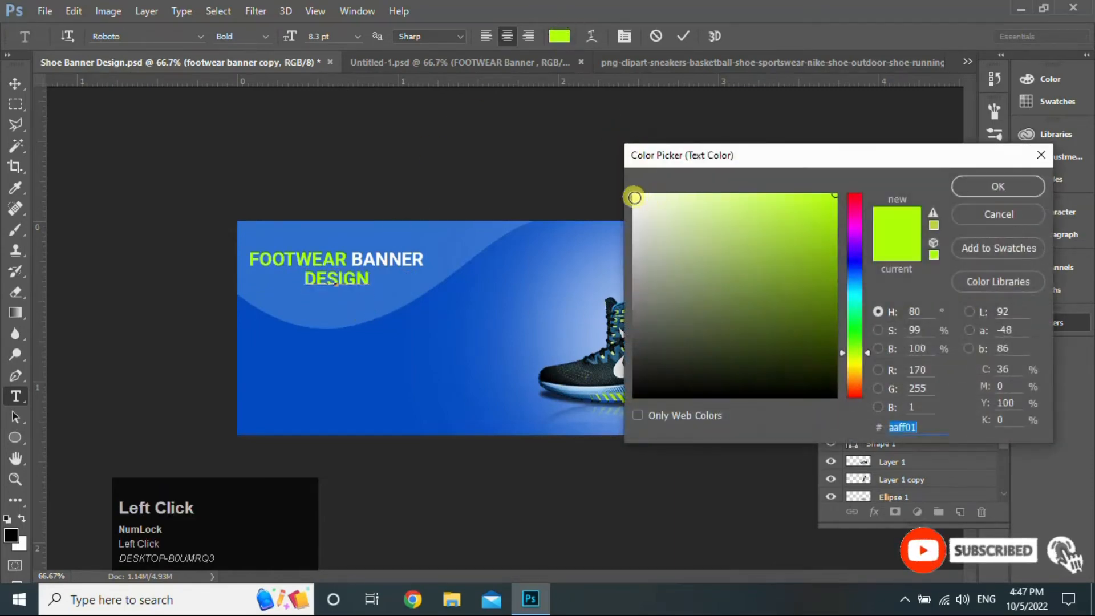
left_click(634, 197)
left_click(981, 194)
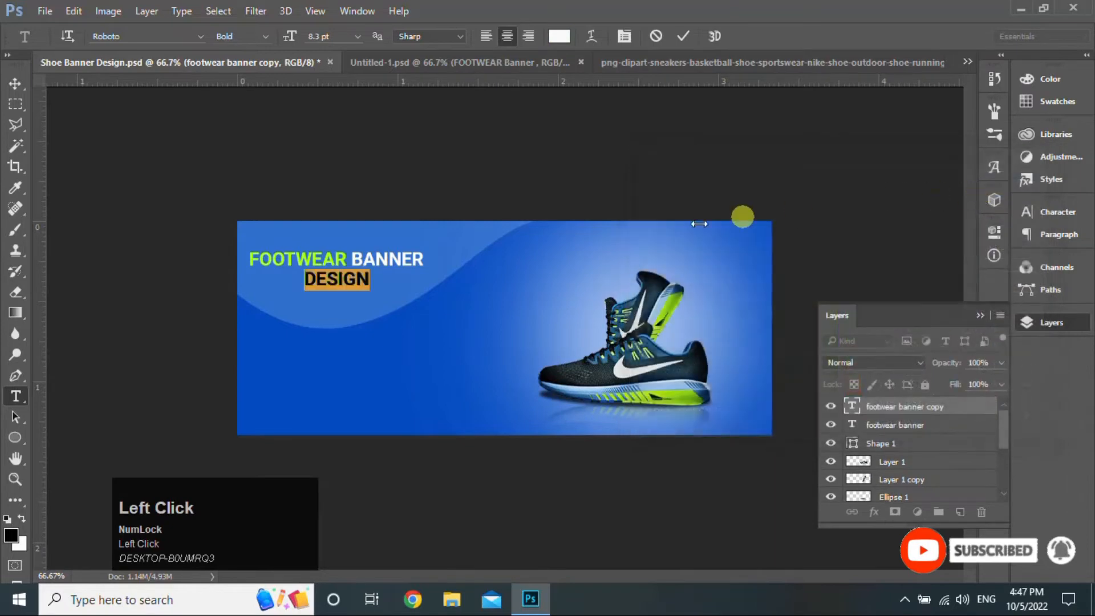
left_click(16, 83)
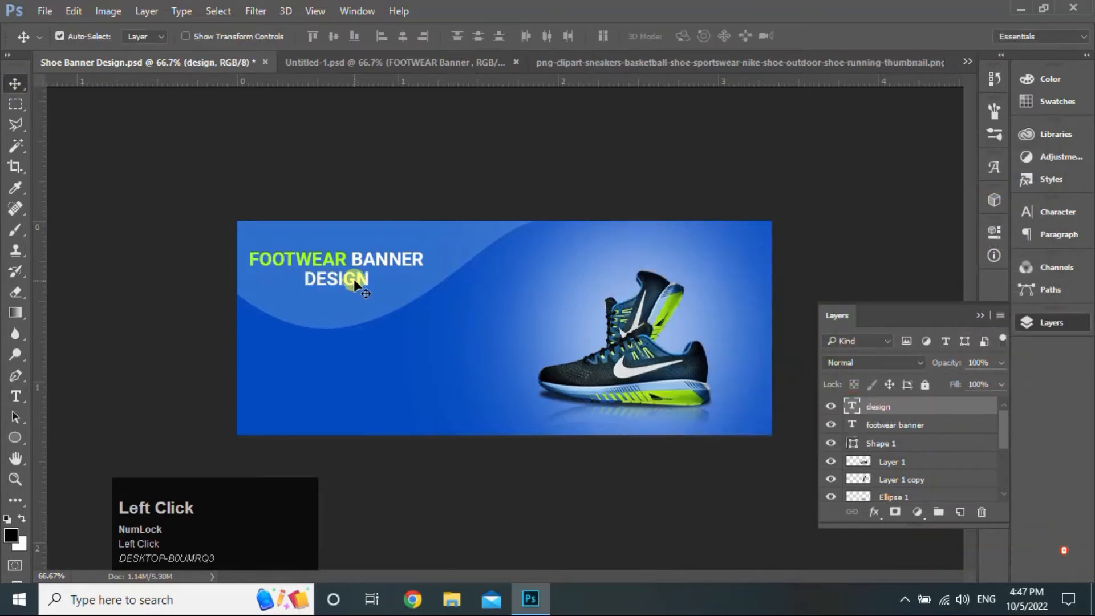
- Left-align DESIGN under FOOTWEAR, and move both heading lines together slightly right and down
left_click_drag(356, 284, 303, 288)
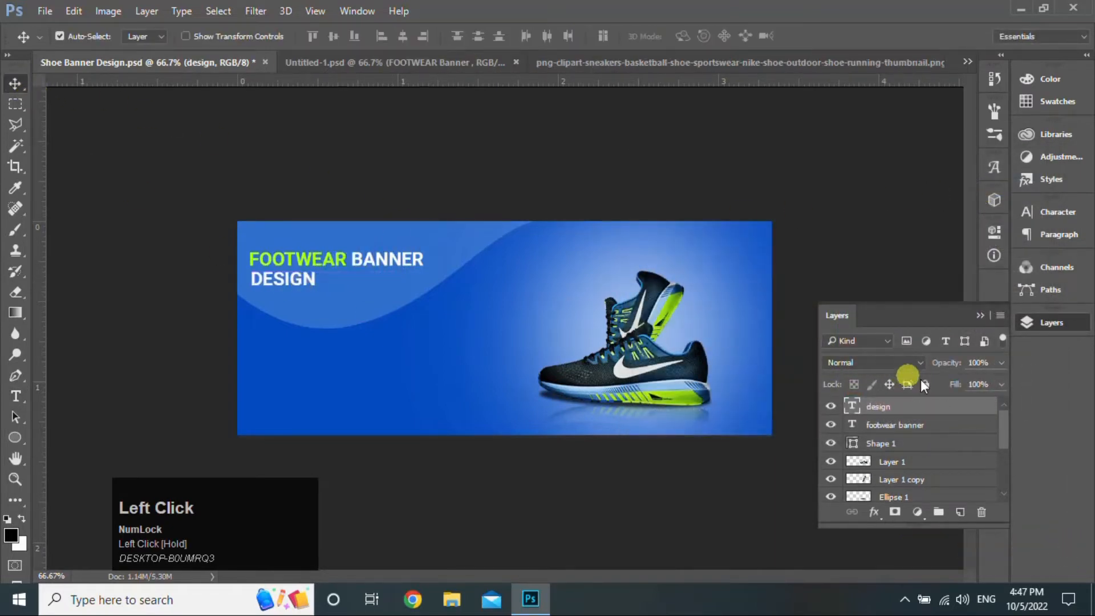
left_click(930, 425, "ctrl")
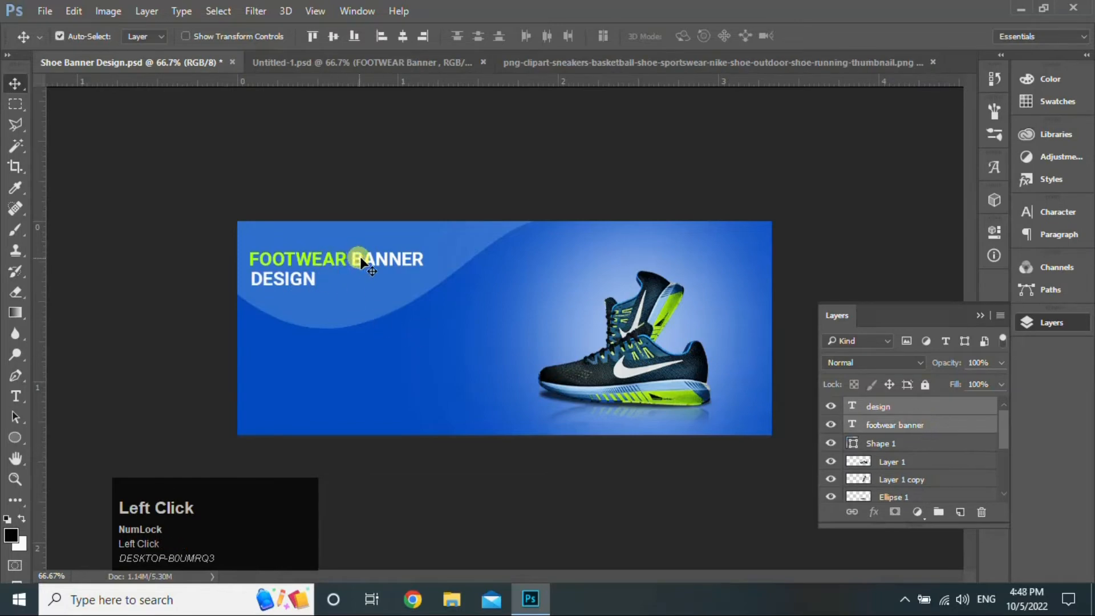
left_click_drag(361, 258, 368, 267)
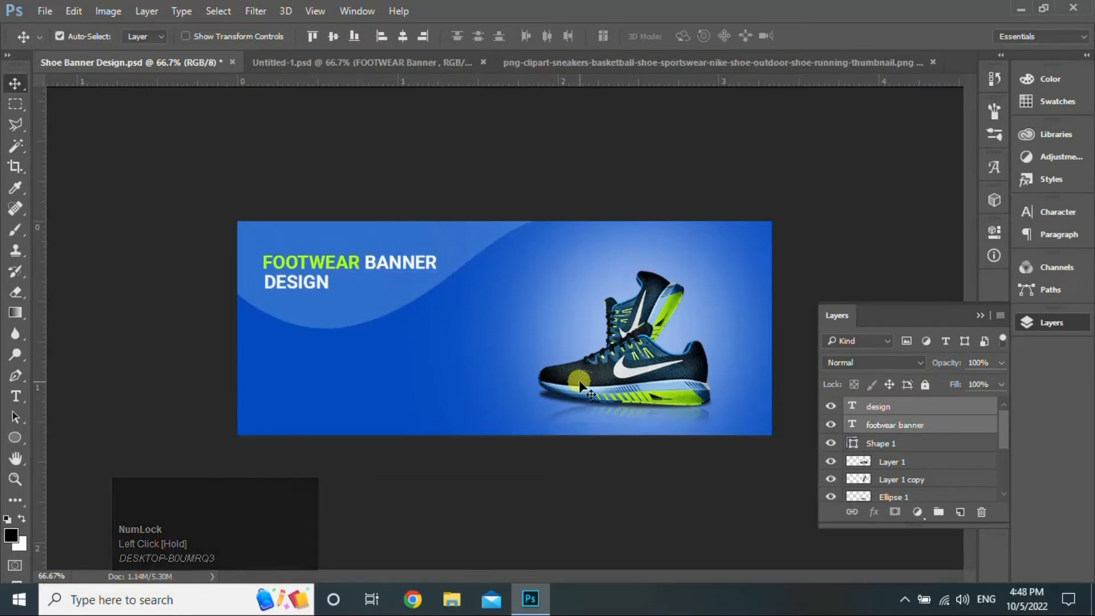
- Duplicate the DESIGN text into the banner's lower-left area, set its font style to Regular and replace its wording with EXCLUSIVE
left_click(916, 406)
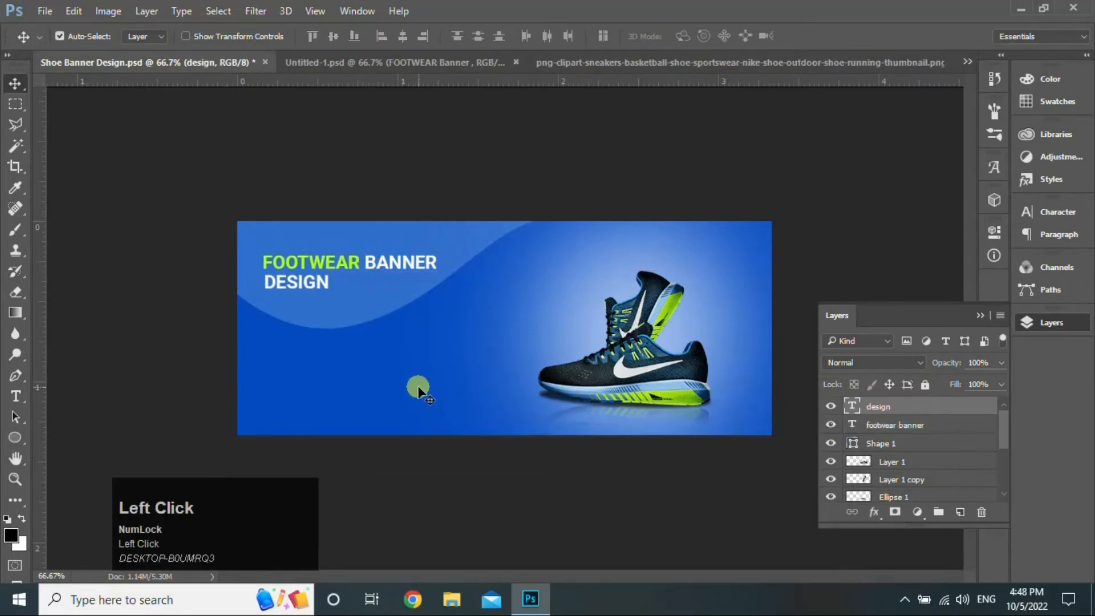
left_click_drag(321, 282, 322, 357)
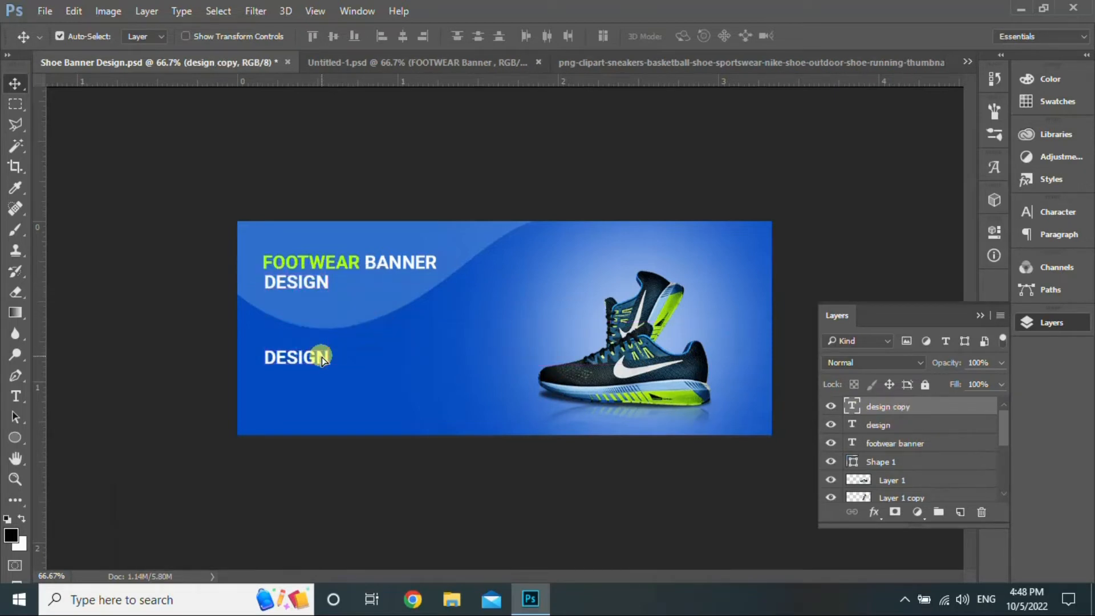
left_click(15, 395)
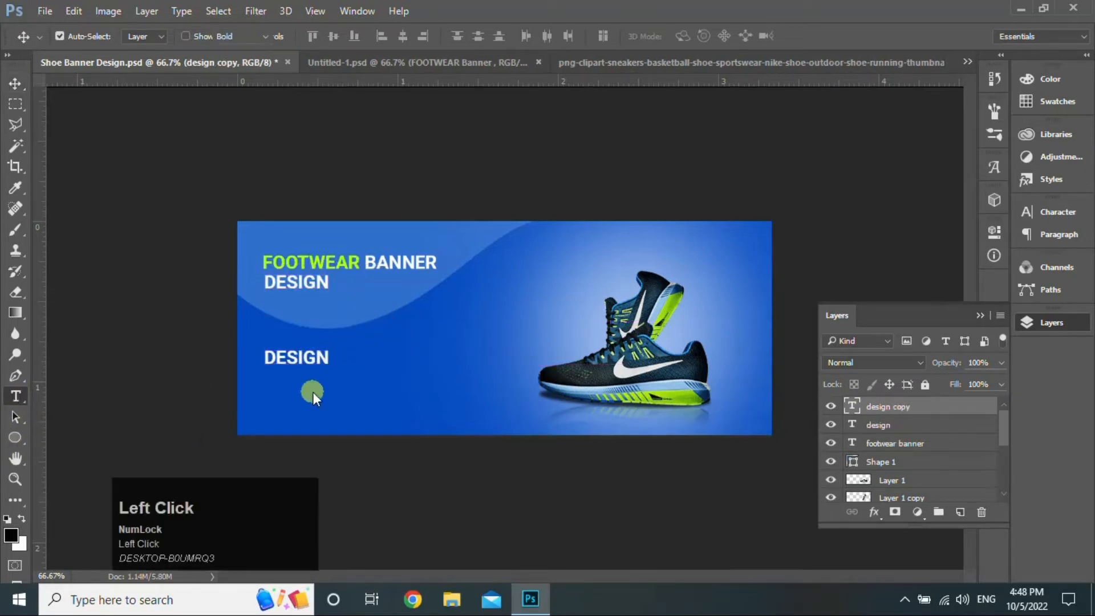
left_click(314, 354)
key("ctrl+a")
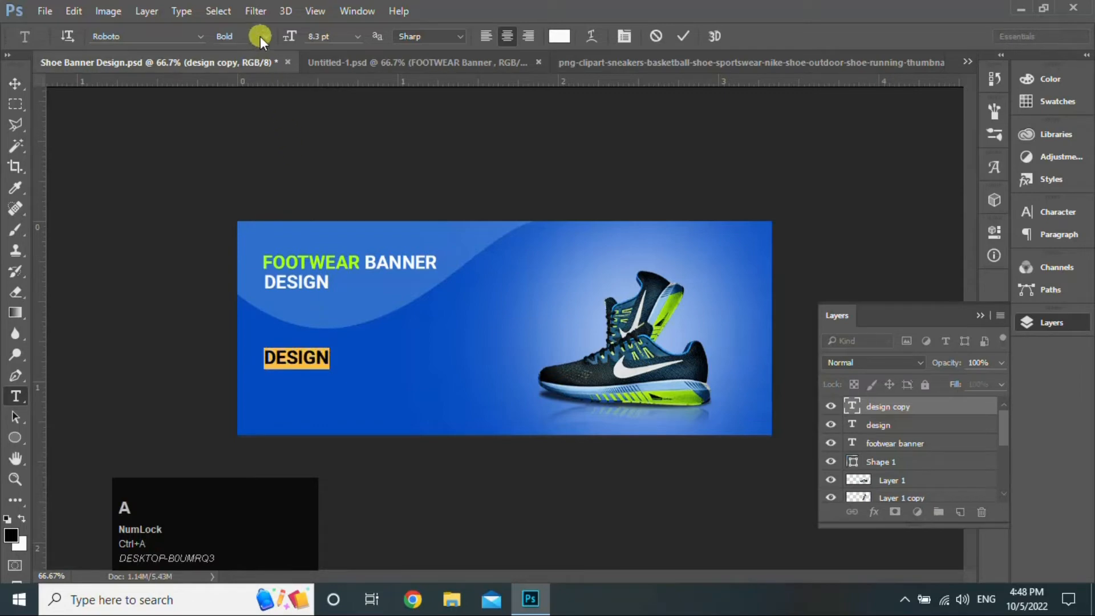
left_click(260, 36)
left_click(286, 101)
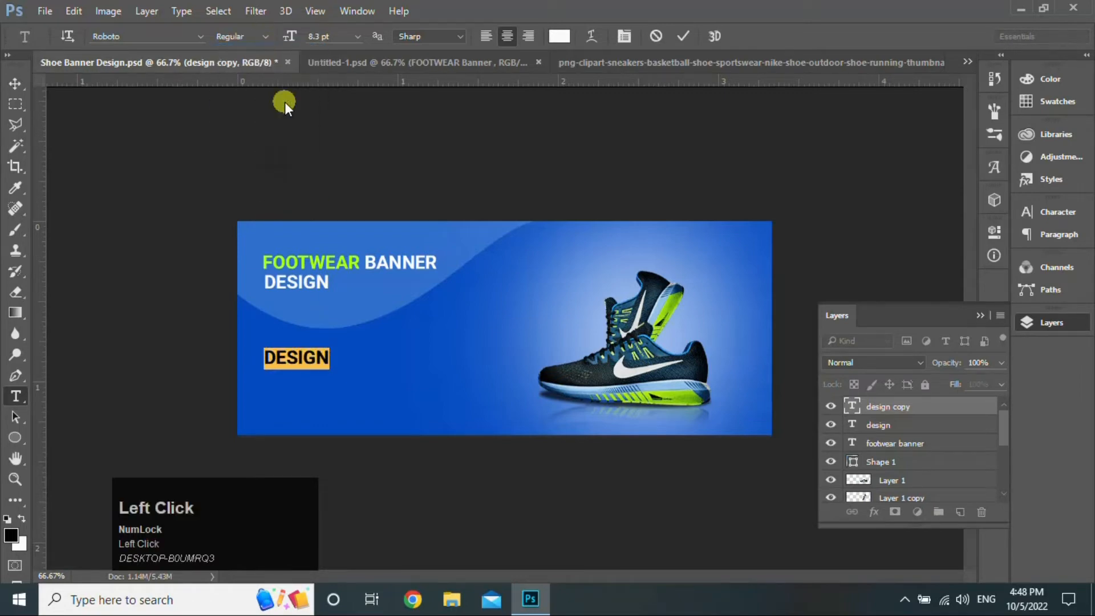
type("EXCL")
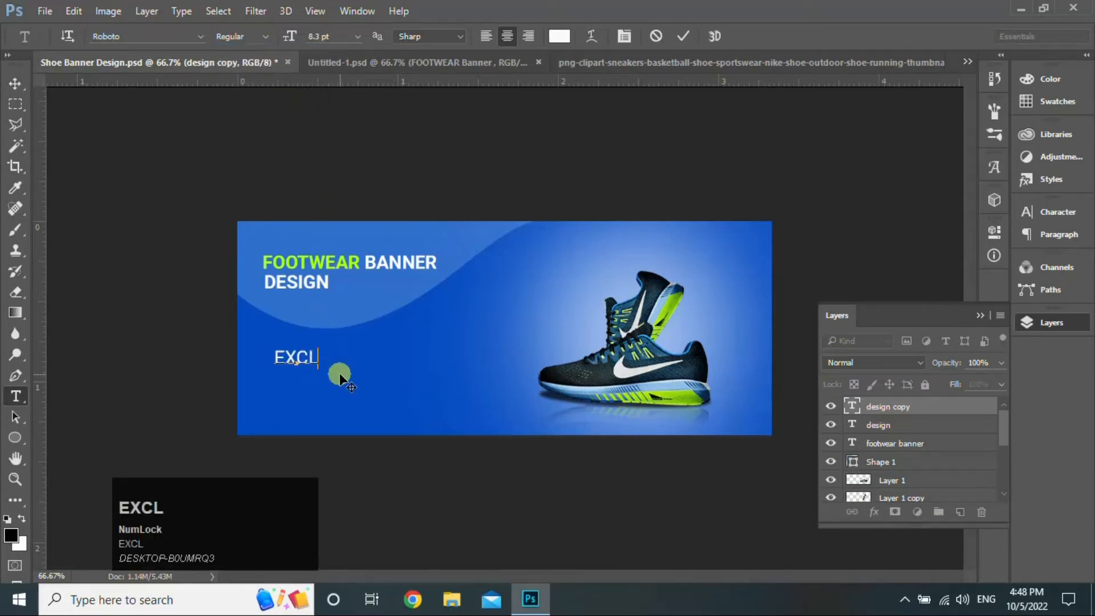
type("USIVE")
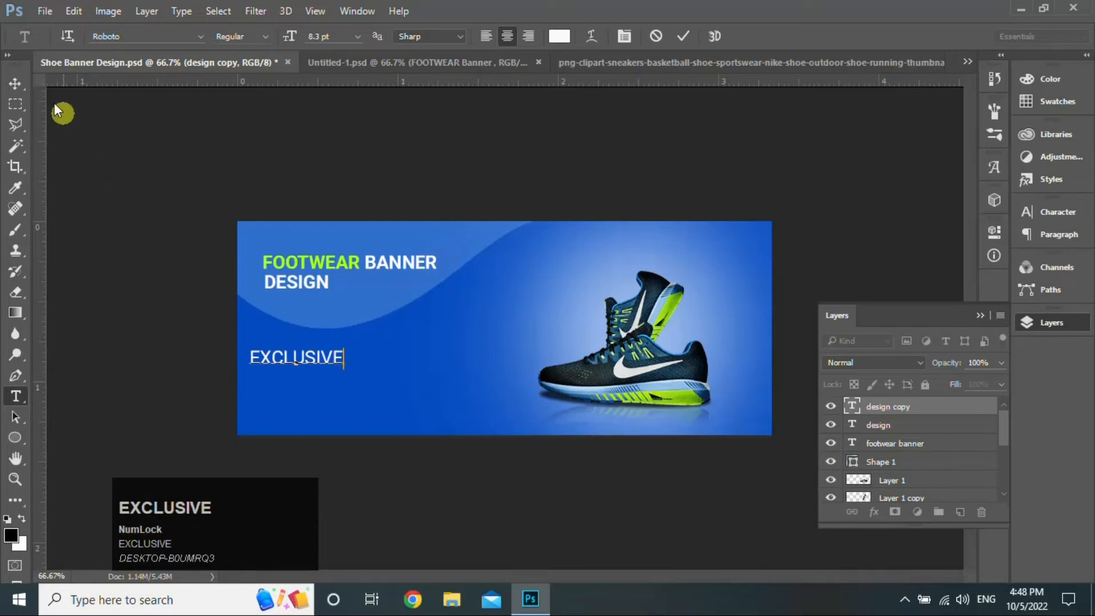
left_click(15, 84)
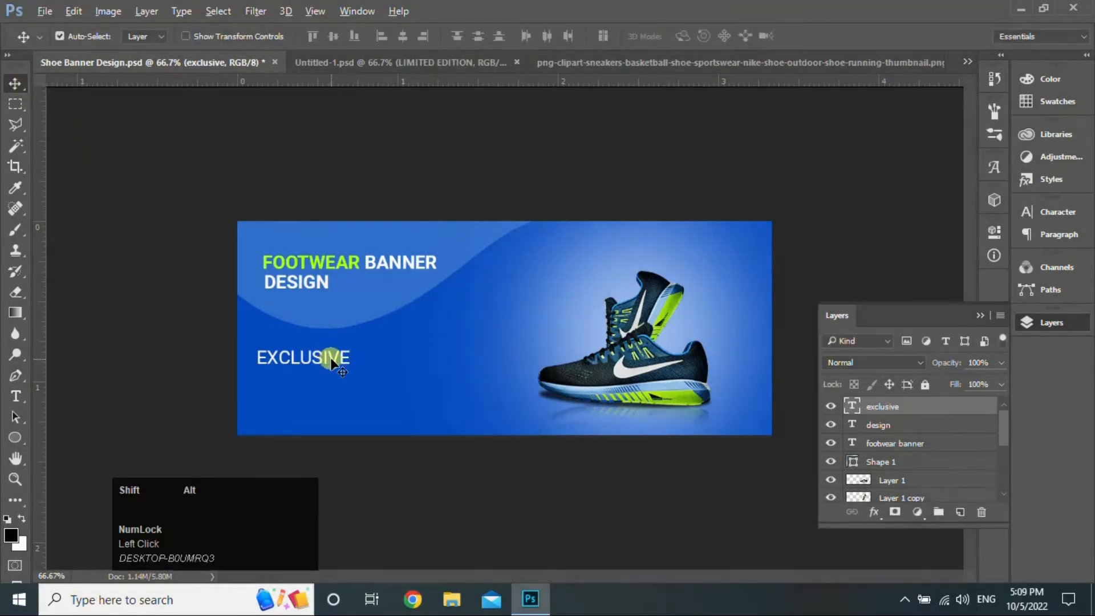
- Duplicate the EXCLUSIVE text directly below itself and set the copy's font style to Bold
left_click_drag(328, 357, 332, 377)
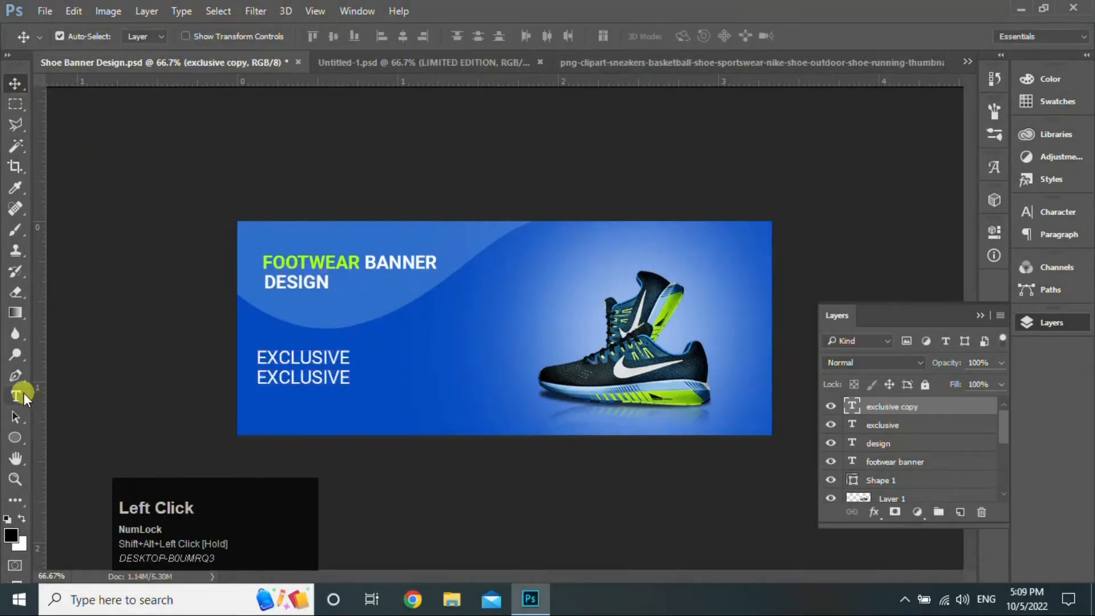
left_click(317, 379)
key("ctrl+a")
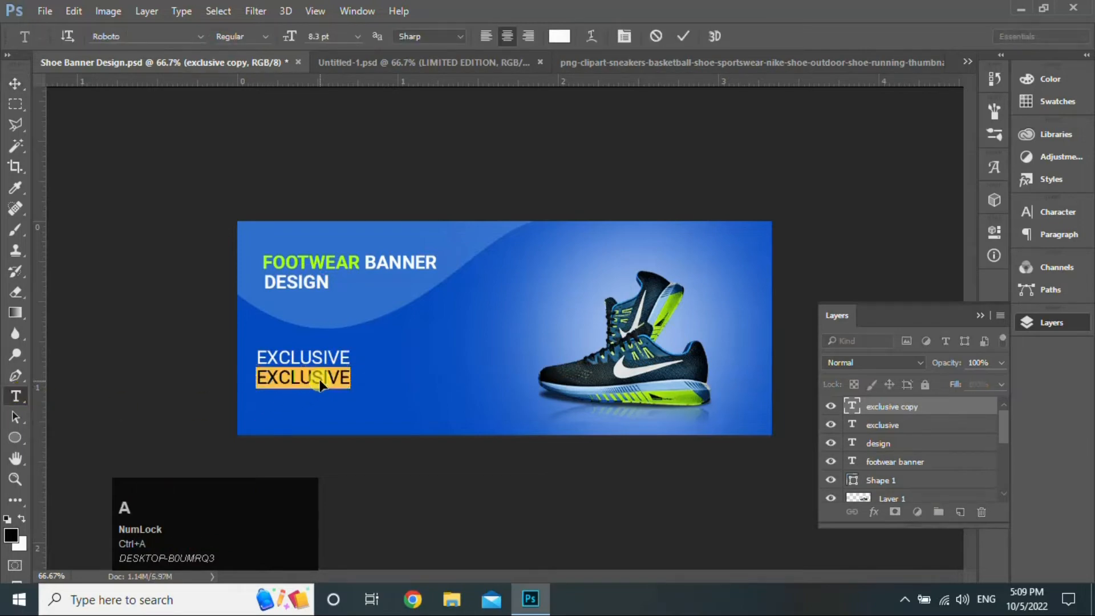
left_click(263, 35)
left_click(297, 162)
- Recolour the lower EXCLUSIVE copy with the lime green sampled from the heading and replace its text with FOOTWEAR
left_click(559, 36)
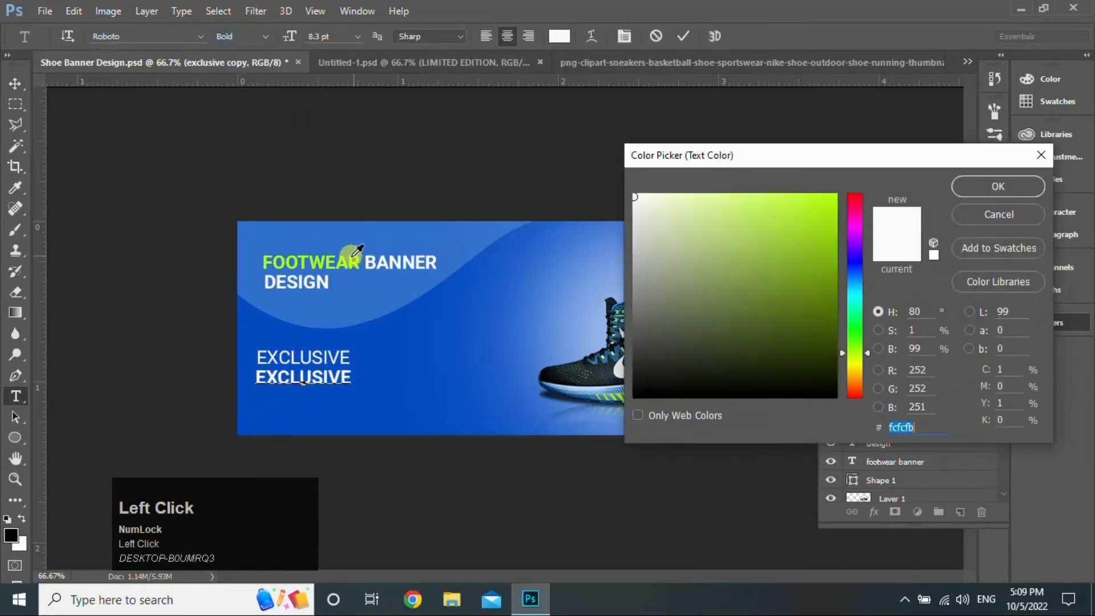
left_click(351, 254)
left_click(360, 255)
left_click(997, 186)
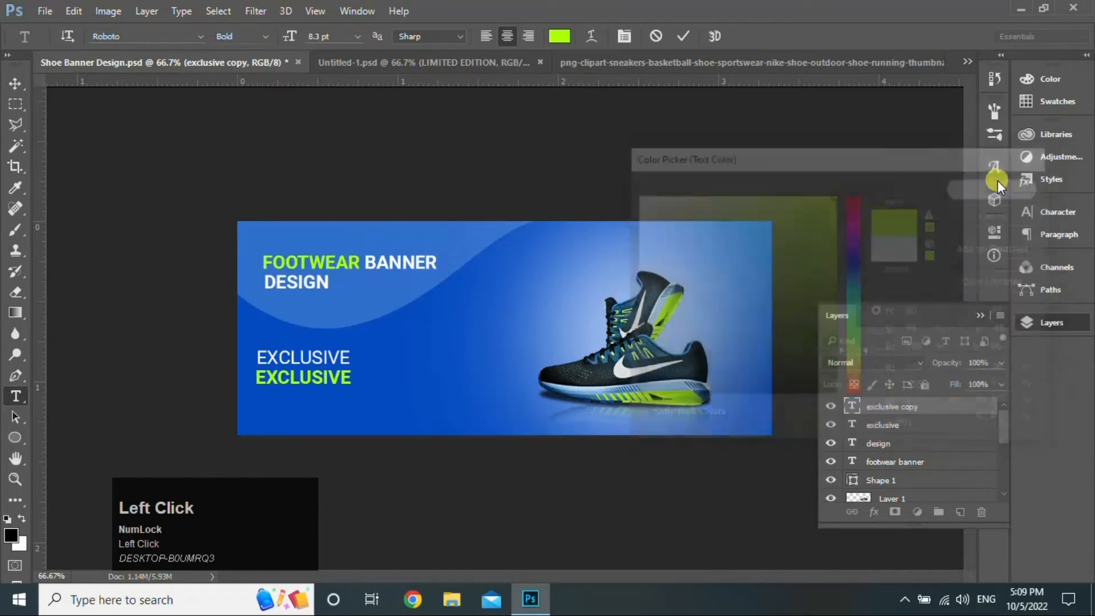
type("FOOTWEAR")
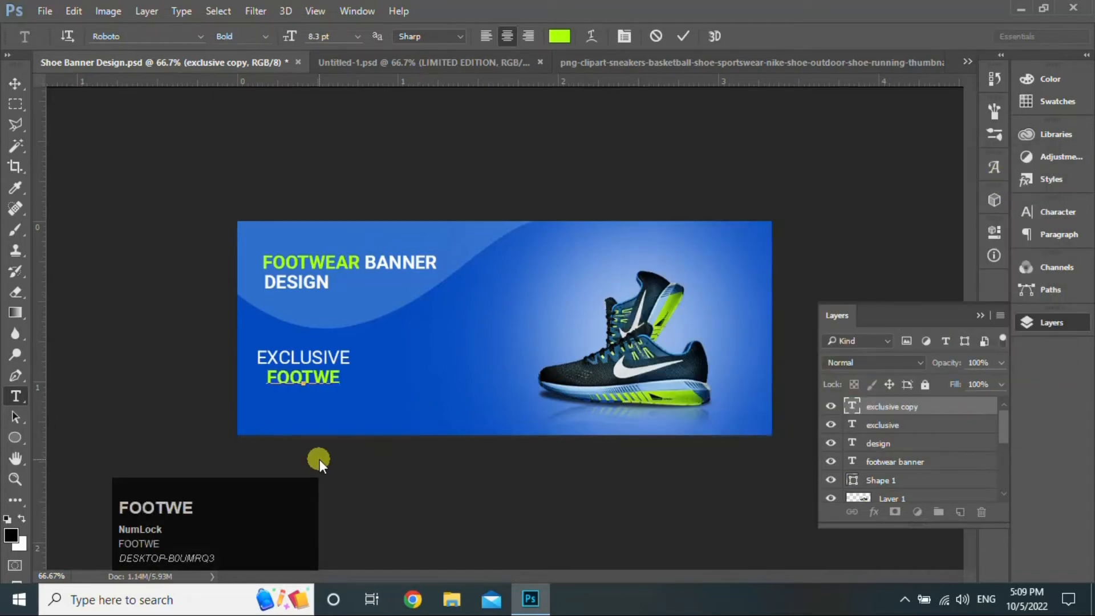
left_click(13, 85)
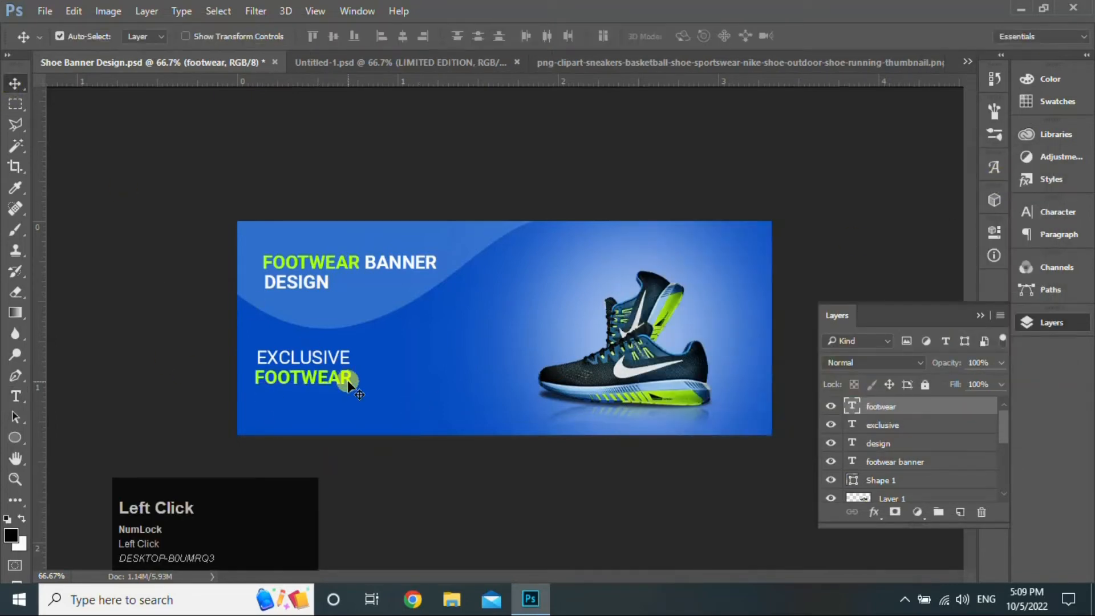
- Enlarge the lower FOOTWEAR text to about 113% and nudge it up and right to line up beneath EXCLUSIVE
key("ctrl+t")
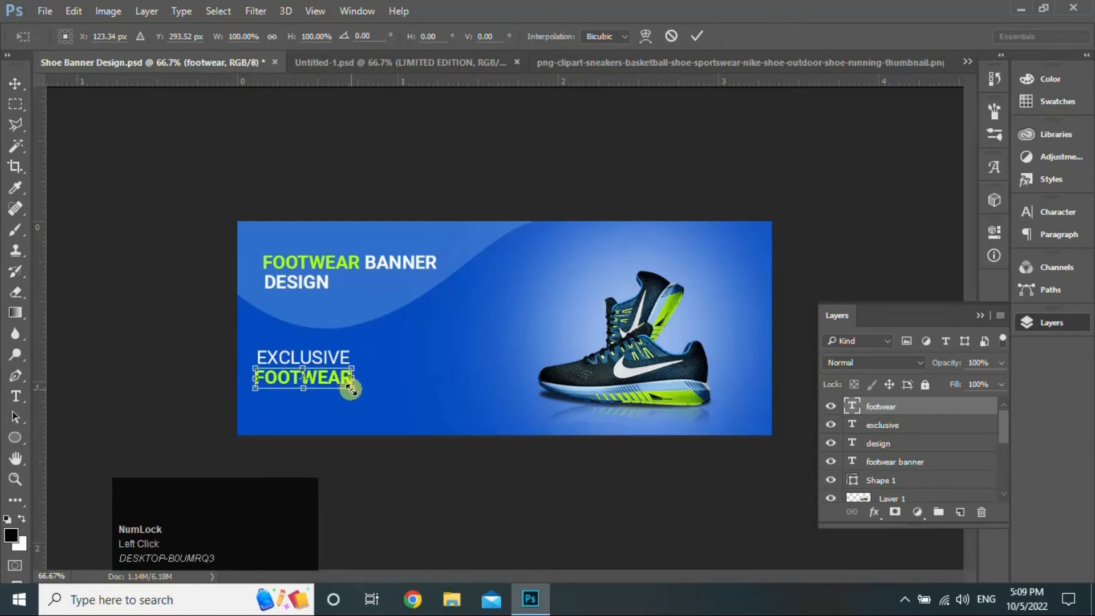
left_click_drag(350, 389, 365, 391)
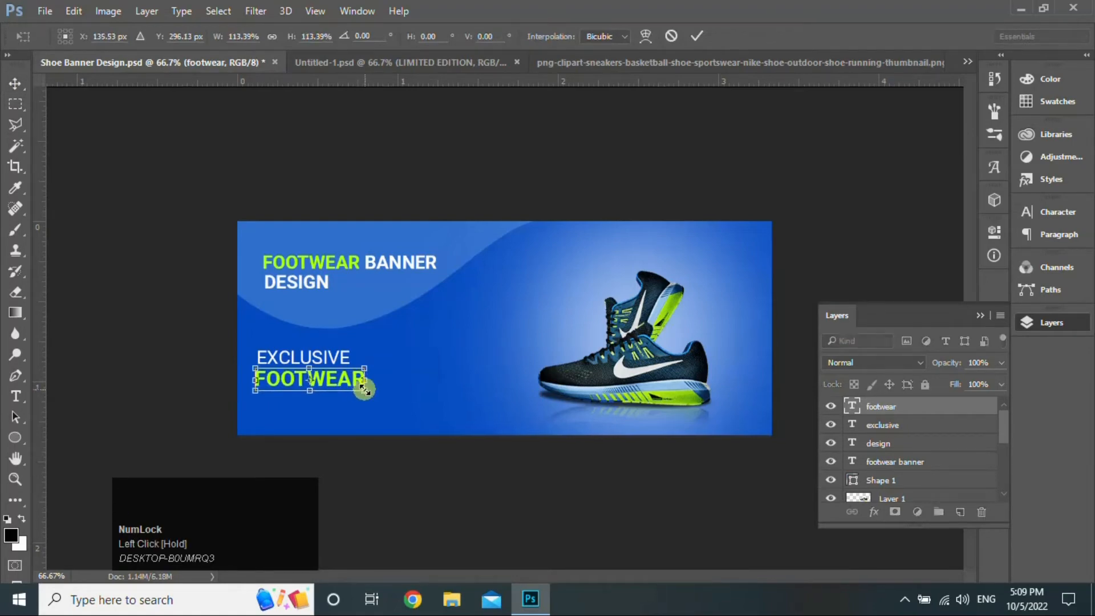
key("Return")
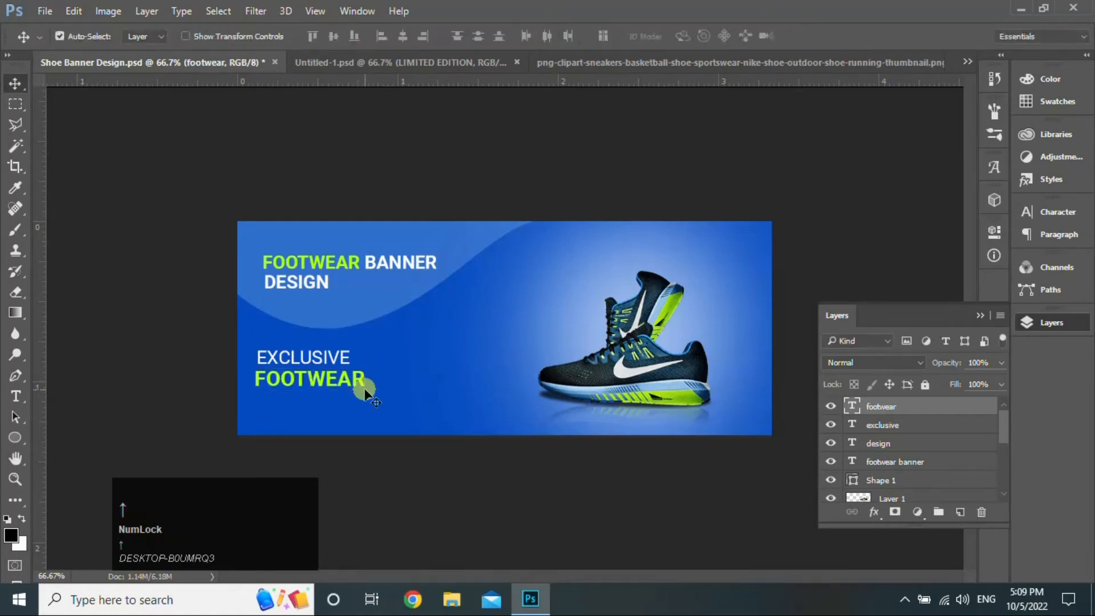
key("Up")
key("Up")
key("Up")
key("Right")
key("Right")
key("Right")
key("Right")
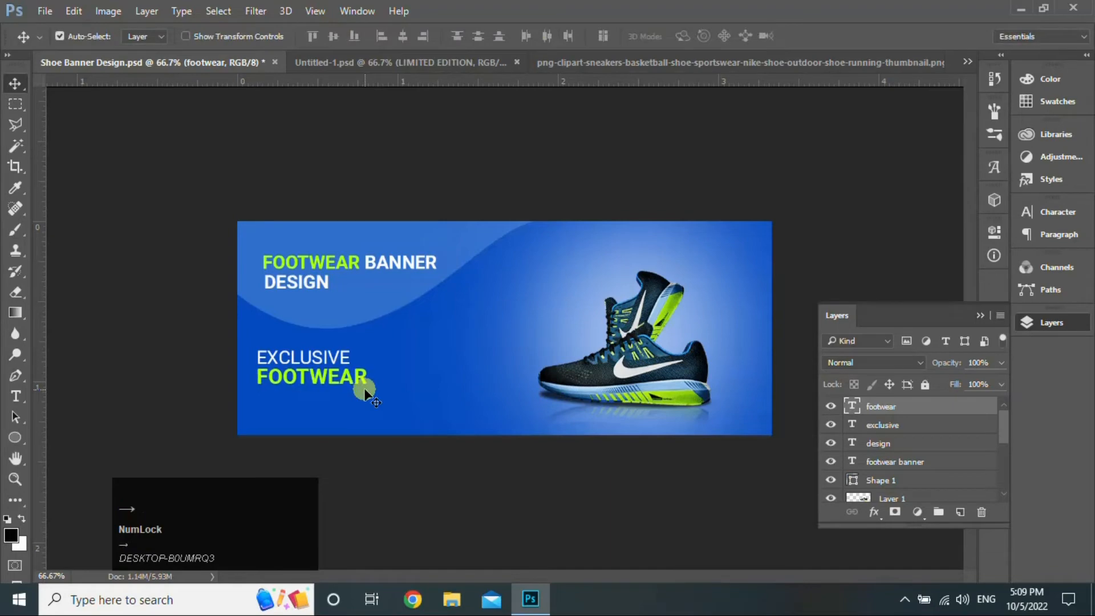
- Duplicate the EXCLUSIVE text below the lower FOOTWEAR, set the copy's font style to Light and replace its wording with LIMITED EDTION
left_click(329, 358)
left_click_drag(329, 365, 331, 397)
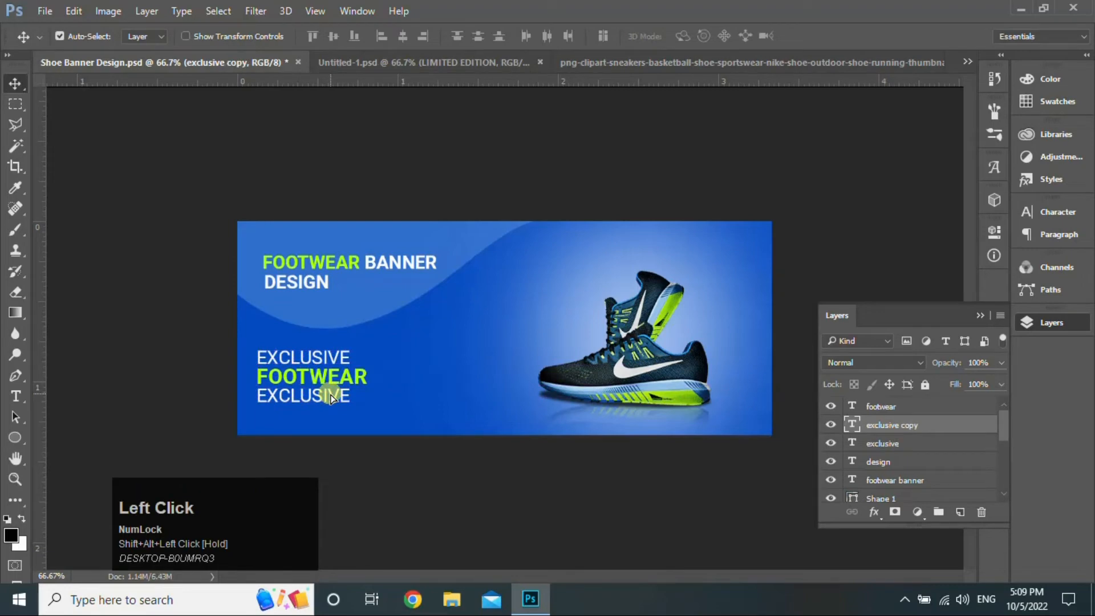
key("Down")
key("Down")
left_click(28, 395)
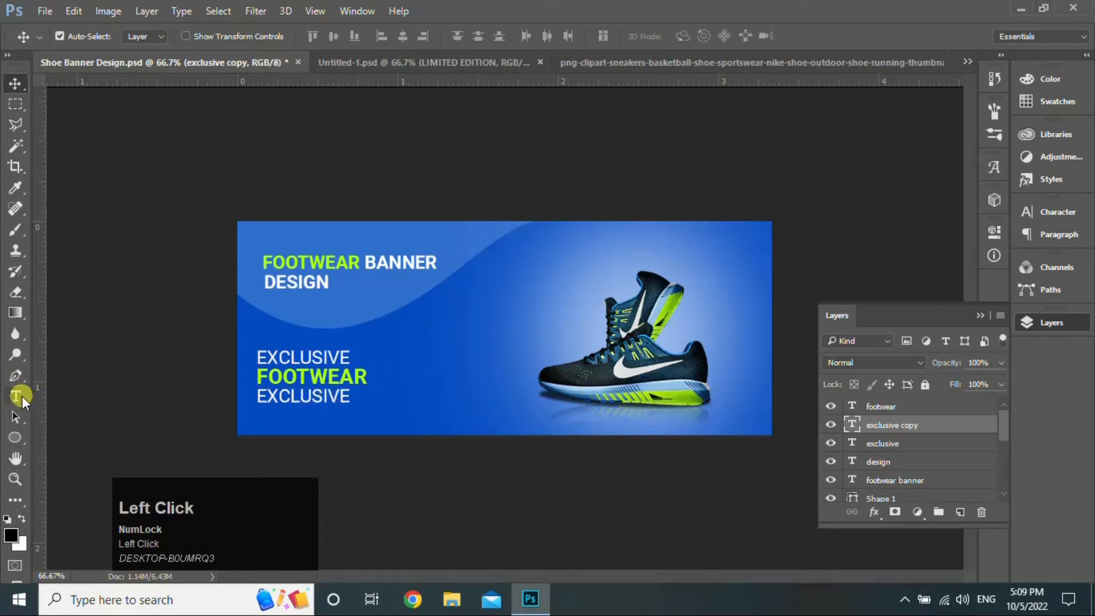
left_click(326, 395)
key("ctrl+a")
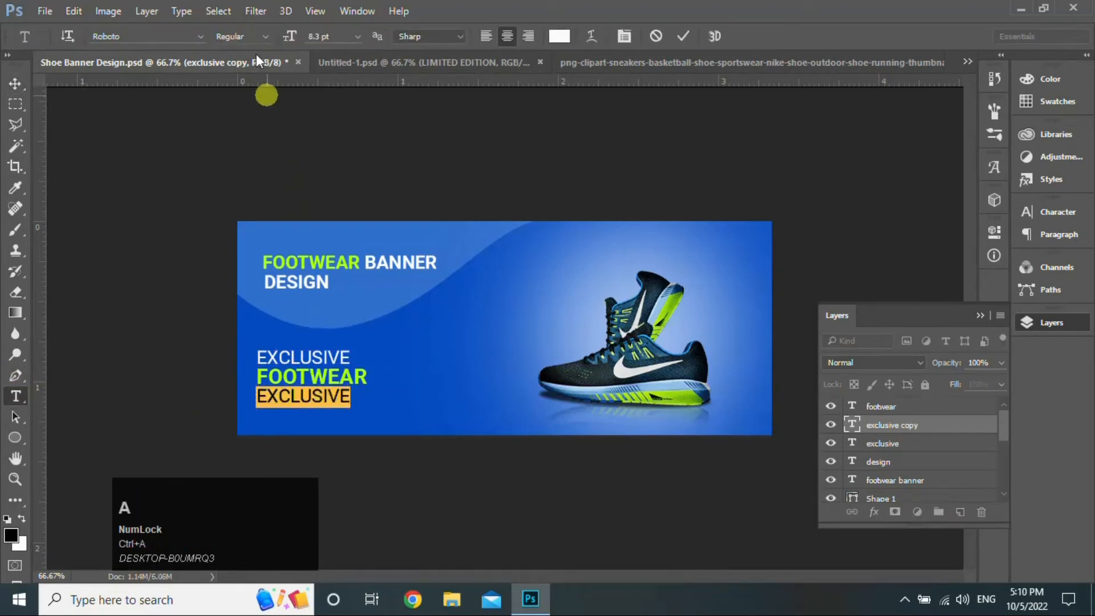
left_click(265, 36)
left_click(285, 77)
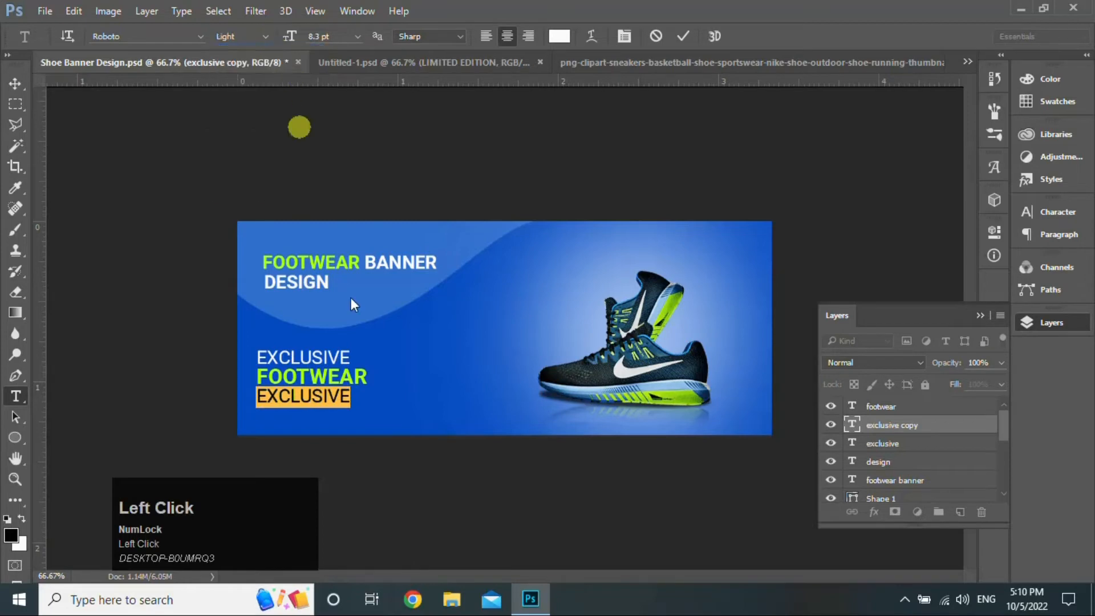
type("LIMITED ")
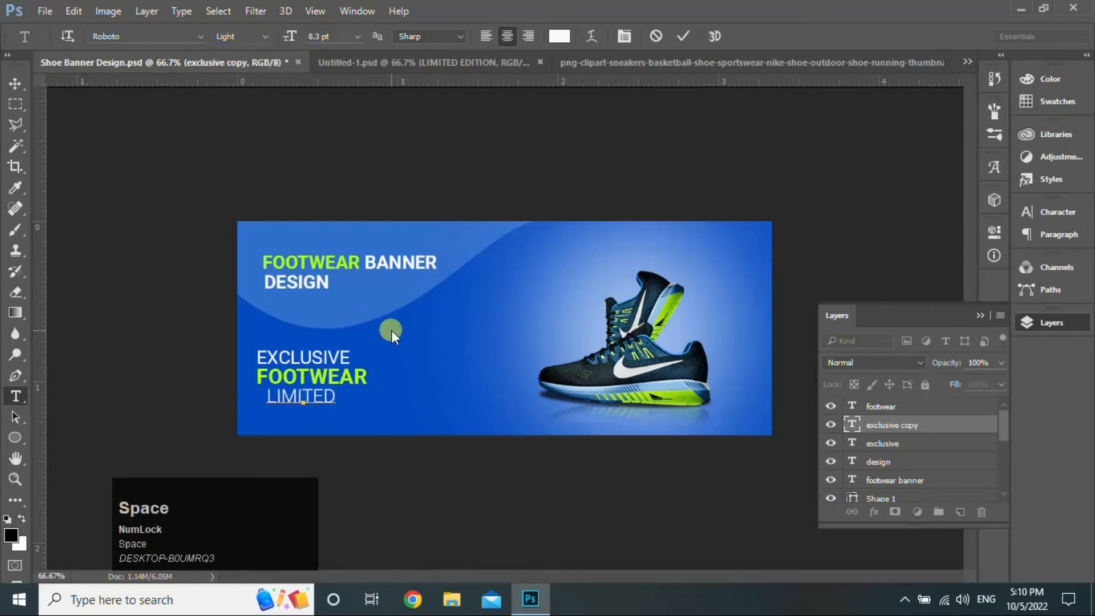
type("EDTION")
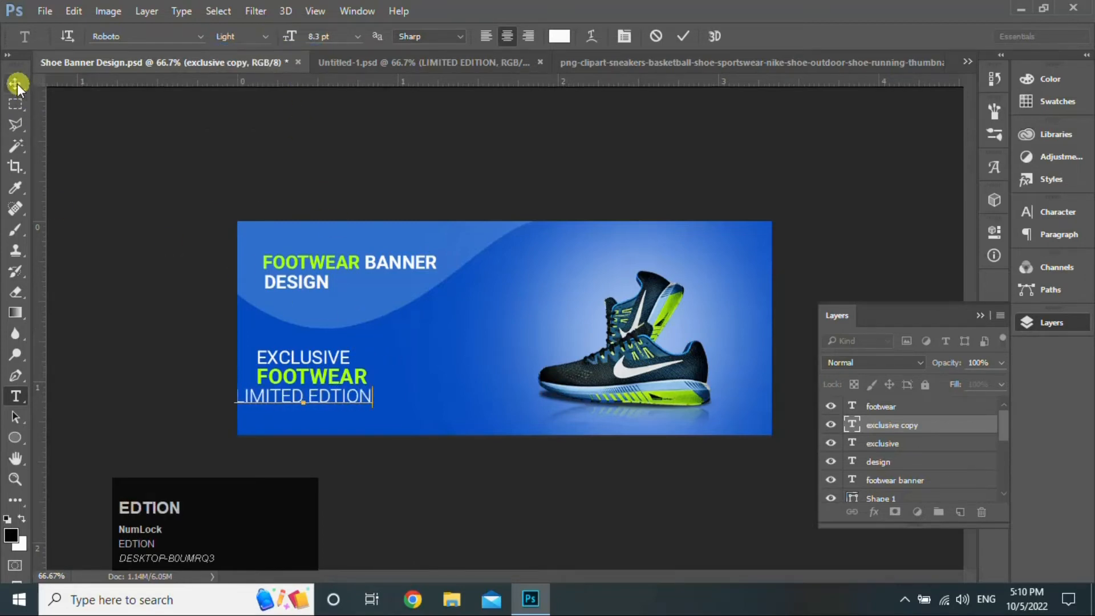
left_click(17, 84)
- Scale the LIMITED EDTION text down to about 75% and position it directly under FOOTWEAR, aligned with its left edge
key("ctrl+t")
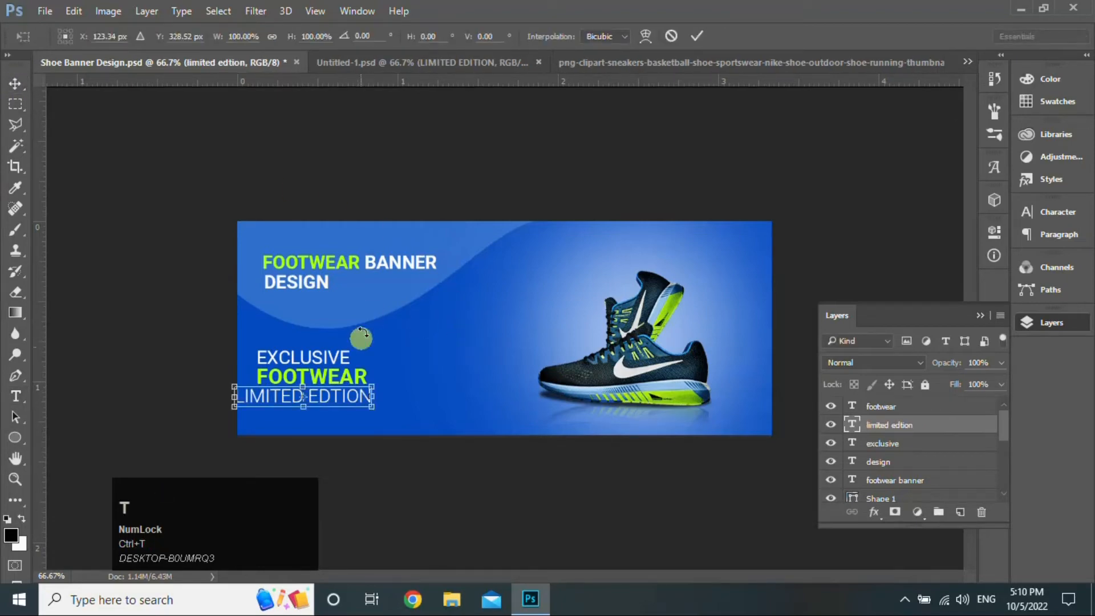
left_click_drag(372, 407, 338, 396)
key("Down")
key("Down")
key("Down")
key("Down")
key("Down")
key("Down")
key("Down")
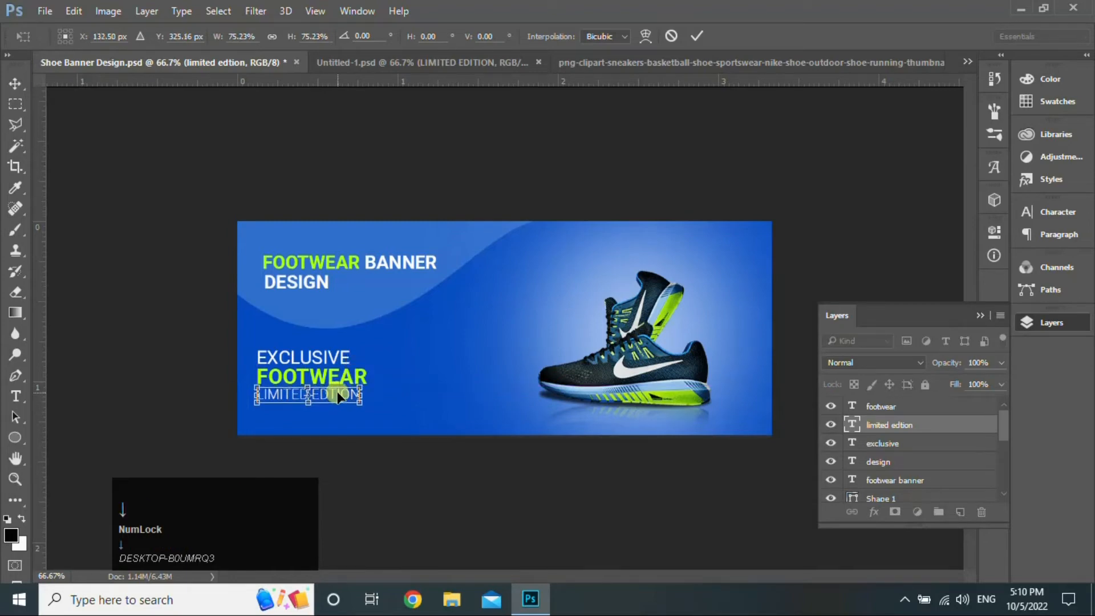
key("Return")
key("Left")
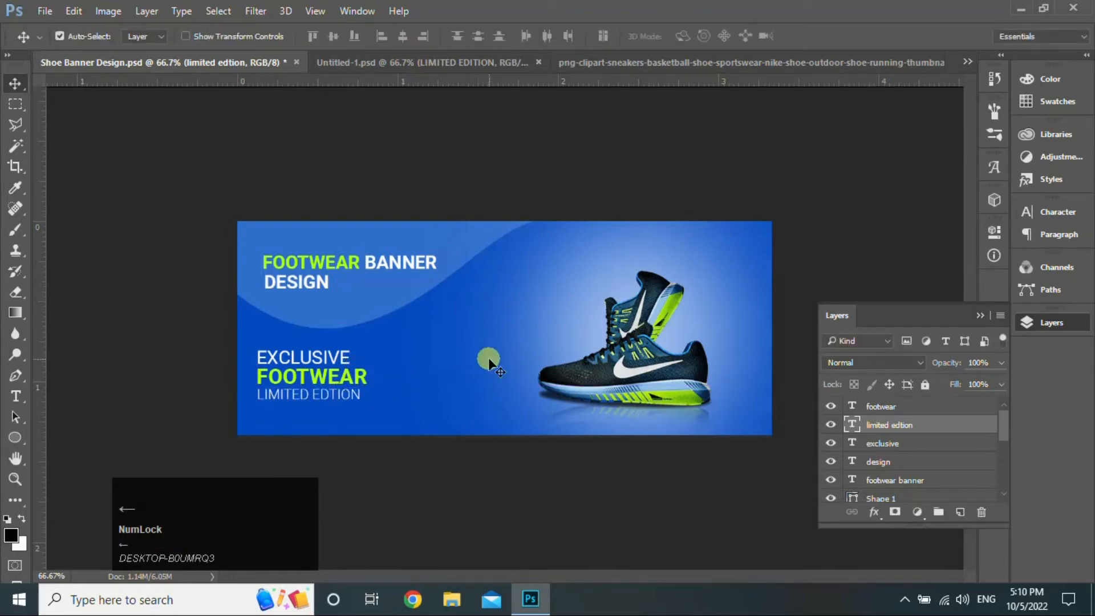
- Scale the EXCLUSIVE, FOOTWEAR and LIMITED EDTION lines down together to about 92%
left_click(919, 407, "ctrl")
left_click(924, 443, "ctrl")
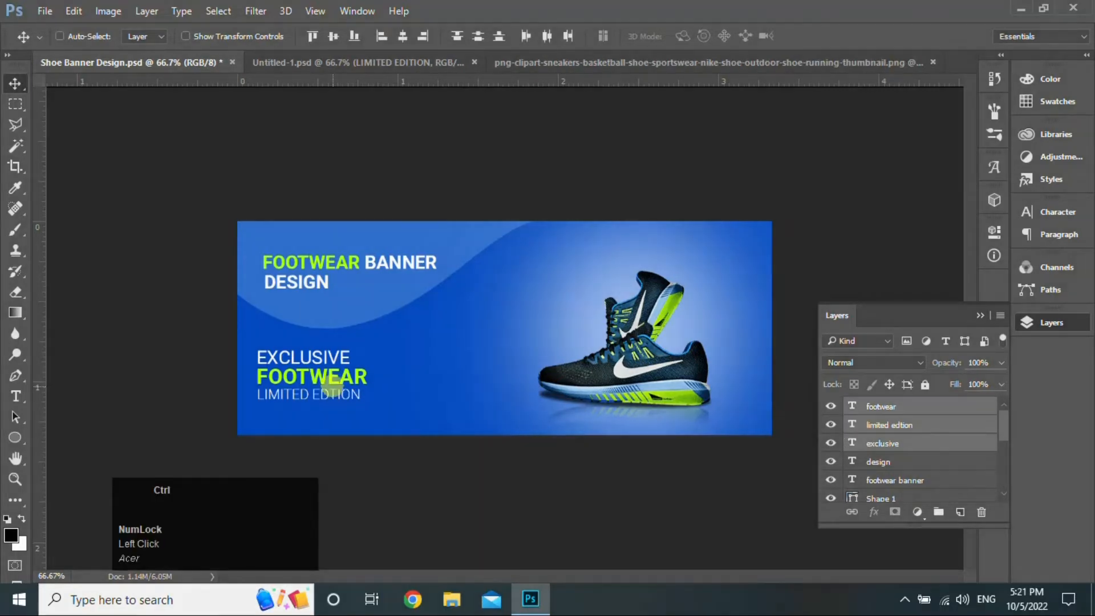
key("ctrl+t")
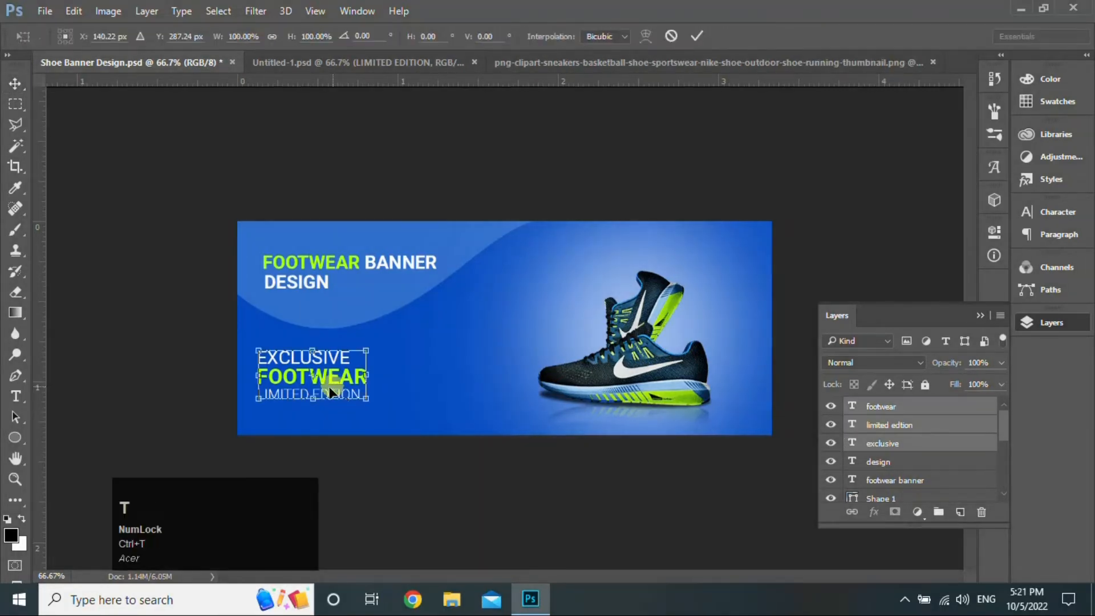
left_click_drag(368, 402, 334, 379)
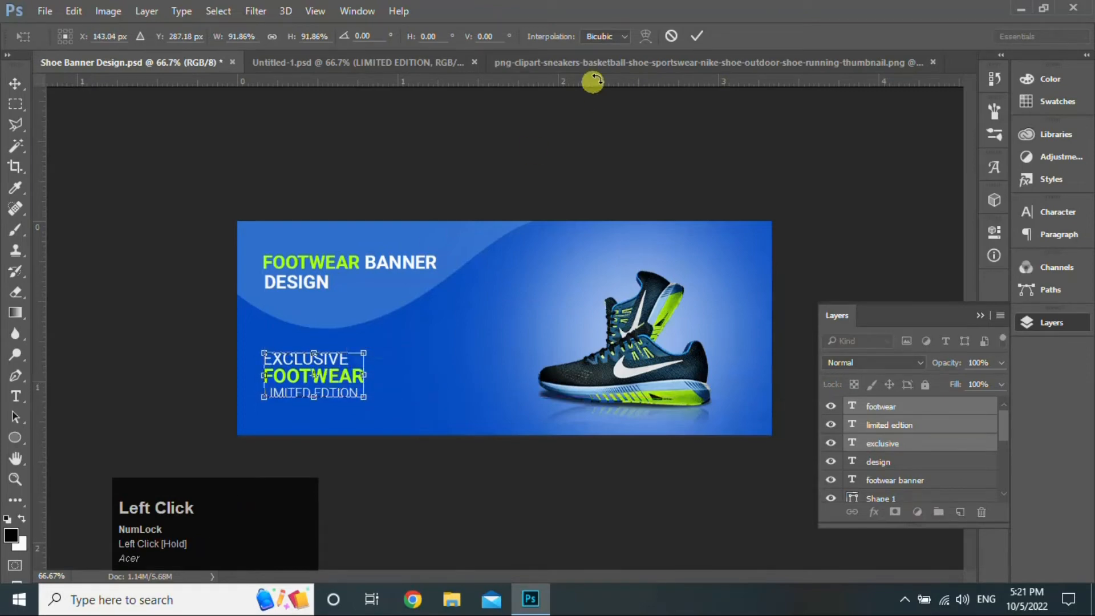
left_click(706, 33)
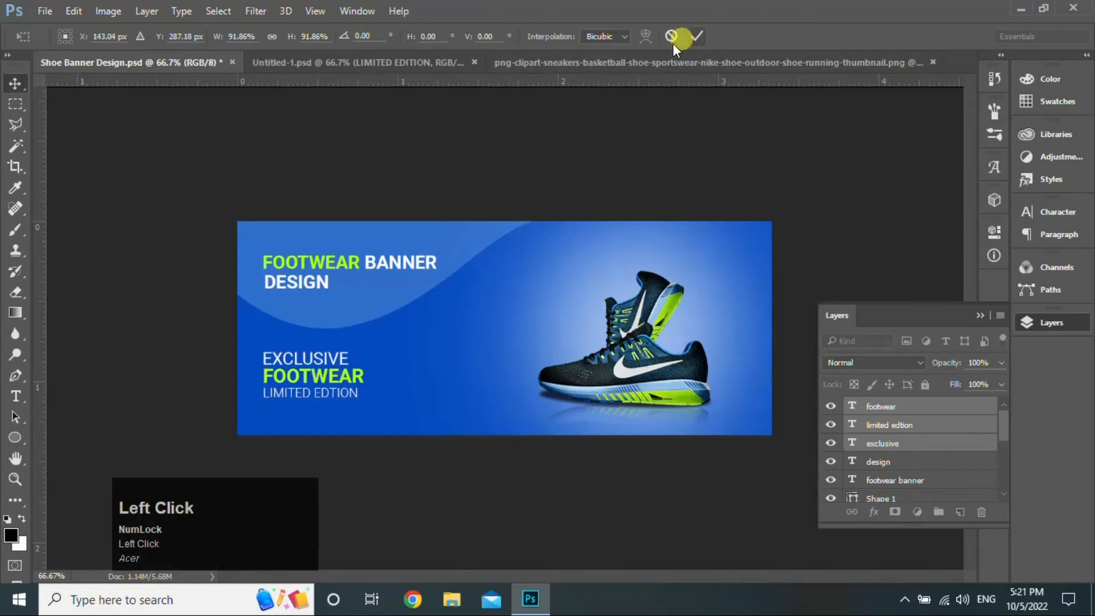
- Draw a black circle about 57 px in diameter between the heading and the sneakers, above the lower FOOTWEAR layer
left_click(925, 410)
left_click(15, 437)
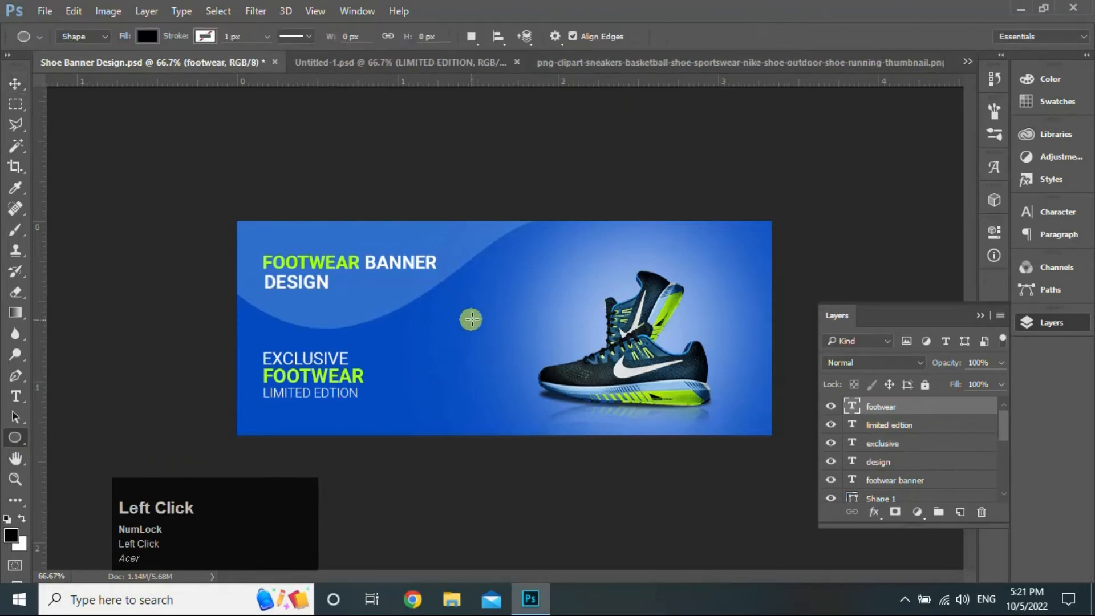
left_click_drag(479, 290, 504, 320)
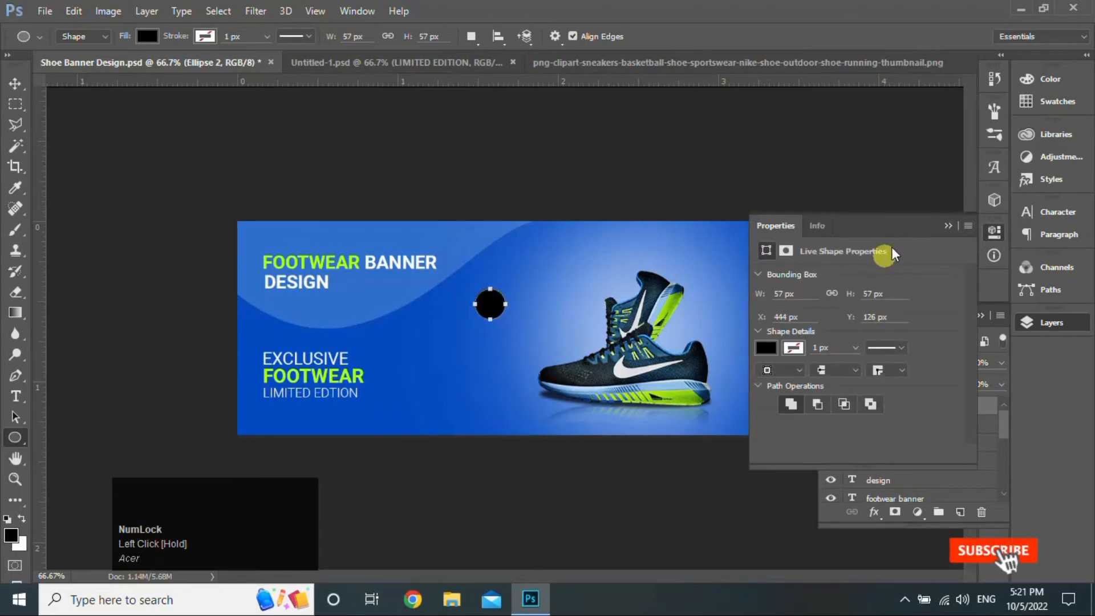
left_click(949, 227)
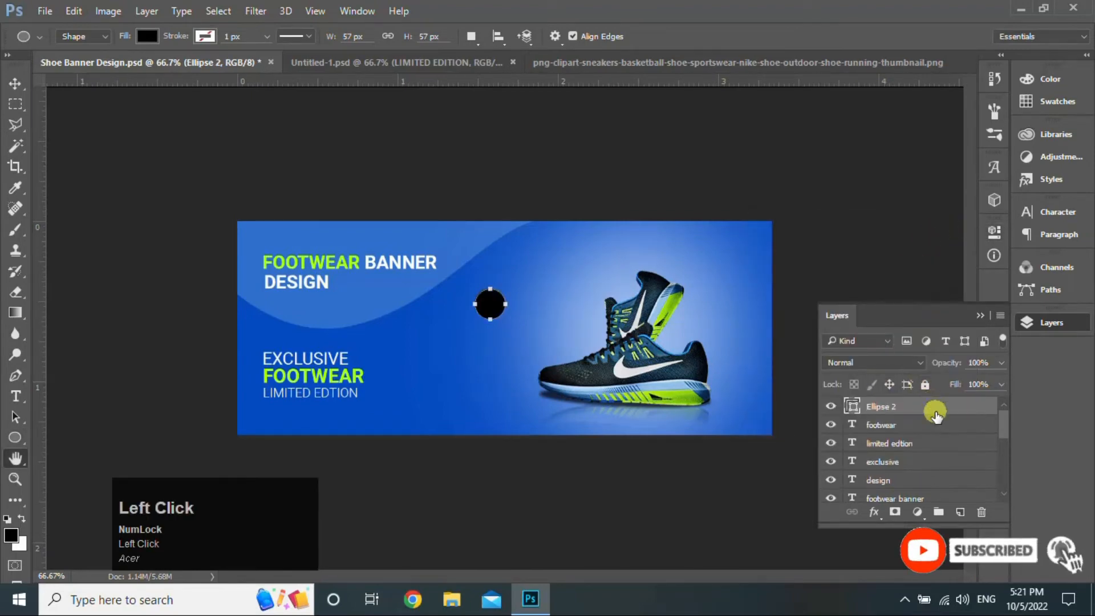
- Apply a blue linear Gradient Overlay layer style to the circle
double_click(936, 412)
left_click_drag(815, 106, 942, 103)
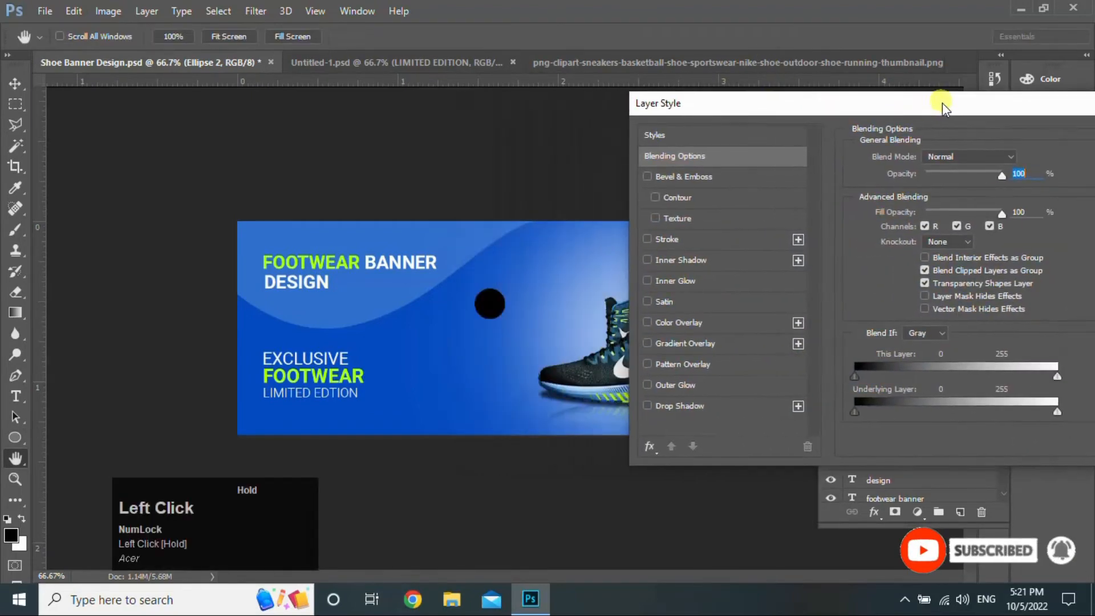
left_click(646, 343)
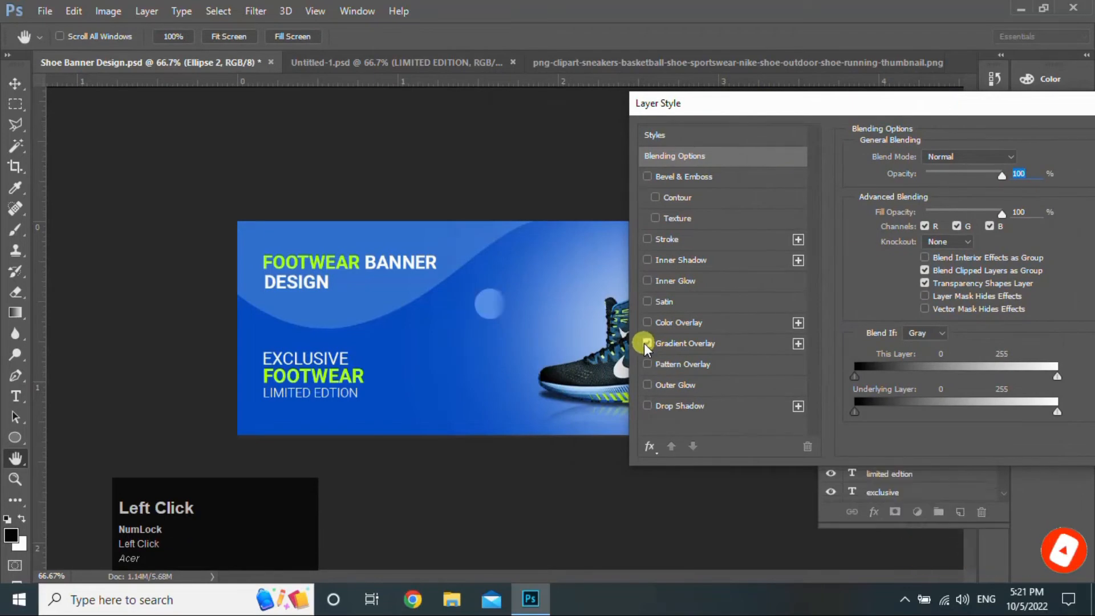
left_click(682, 344)
left_click_drag(945, 106, 827, 108)
left_click(1070, 135)
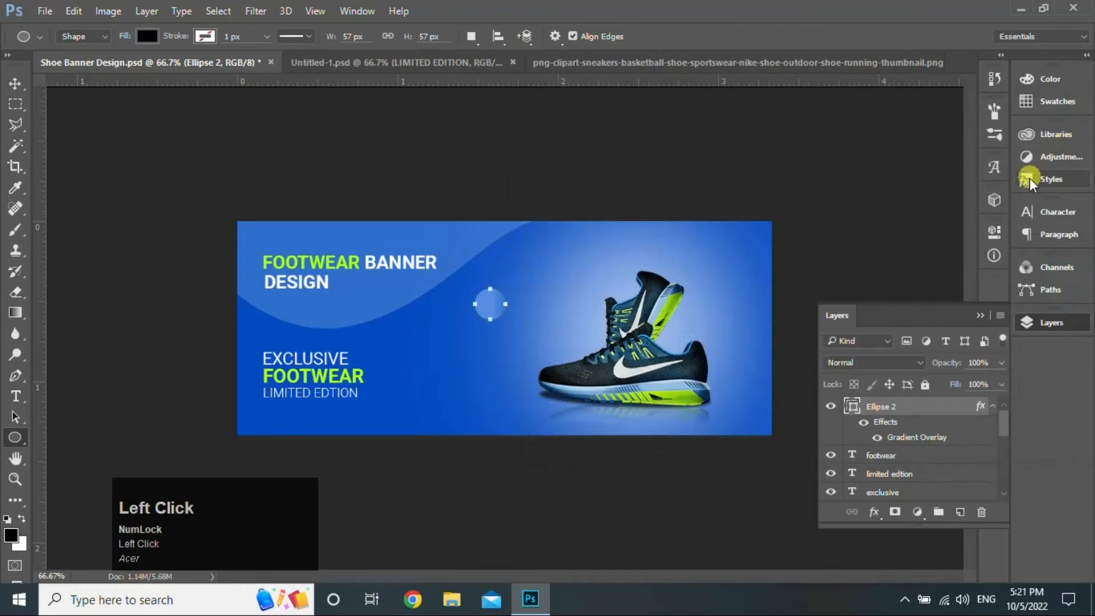
- Add a Drop Shadow to the circle's layer style with its blend mode set to Normal
double_click(995, 437)
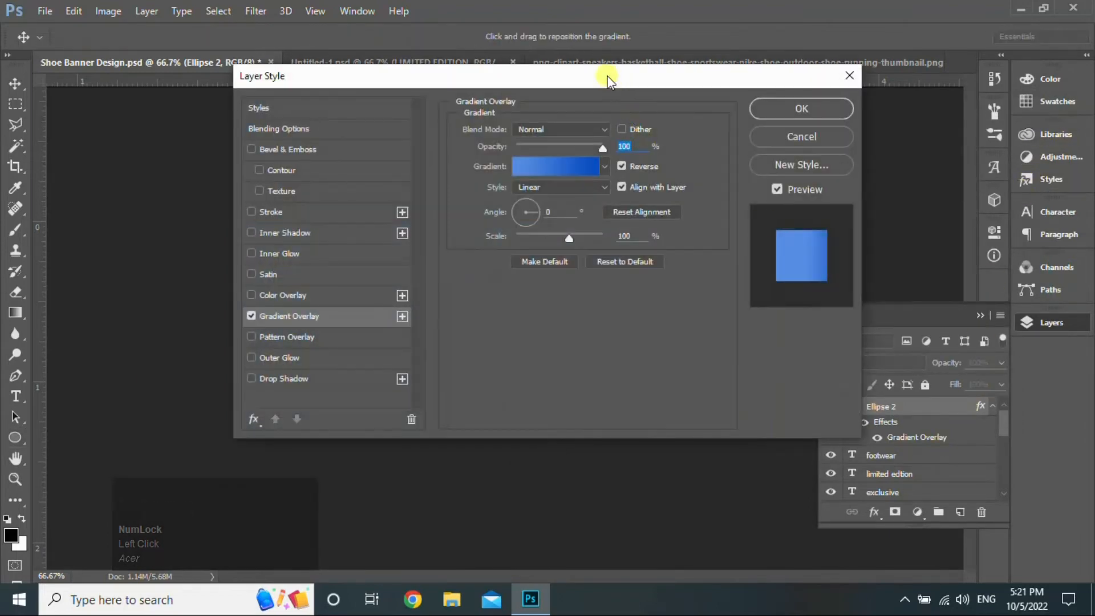
left_click_drag(609, 82, 1017, 104)
left_click(660, 403)
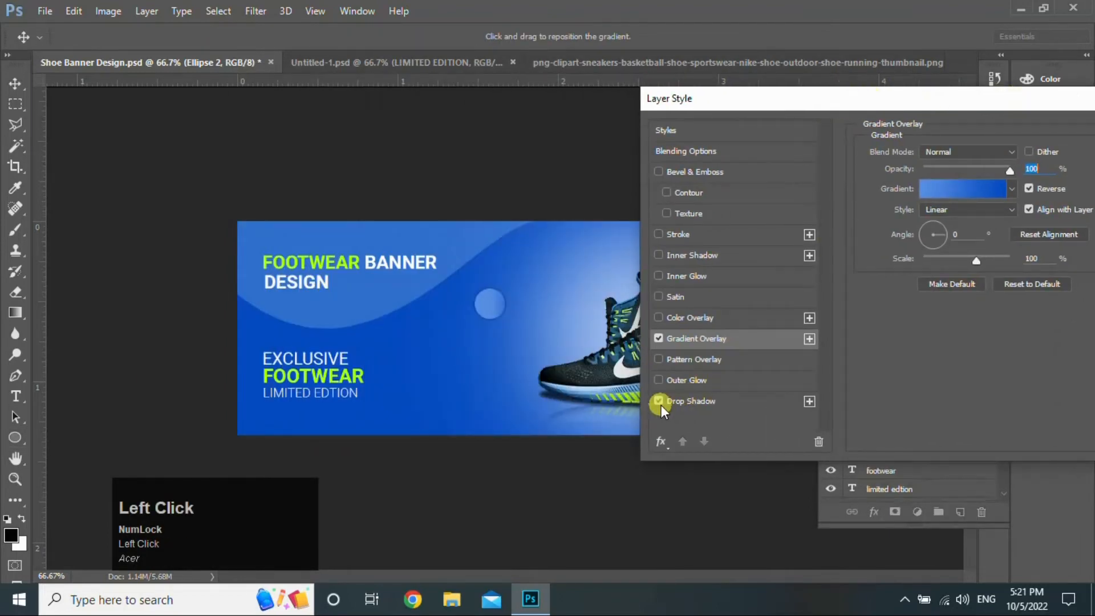
left_click(704, 402)
left_click(1004, 154)
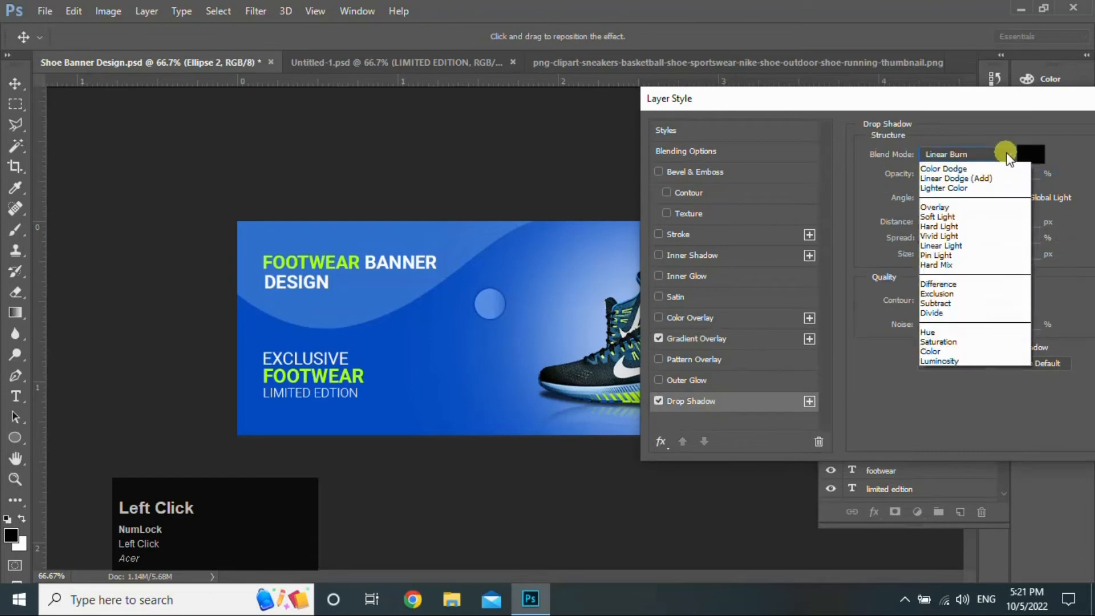
left_click(978, 167)
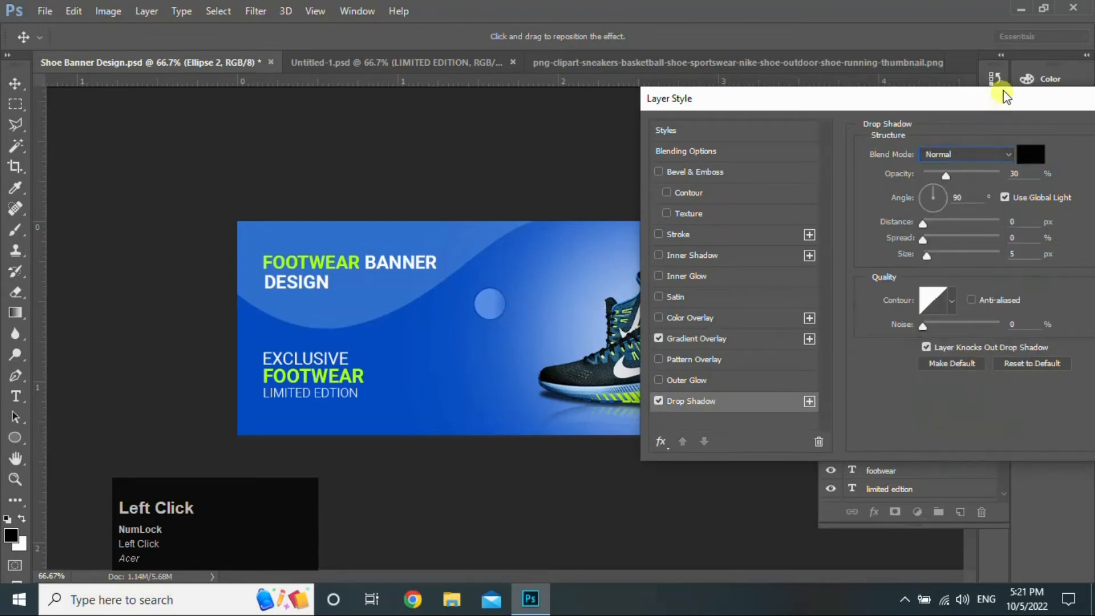
left_click_drag(1005, 104, 842, 107)
left_click(1046, 135)
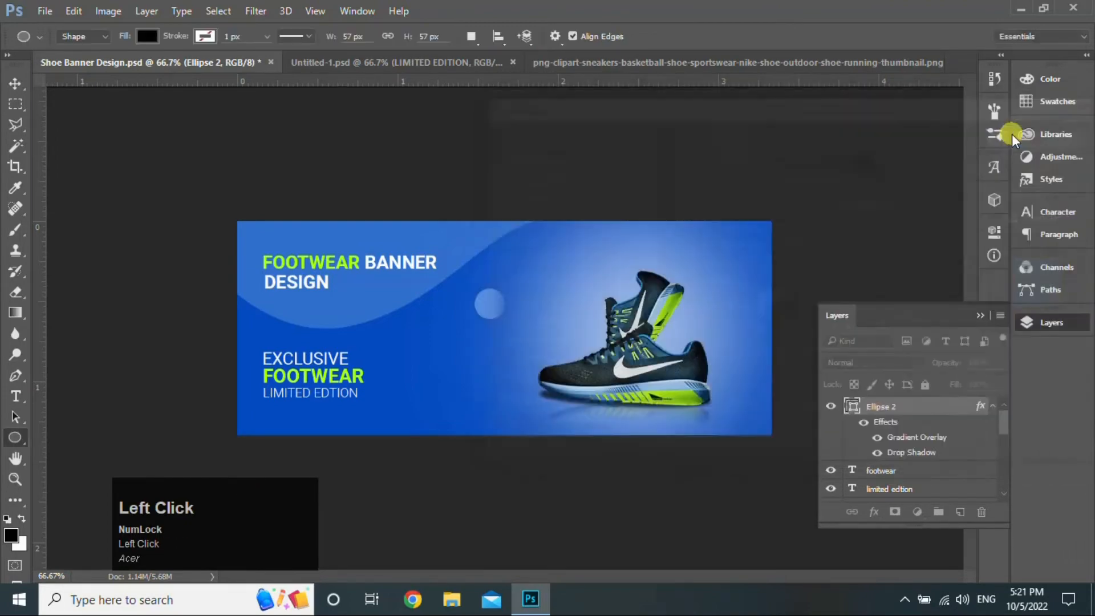
- Add the text 25% in the open area below the circle and set its font style to Medium
left_click(19, 81)
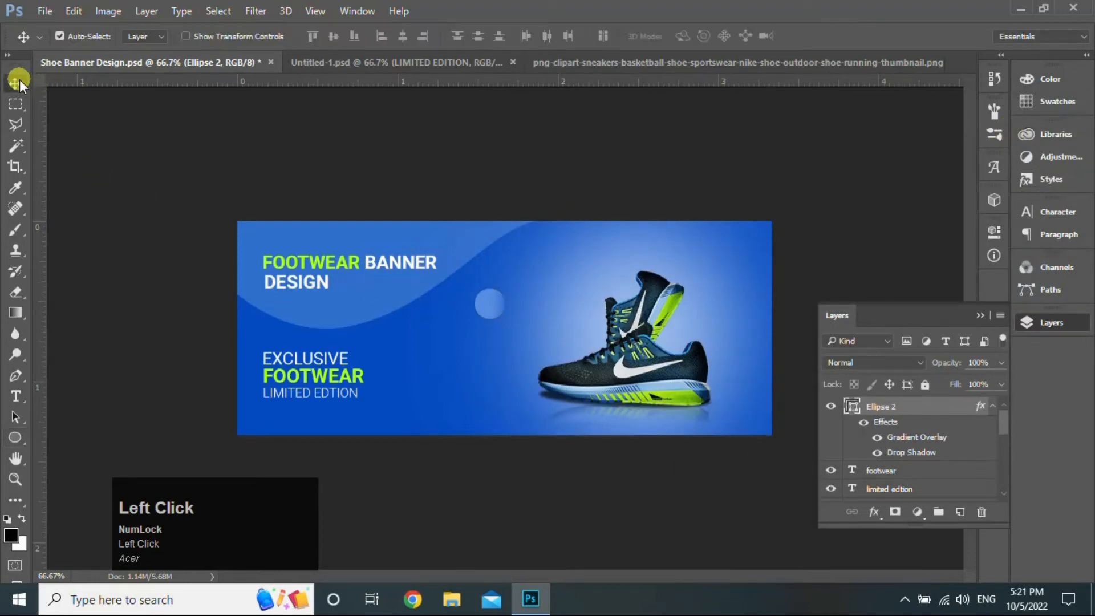
left_click(15, 396)
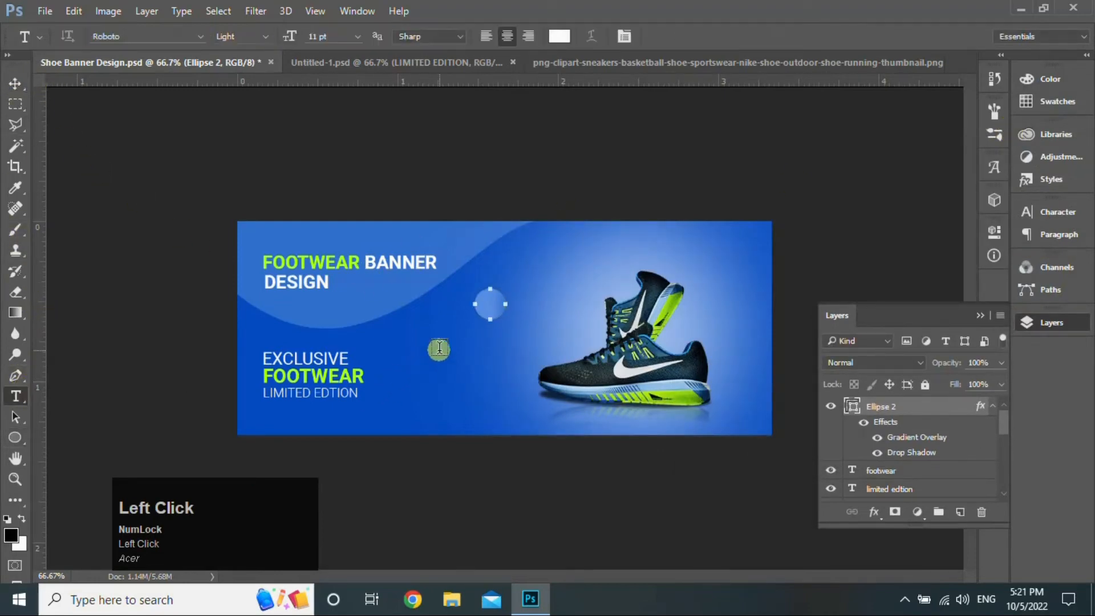
left_click(441, 350)
type("25")
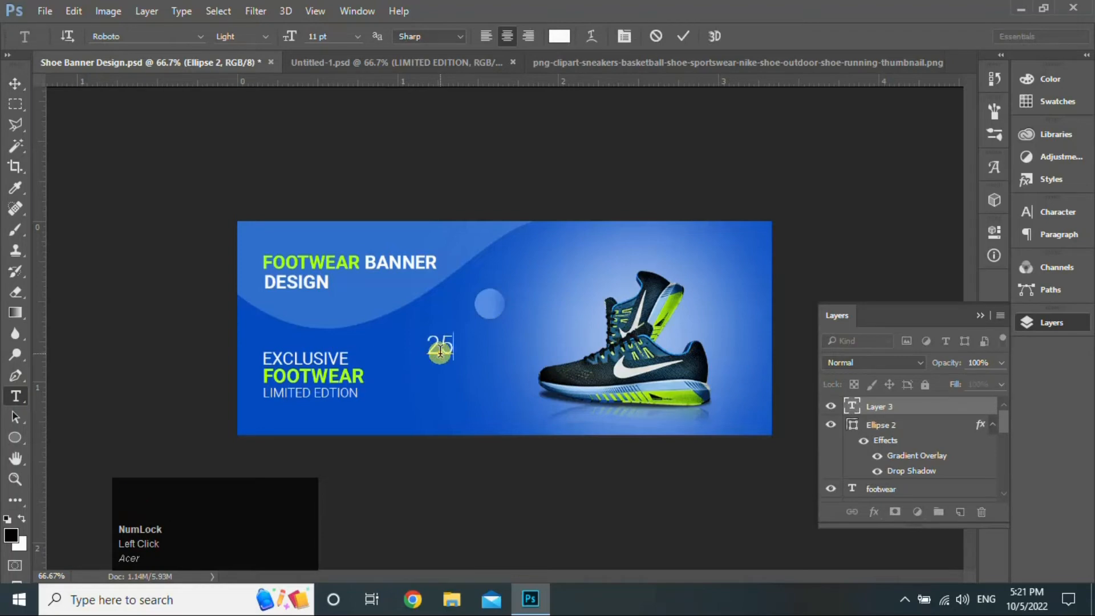
type("%")
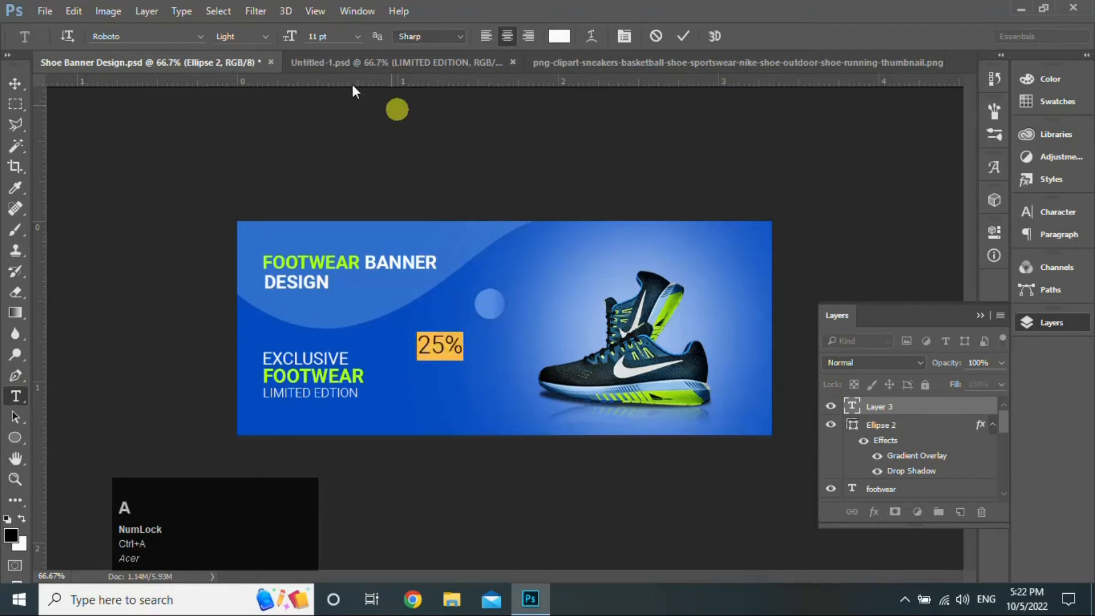
left_click(265, 36)
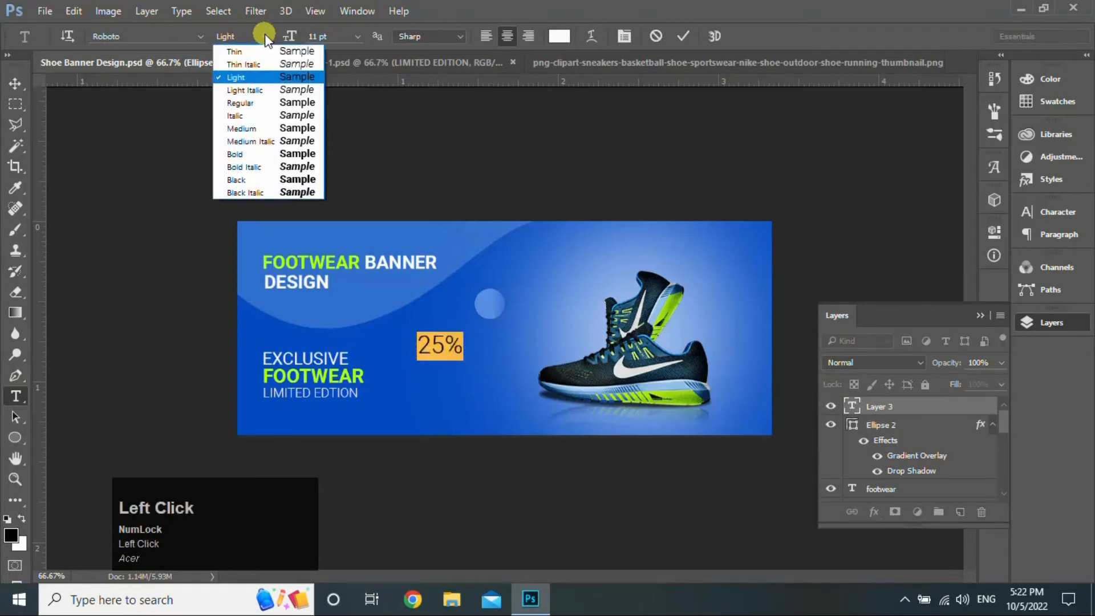
left_click(300, 131)
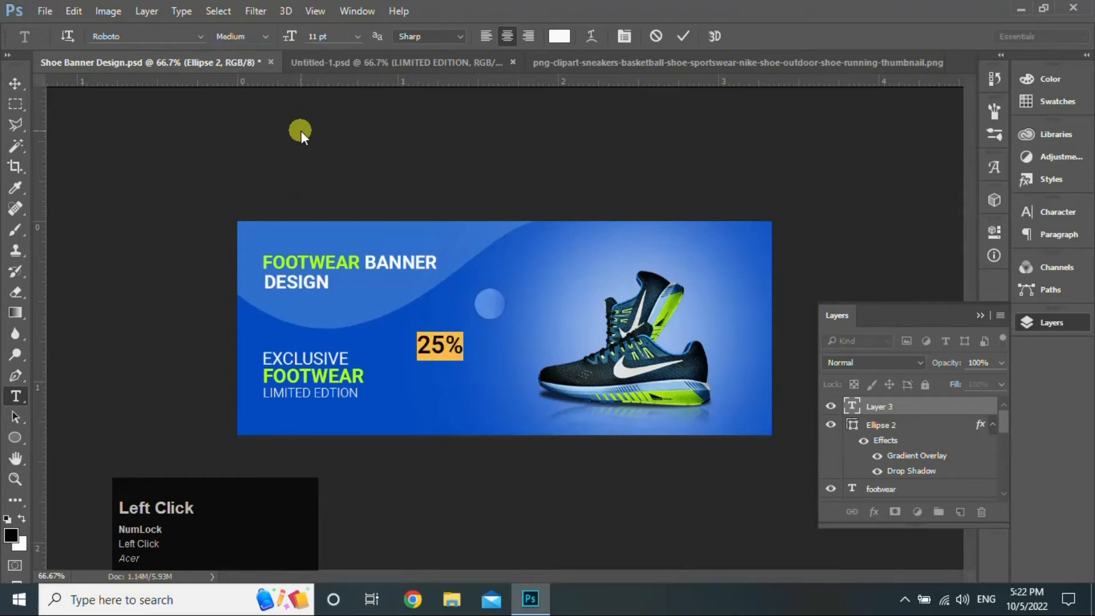
left_click(15, 83)
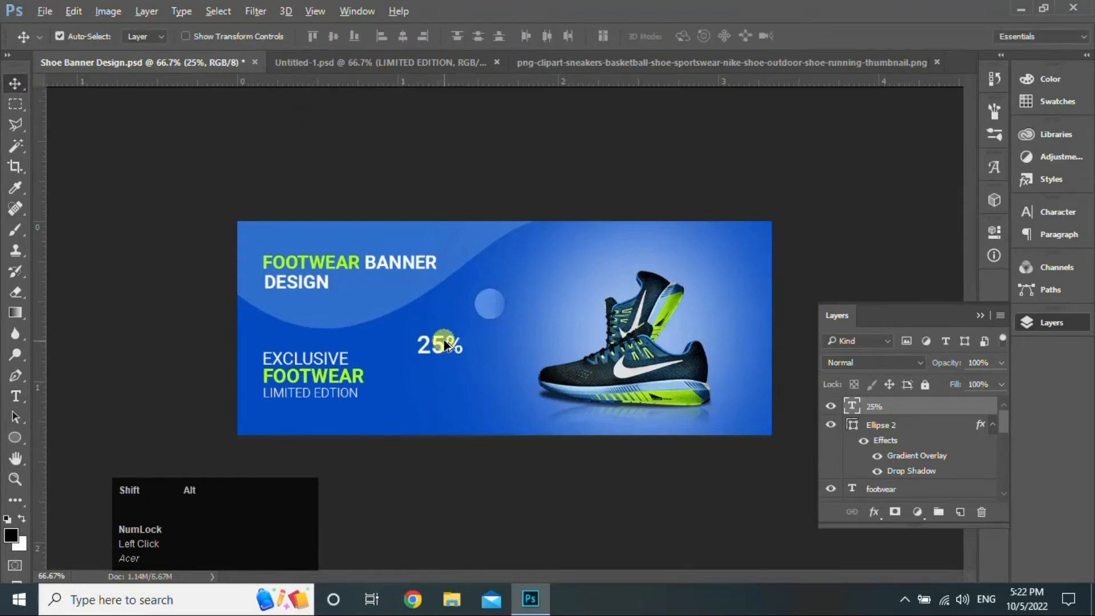
- Duplicate the 25% text directly below itself and change the copy's wording to OFF
left_click_drag(441, 340, 446, 367)
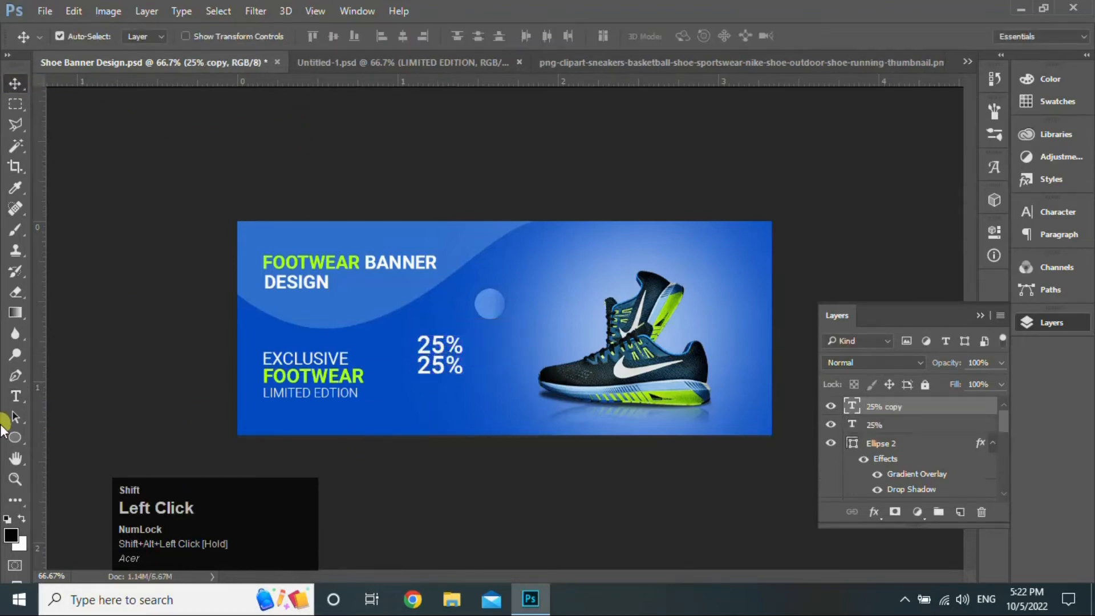
left_click(18, 397)
left_click(445, 366)
key("ctrl+a")
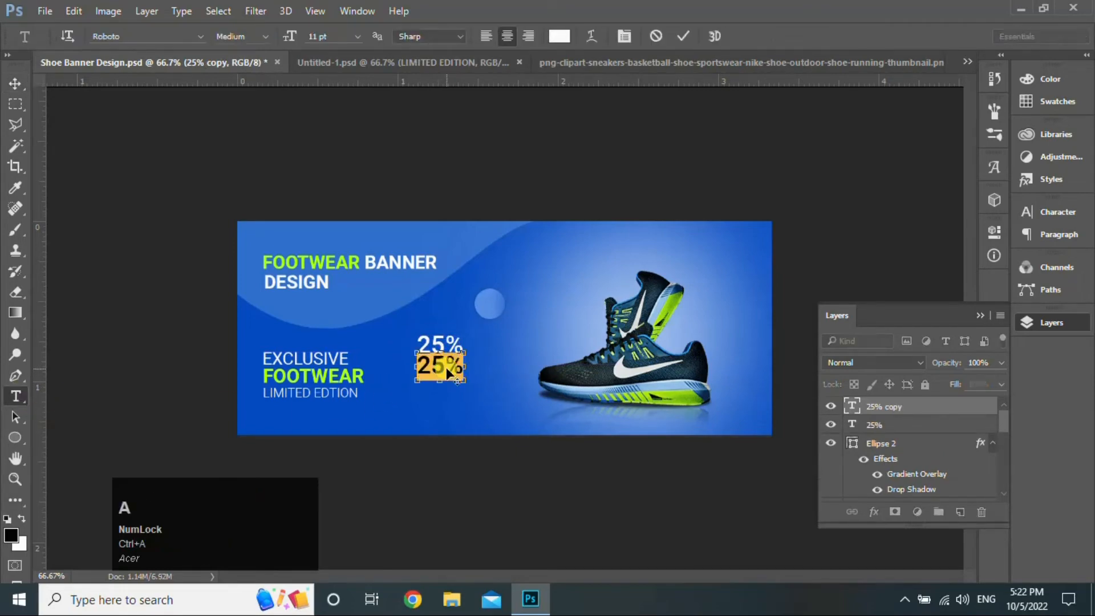
type("OFF")
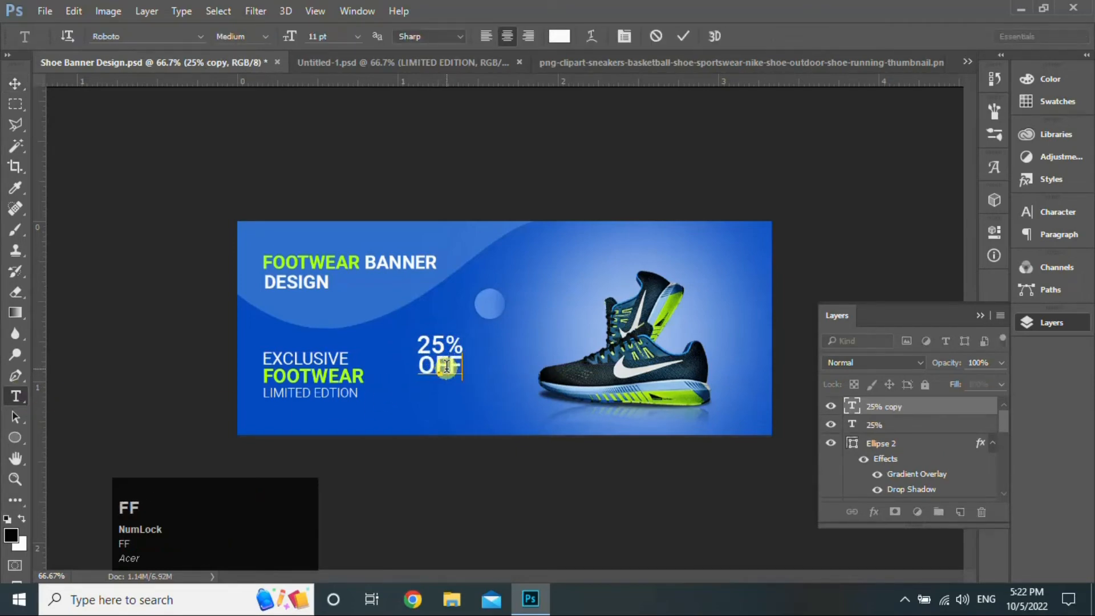
left_click(14, 80)
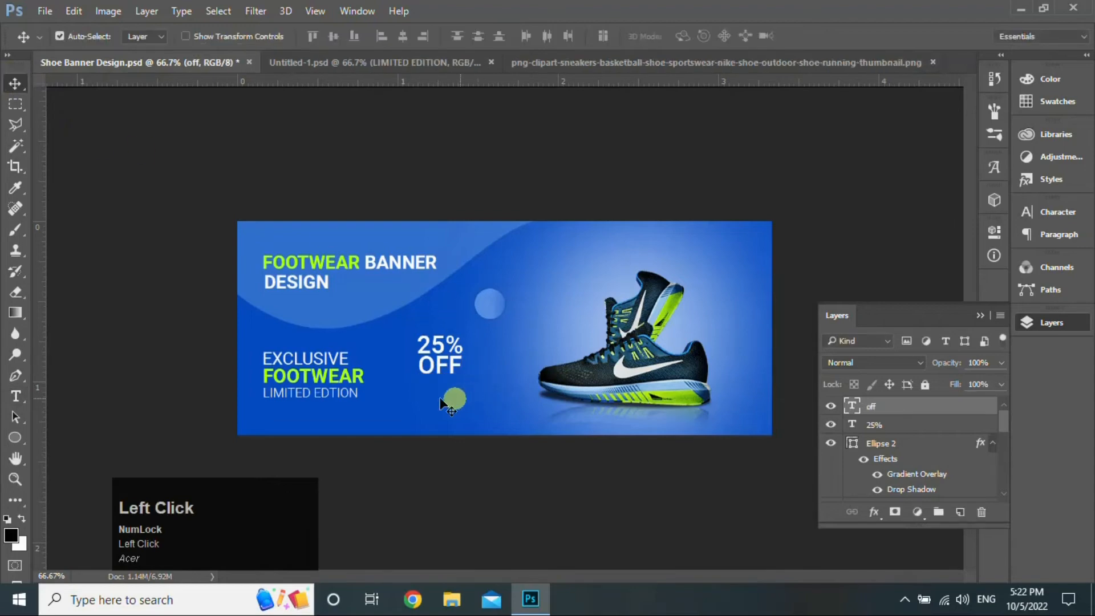
- Scale down the 25% and OFF texts together and place them on the circle between the heading and the sneakers
left_click(903, 431)
key("ctrl+t")
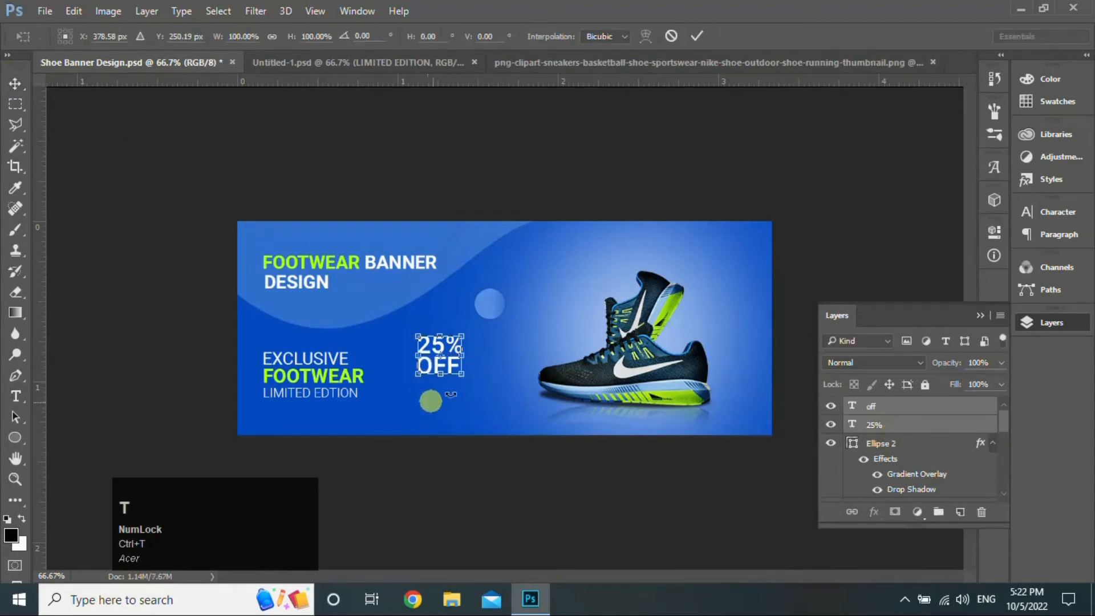
left_click_drag(461, 376, 498, 315)
left_click(697, 36)
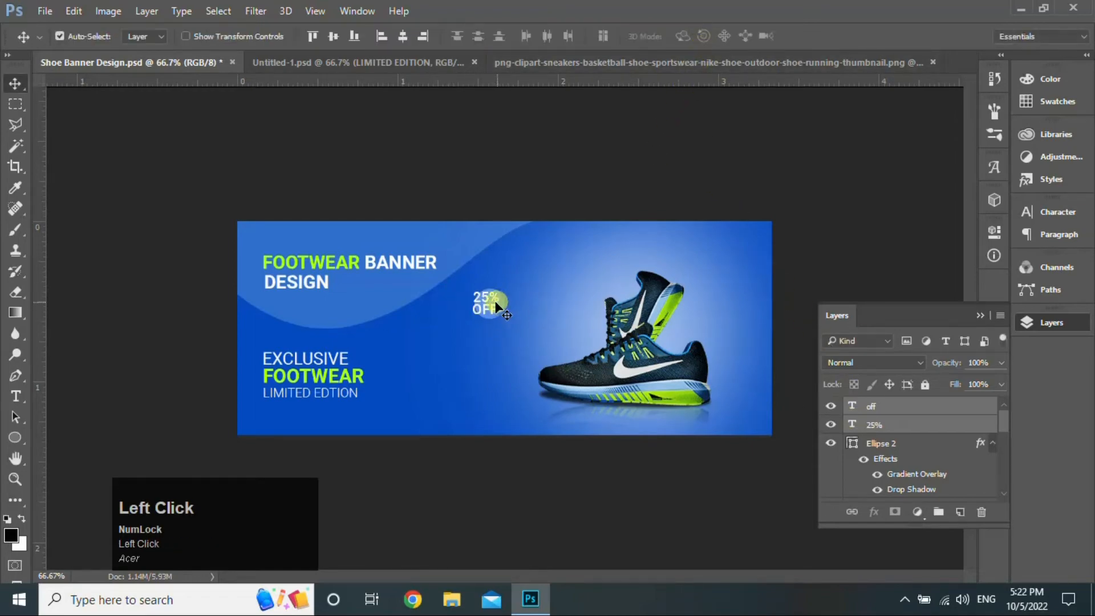
left_click_drag(485, 307, 488, 306)
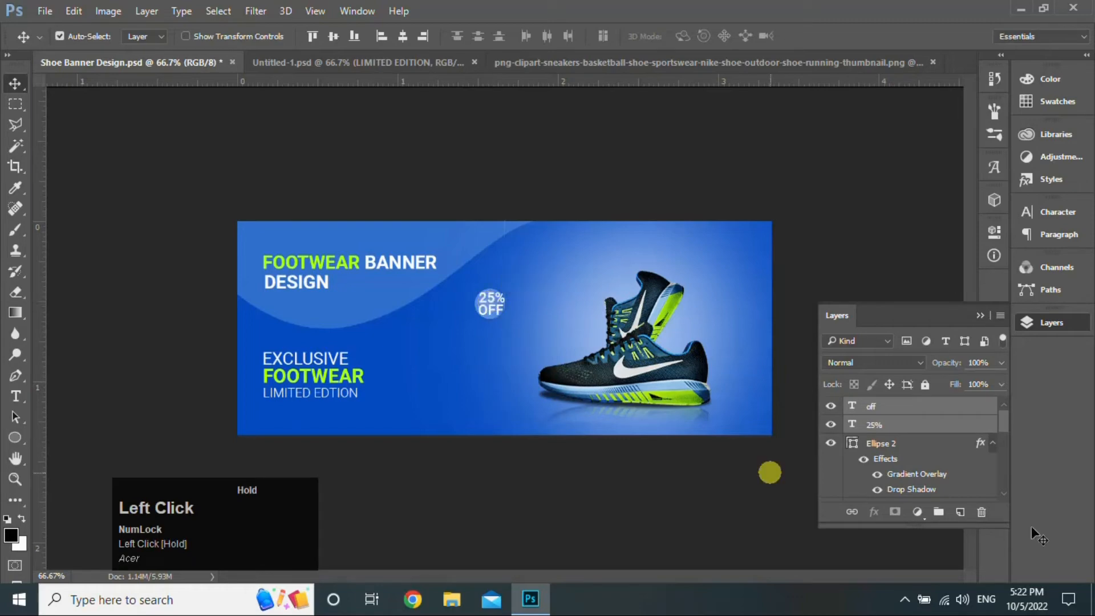
- Enlarge the badge circle proportionally to about 125% of its size
left_click(925, 446)
key("ctrl+t")
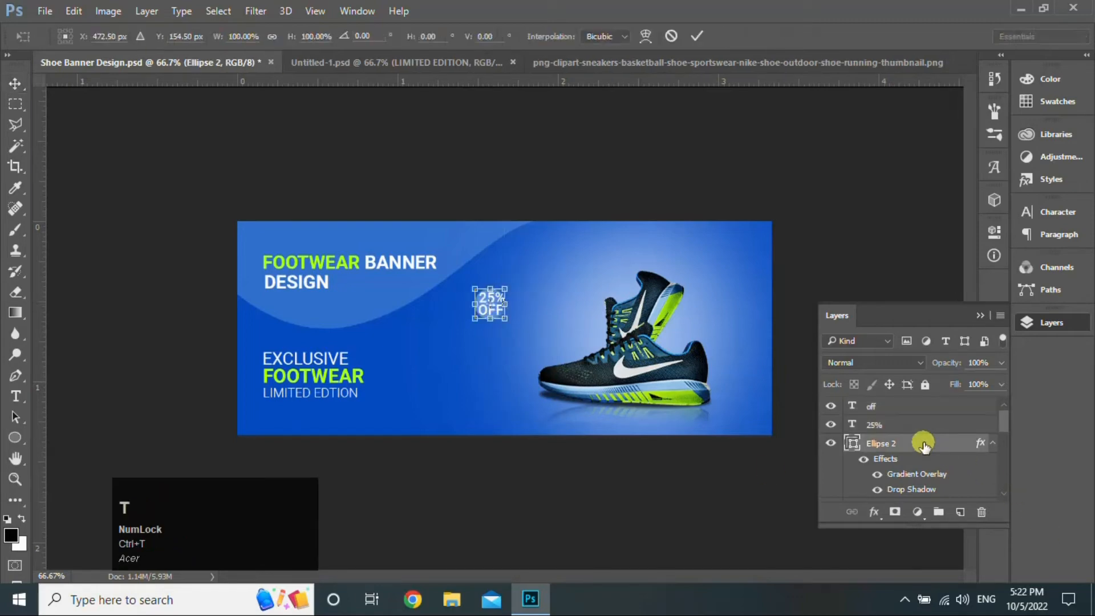
left_click_drag(501, 313, 511, 326)
left_click(692, 43)
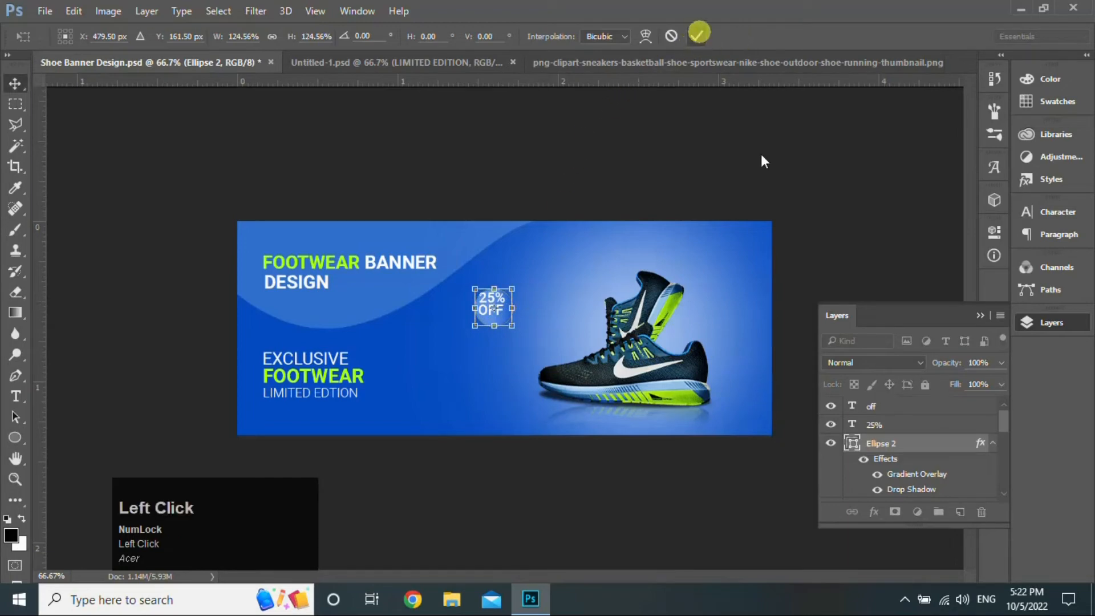
- Centre the 25% and OFF texts within the enlarged circle and shift the whole badge slightly up and to the left
left_click(911, 429, "ctrl")
left_click(911, 430)
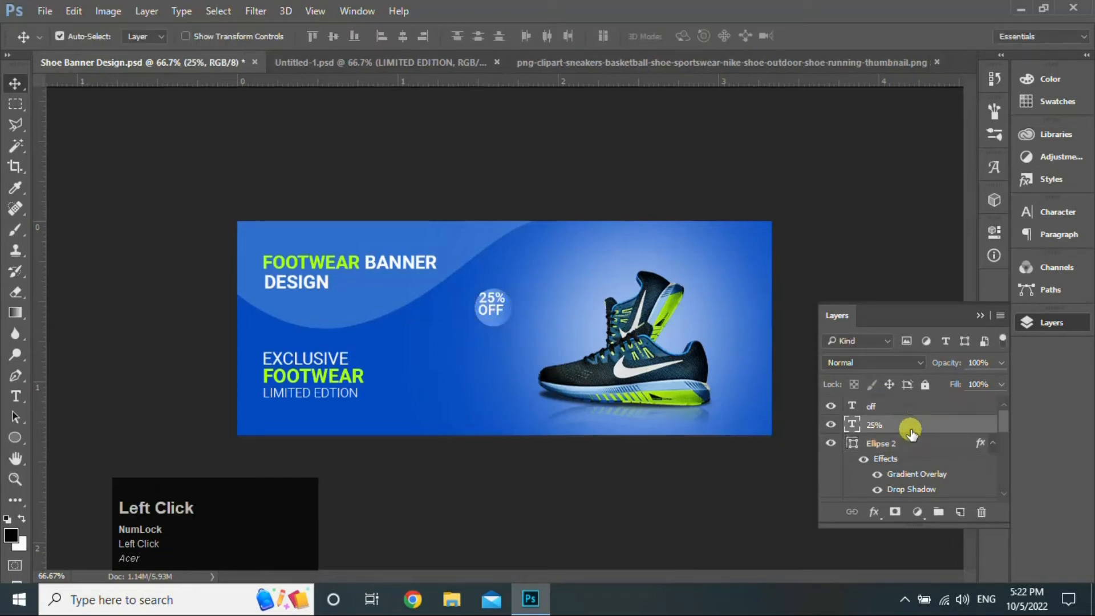
left_click(906, 412, "ctrl")
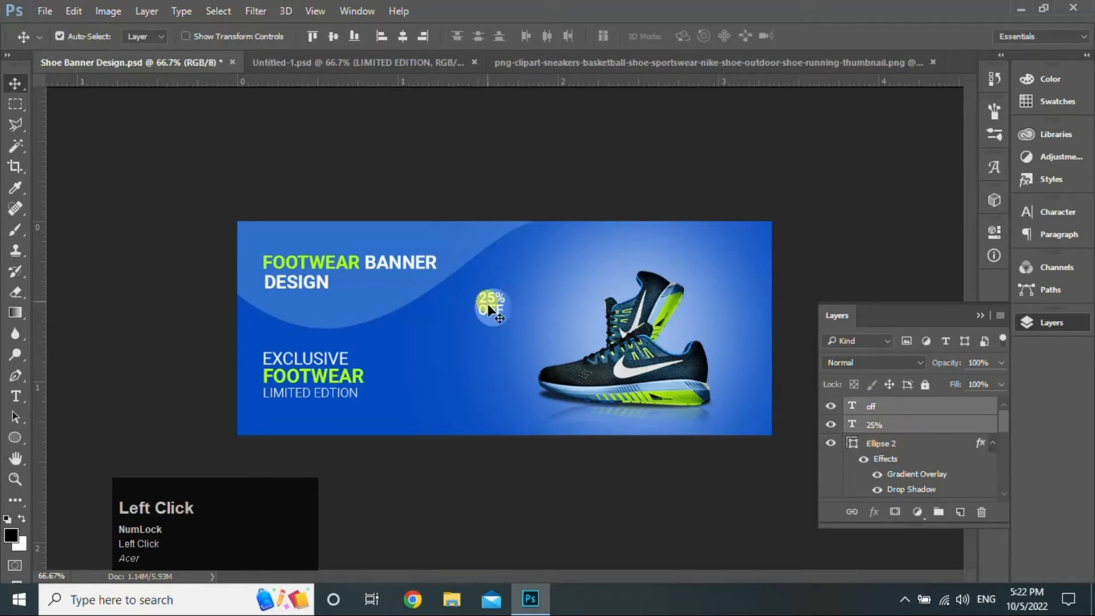
left_click_drag(488, 303, 491, 308)
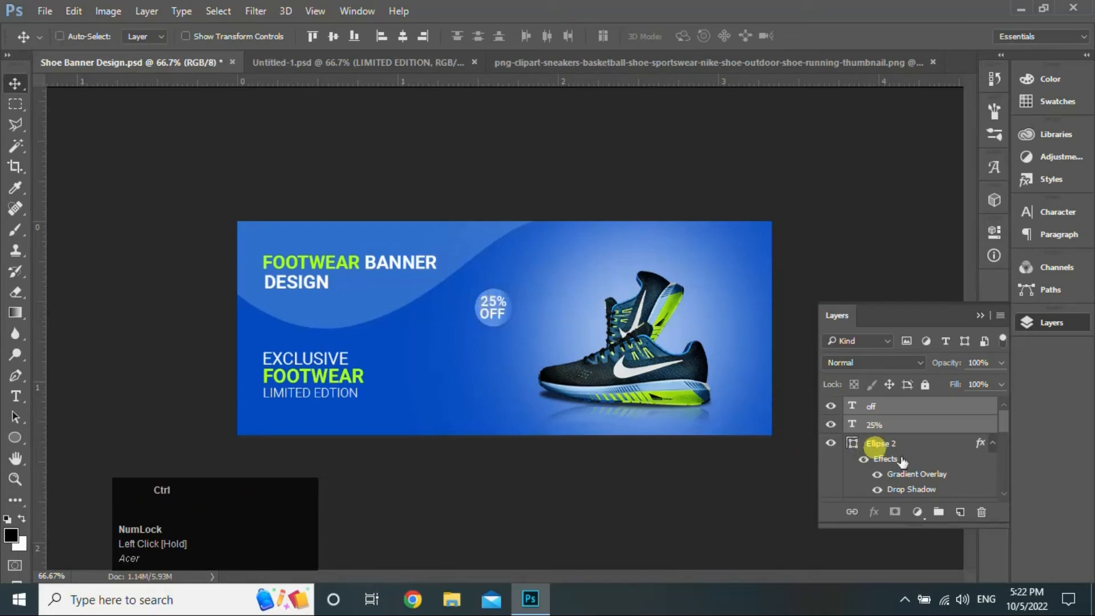
left_click(889, 444, "ctrl")
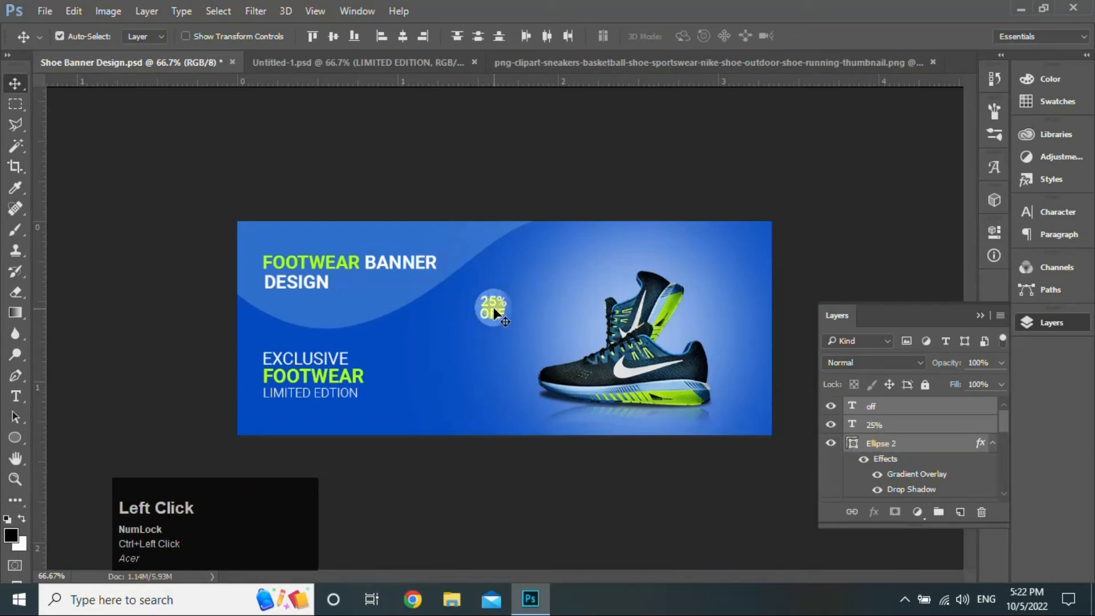
left_click_drag(495, 310, 490, 309)
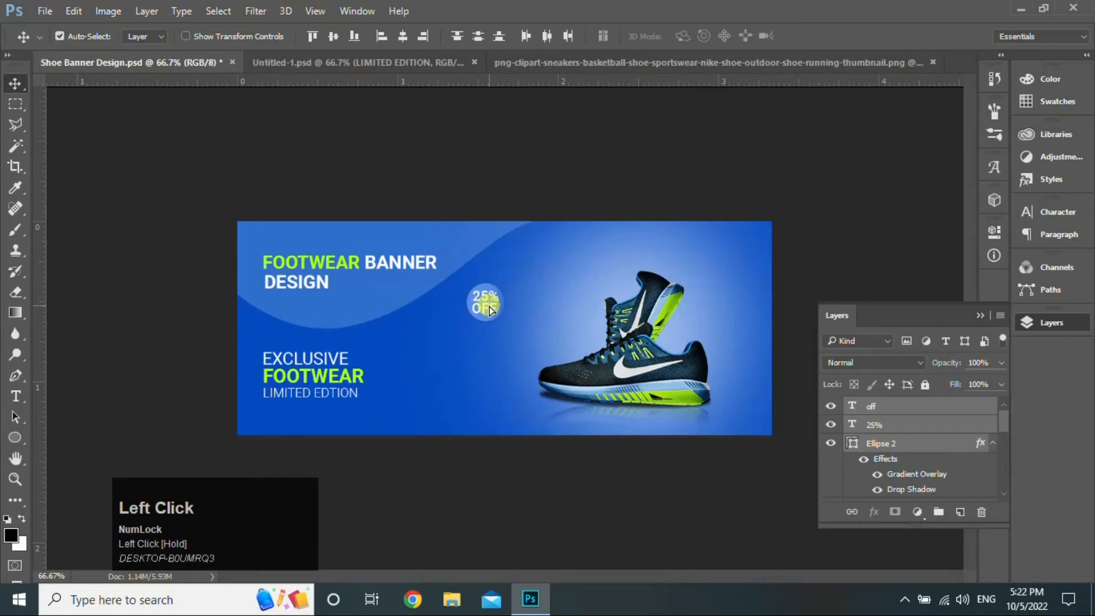
left_click(898, 407)
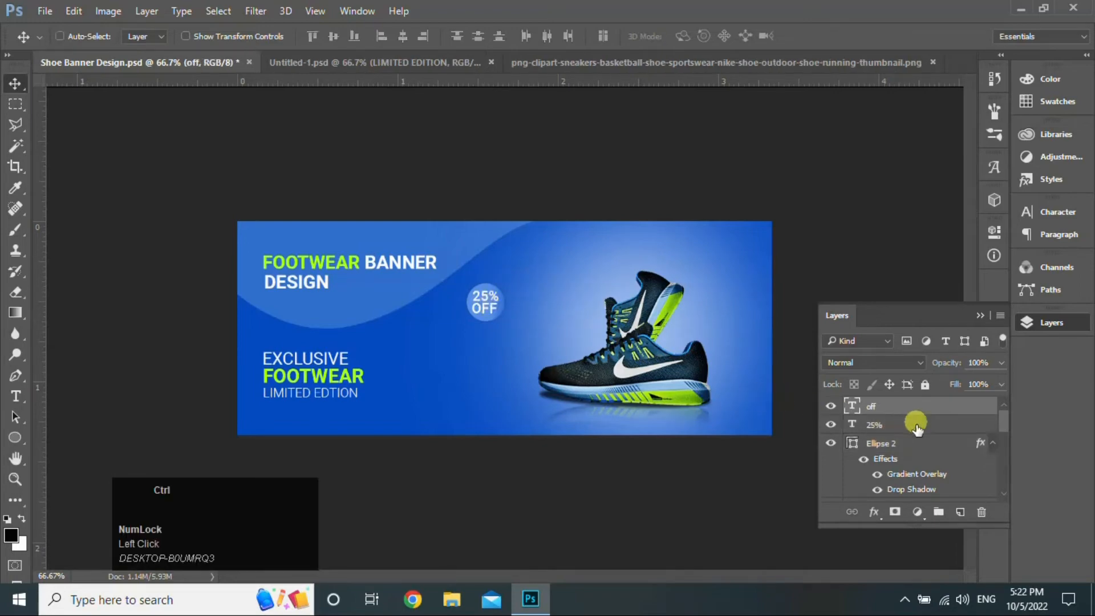
left_click(917, 427, "ctrl")
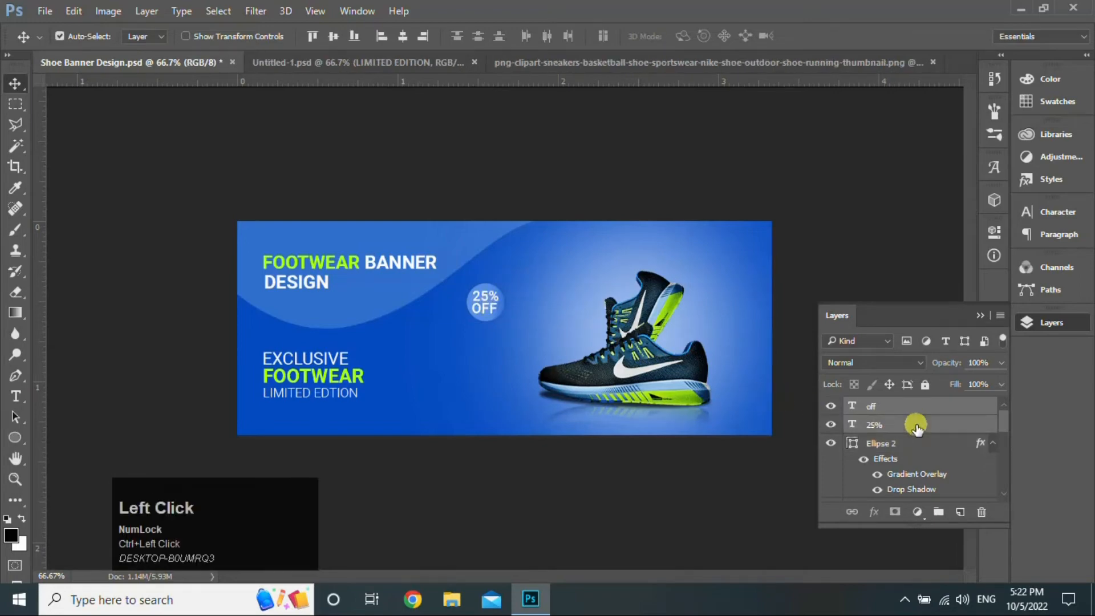
- Draw a black rectangle about 163 by 42 px beside the LIMITED EDTION text and round its corners to 21 px
right_click(12, 439)
left_click(86, 438)
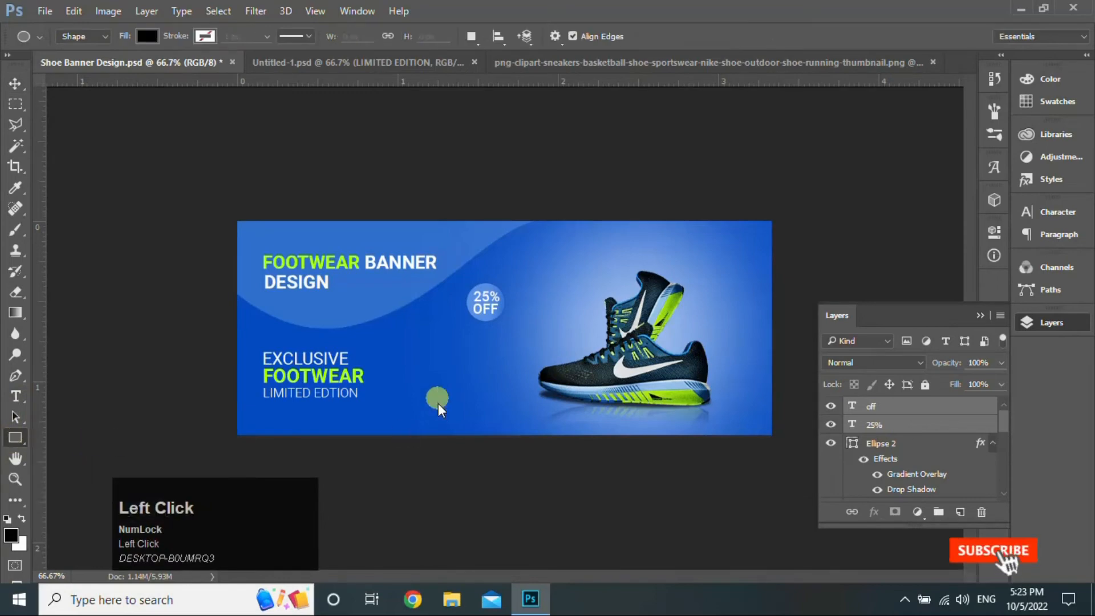
left_click_drag(394, 372, 481, 394)
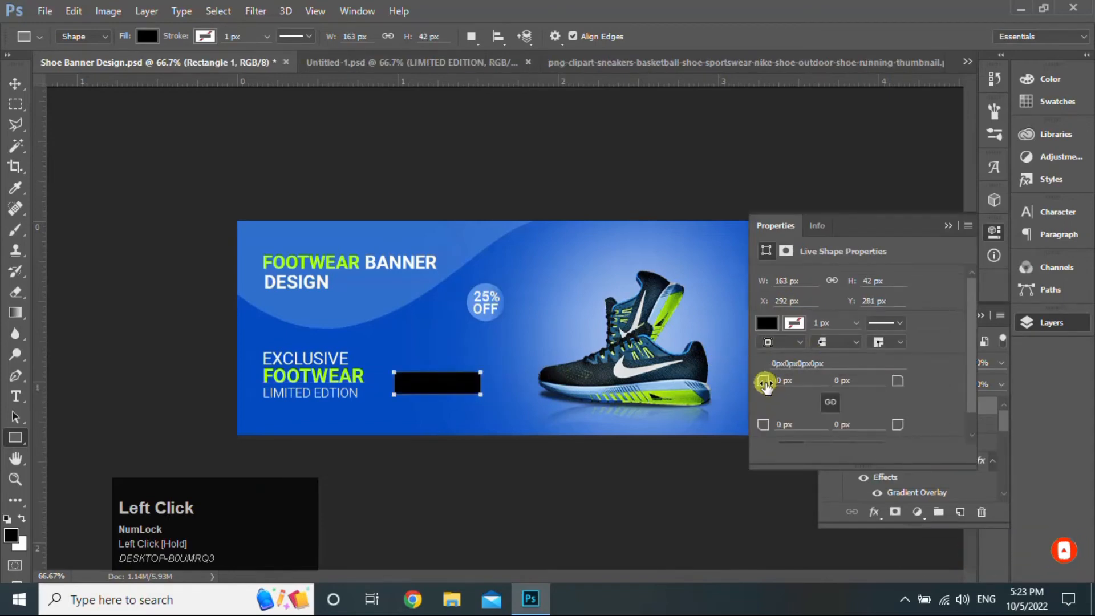
left_click_drag(765, 382, 844, 391)
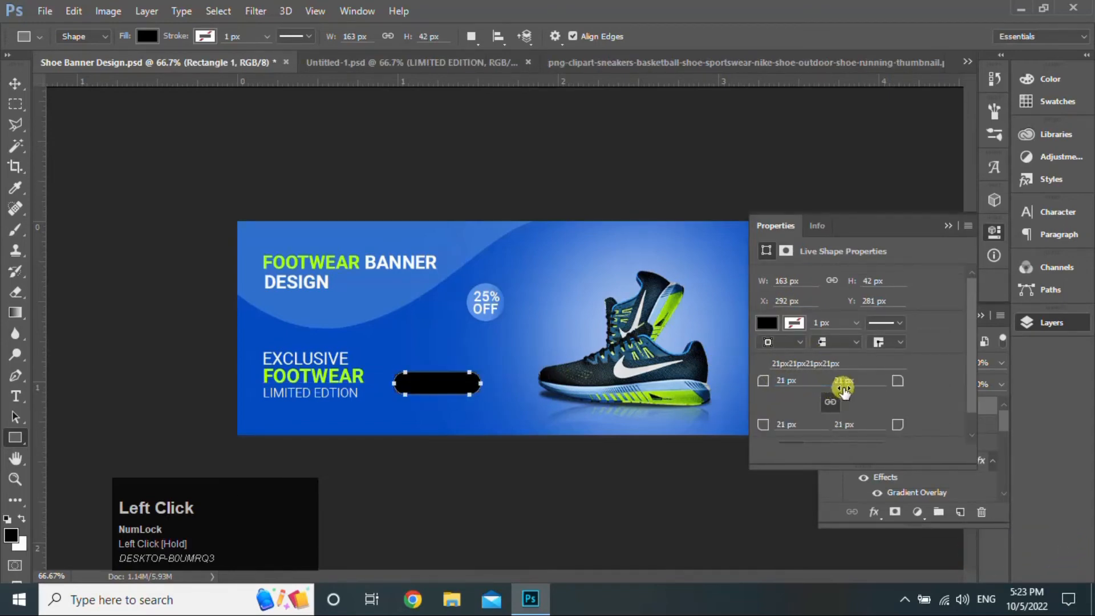
left_click(17, 84)
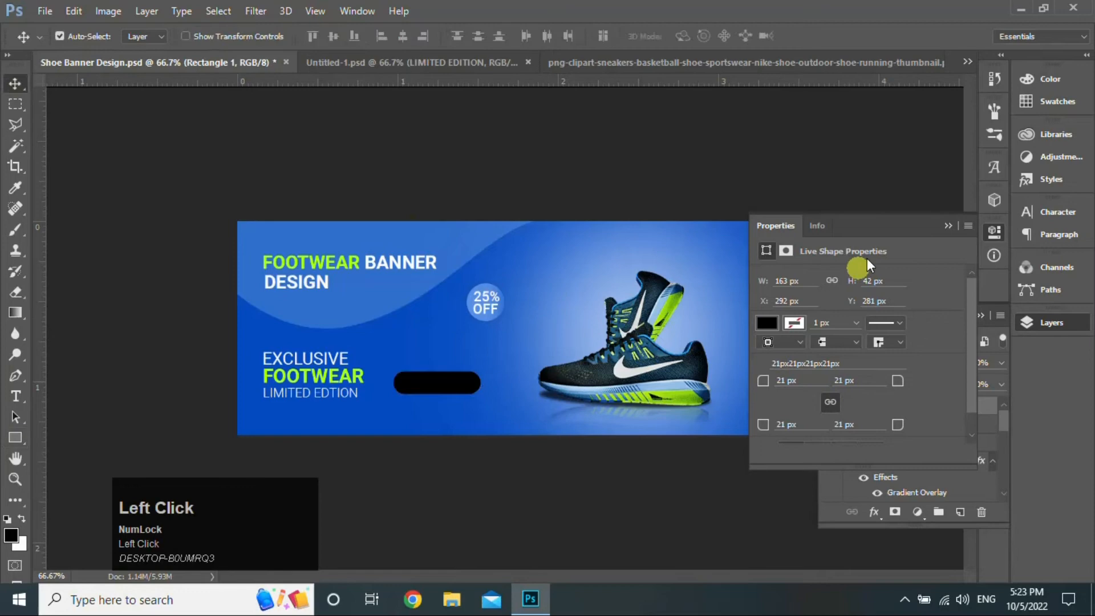
left_click(949, 226)
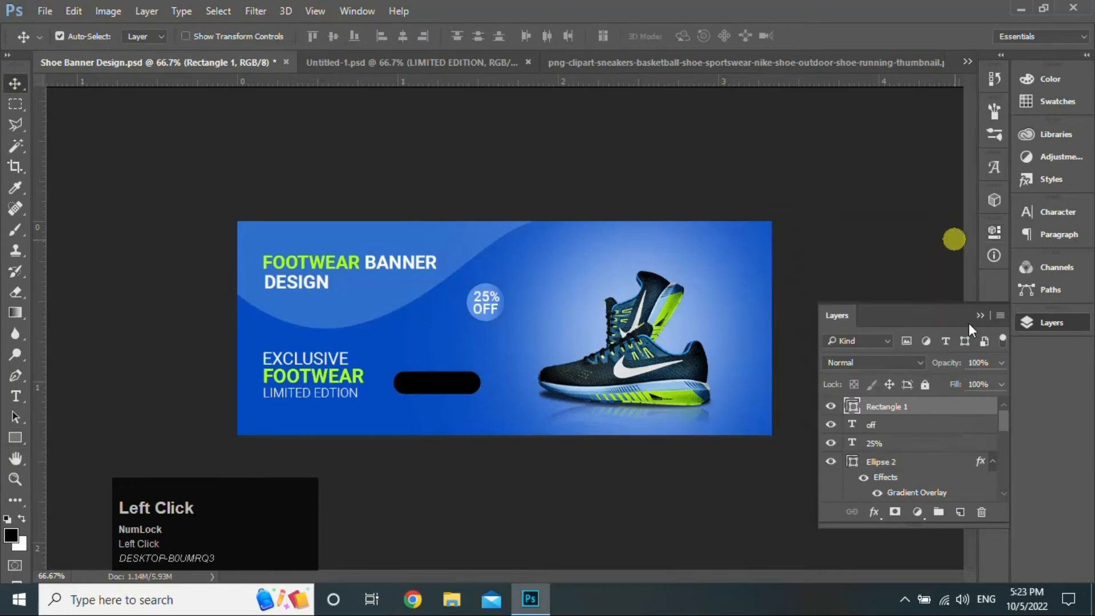
- Copy the badge circle's layer style and paste it onto the rounded rectangle
right_click(934, 476)
left_click(942, 348)
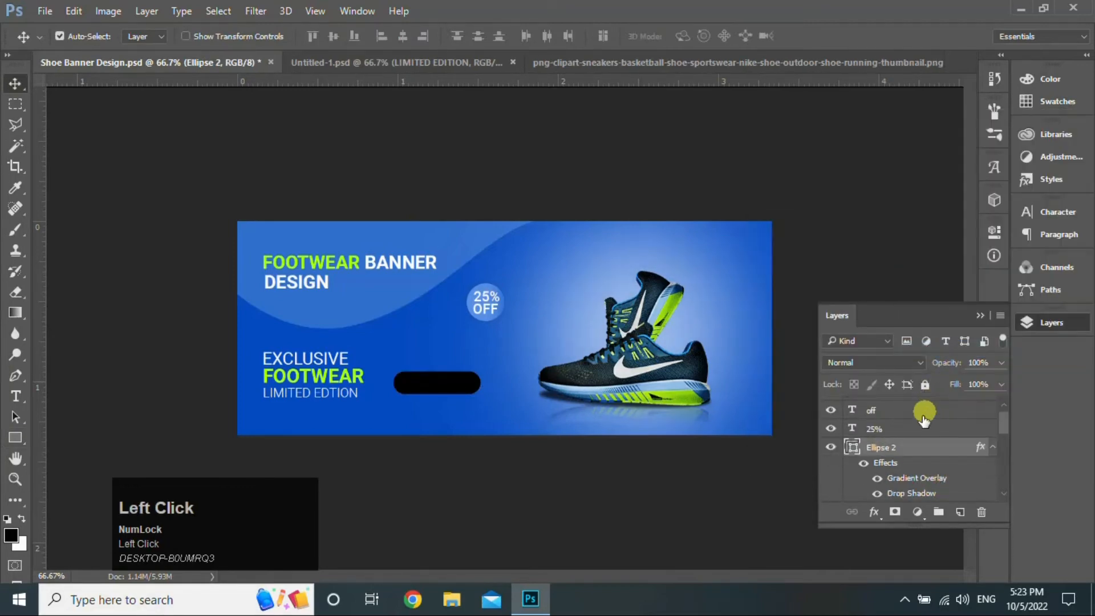
left_click_drag(1002, 433, 1001, 407)
left_click(936, 413)
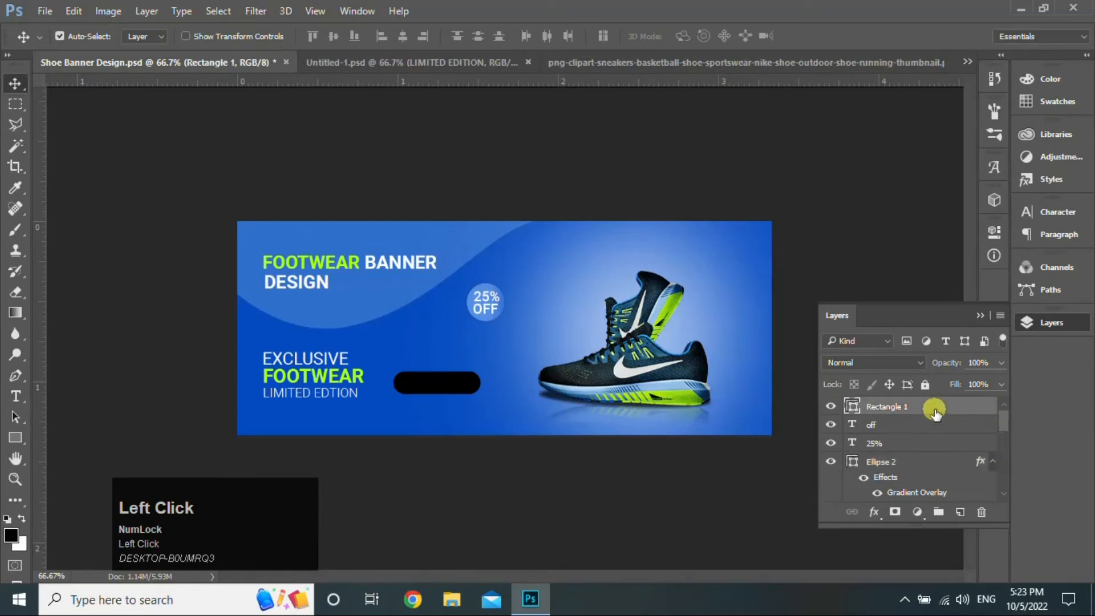
right_click(936, 413)
left_click(717, 439)
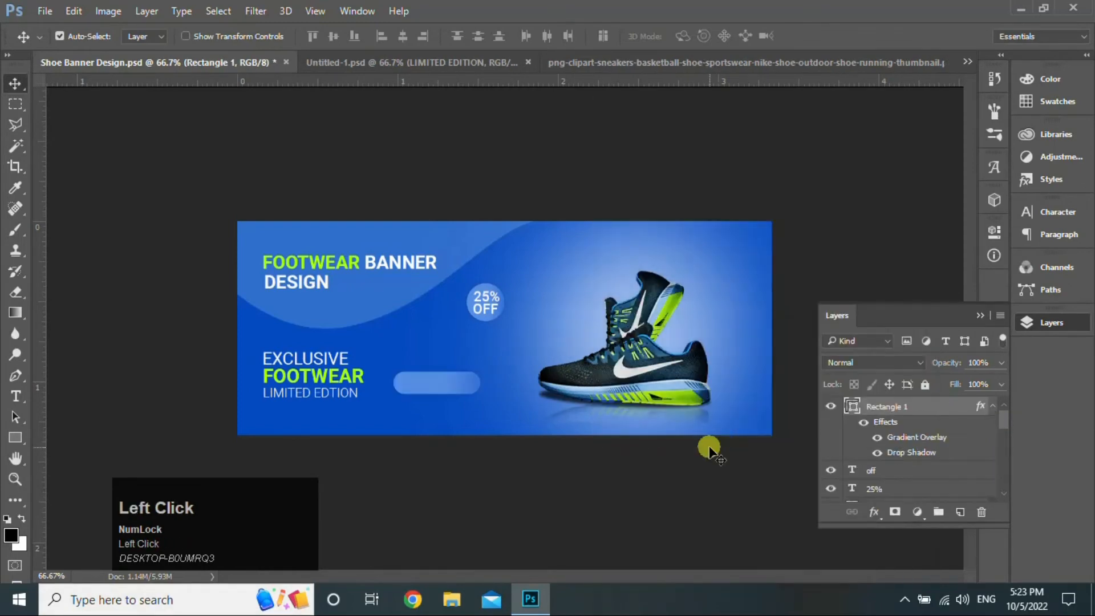
- Set the blend mode of the rounded rectangle's Drop Shadow to Linear Burn
double_click(918, 452)
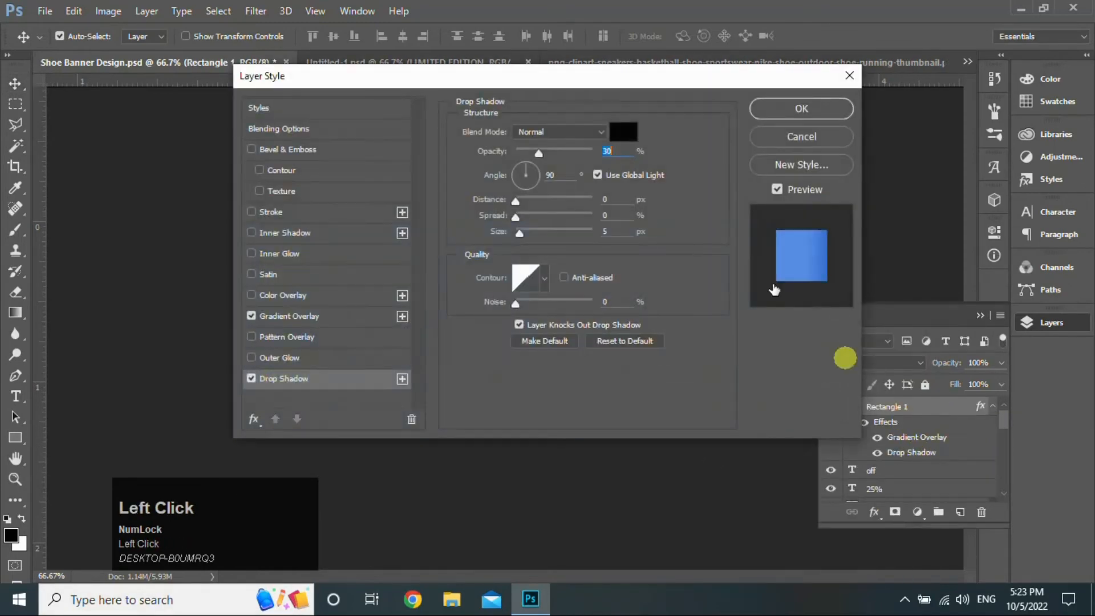
left_click_drag(599, 73, 1028, 122)
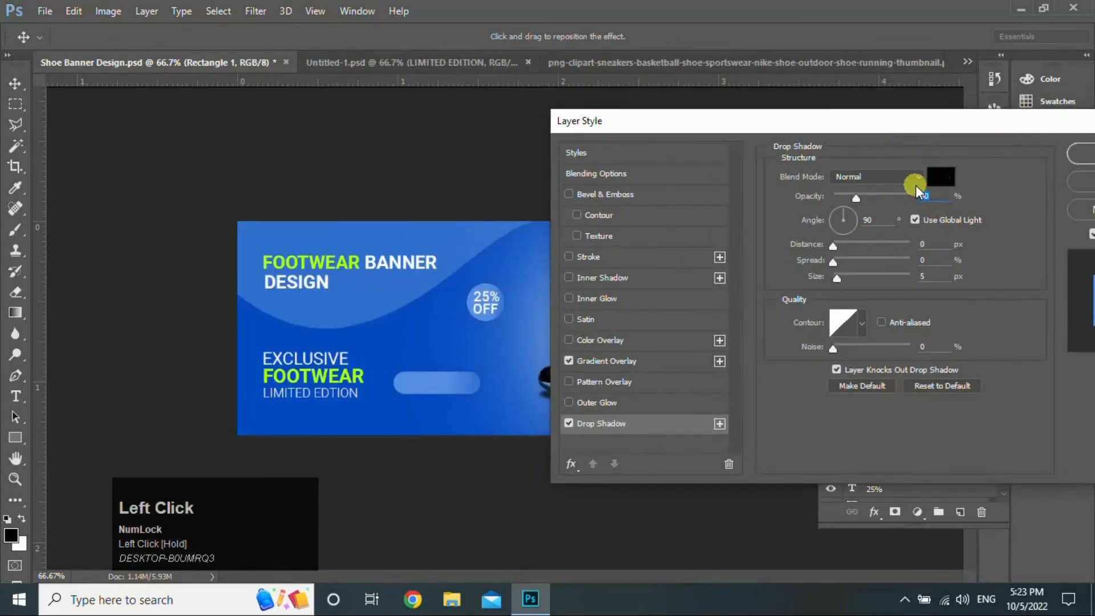
left_click(916, 184)
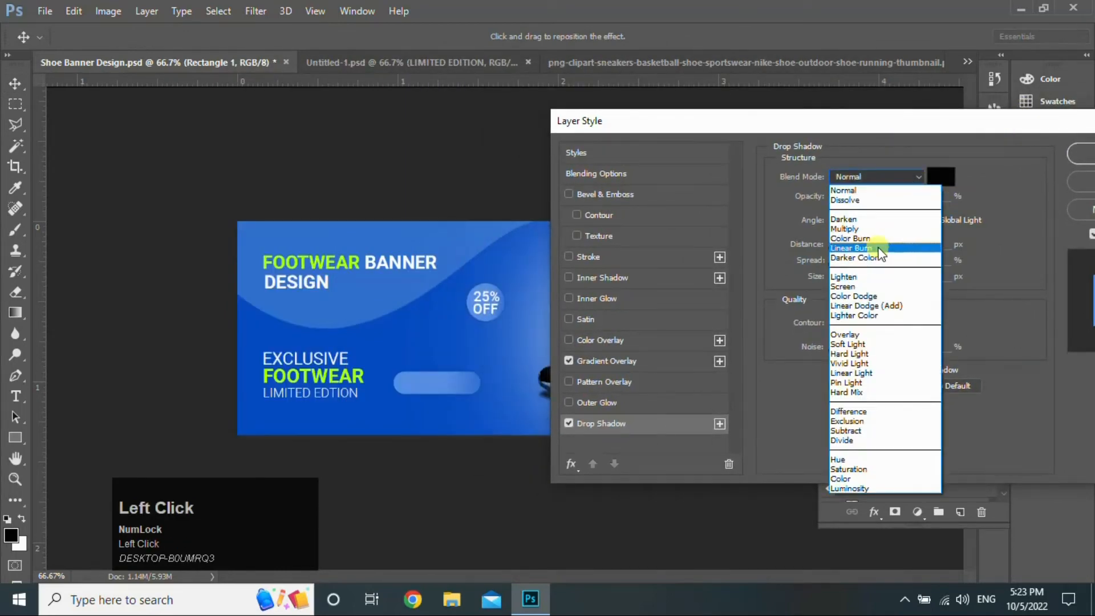
left_click(878, 249)
left_click(1078, 155)
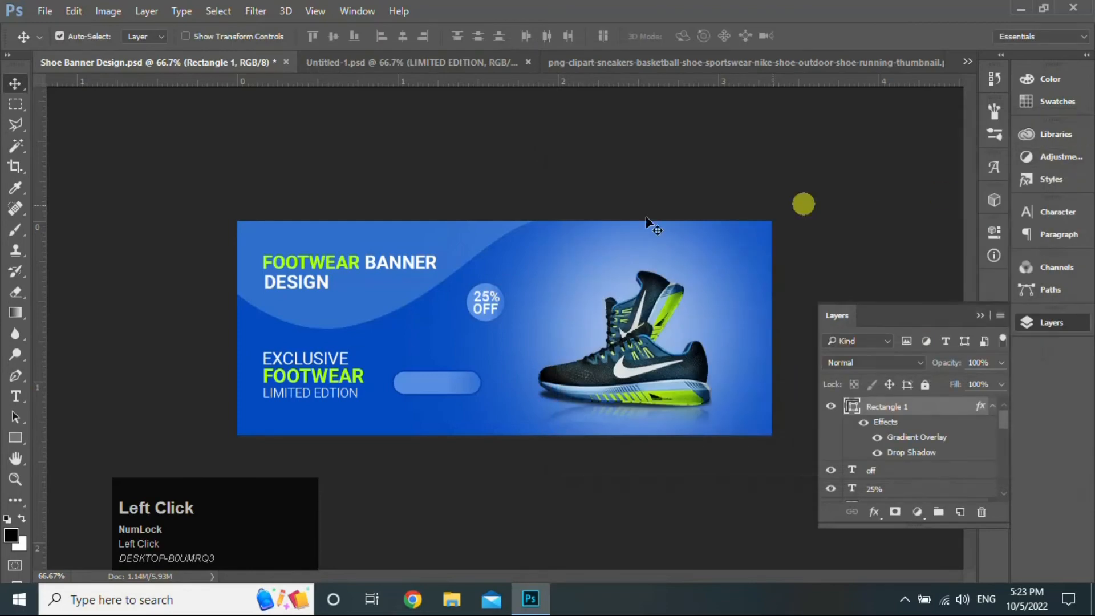
- Duplicate the badge's 25% text below the circle and change the copy's wording to ORDER NOW
left_click(18, 82)
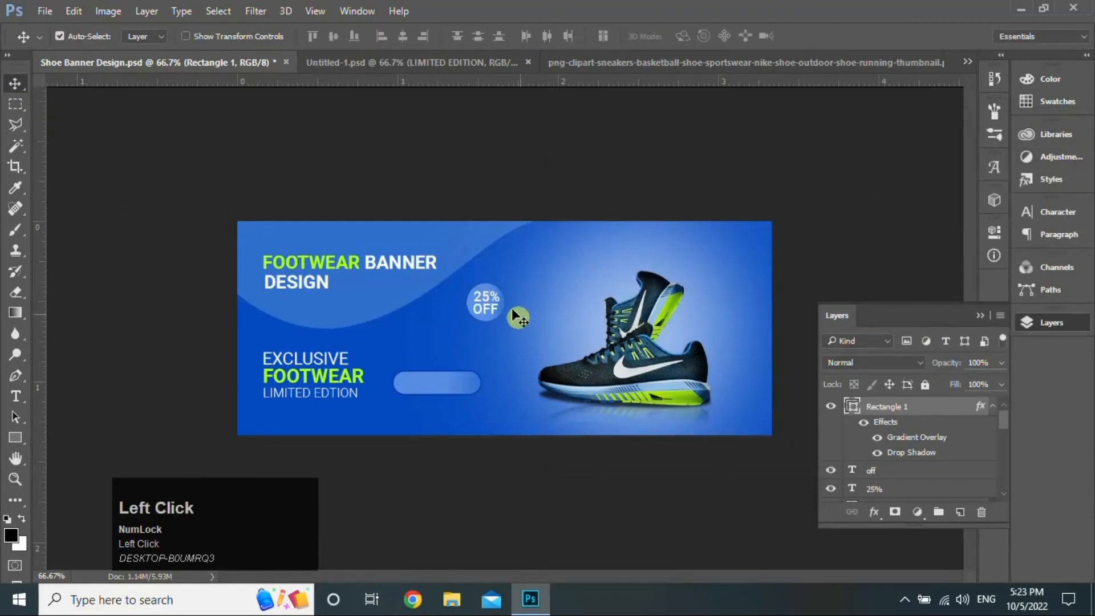
left_click(483, 297)
left_click_drag(482, 296, 479, 347, "alt+shift")
left_click(15, 397)
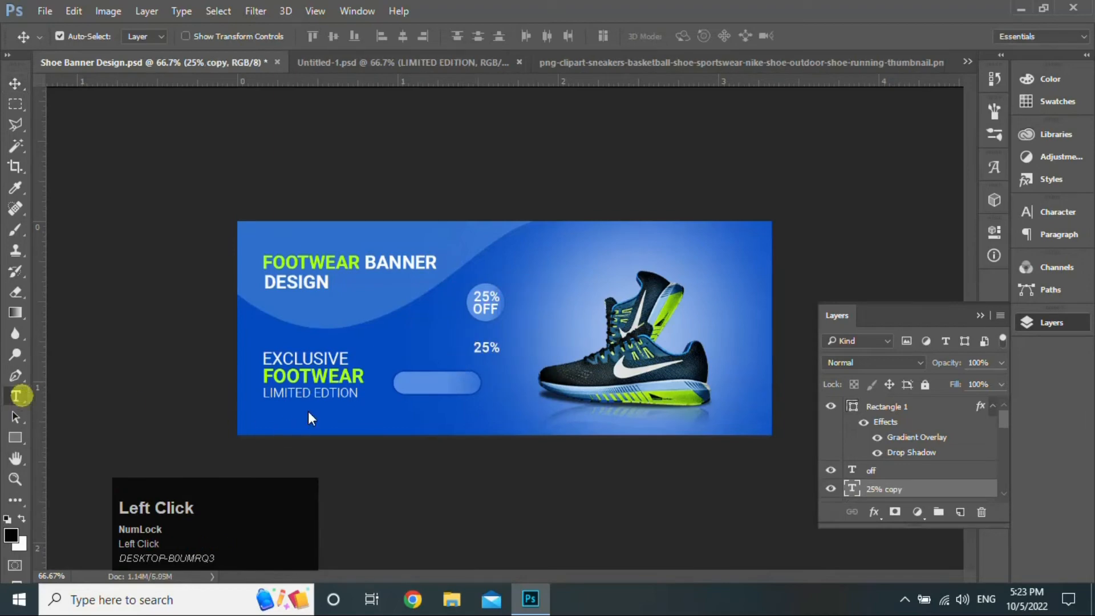
left_click(480, 358)
left_click(489, 351)
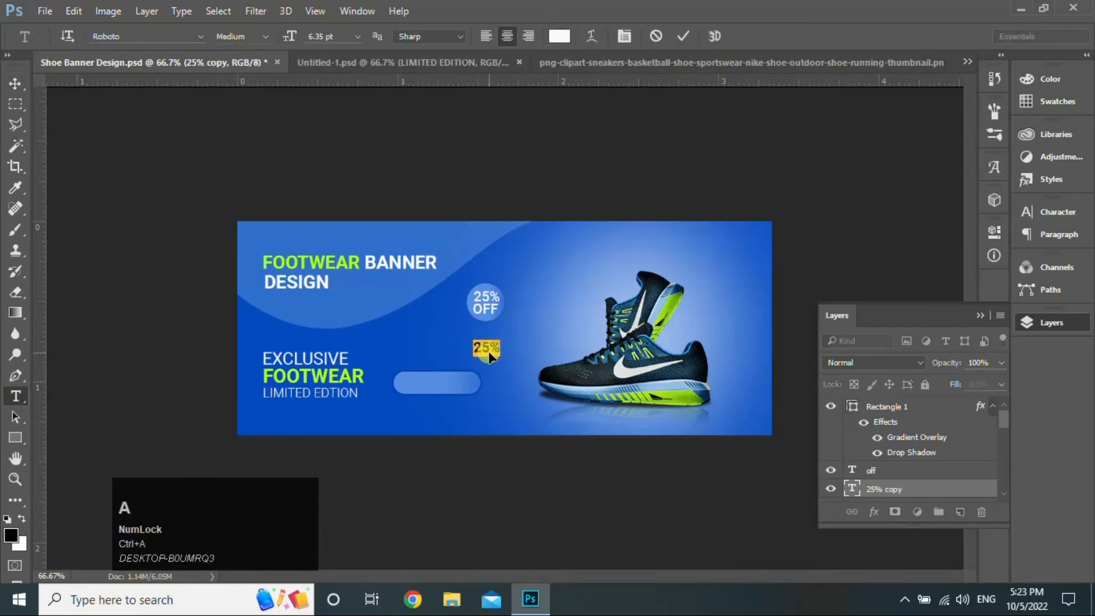
key("Caps_Lock")
type("ORDER")
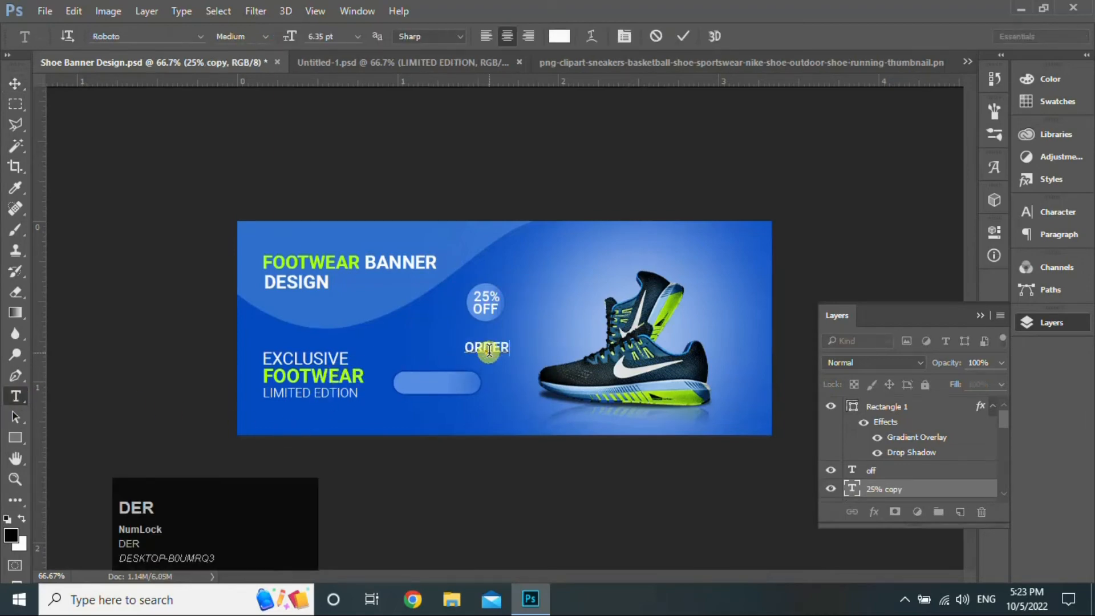
type(" NOW")
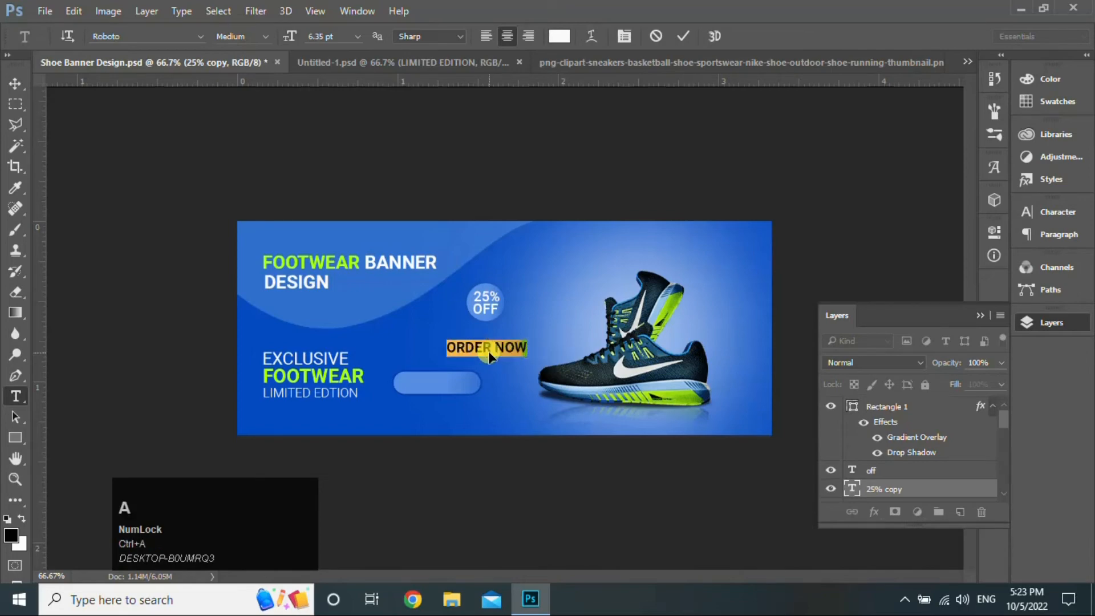
- Turn off All Caps for the ORDER NOW text
left_click(1055, 212)
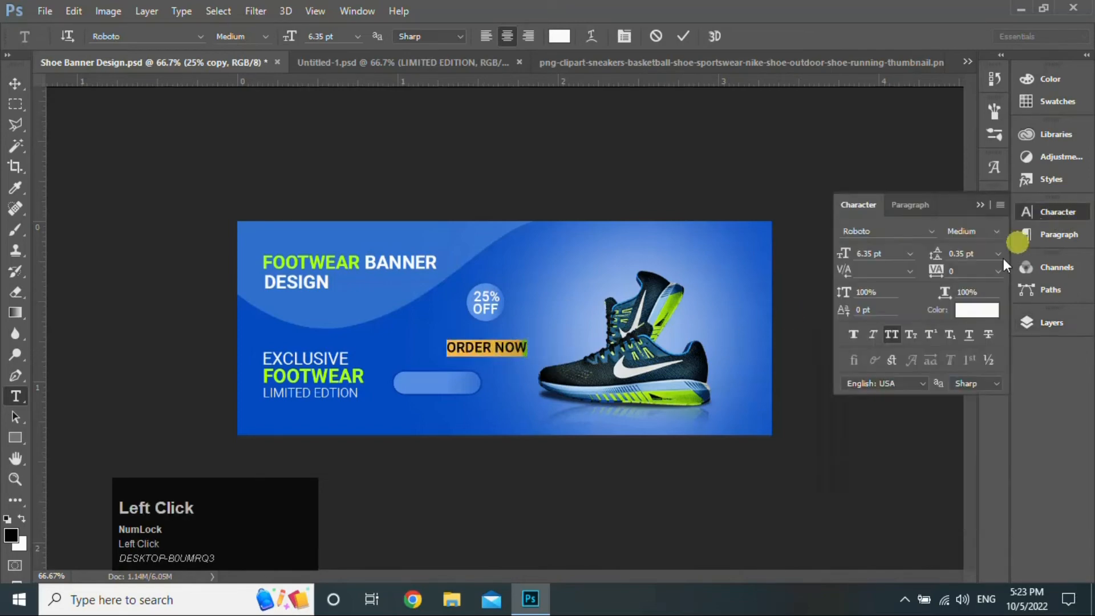
left_click(911, 336)
left_click(978, 218)
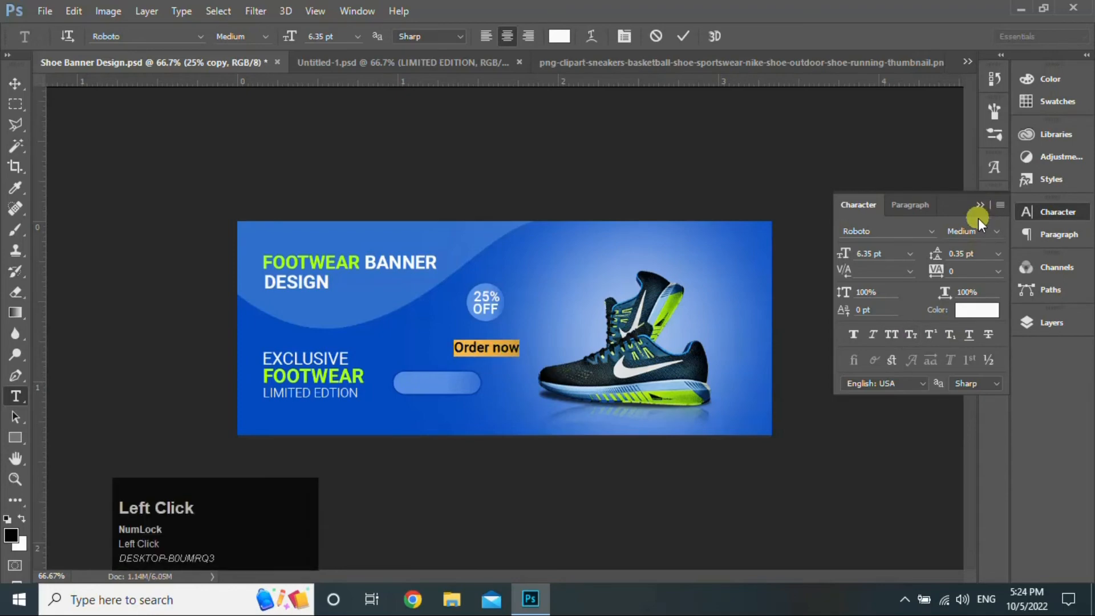
- Capitalize the second word of the button text so it reads Order Now
left_click_drag(500, 353, 492, 350)
key("Caps_Lock")
type("N")
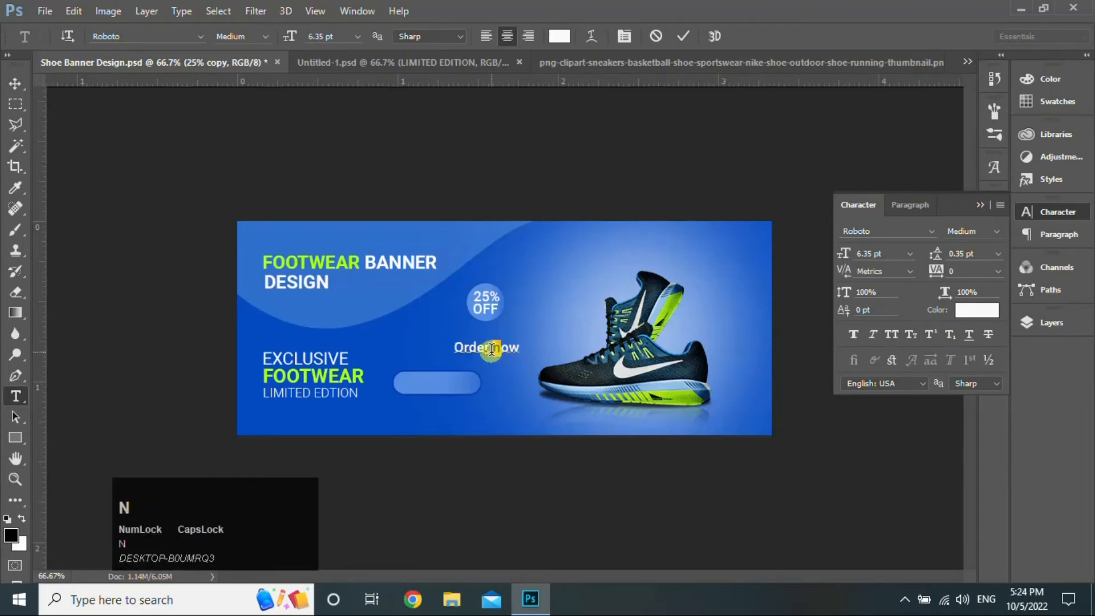
left_click(15, 83)
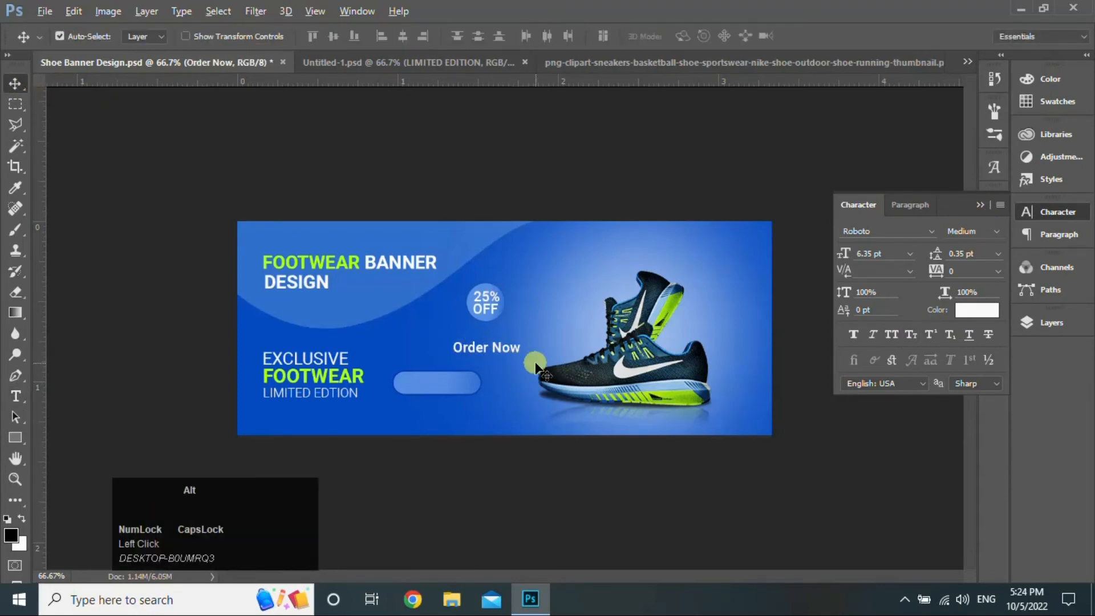
- Place the Order Now text on the rounded rectangle and bring its layer above the rectangle's layer
left_click_drag(505, 346, 446, 390)
left_click(981, 205)
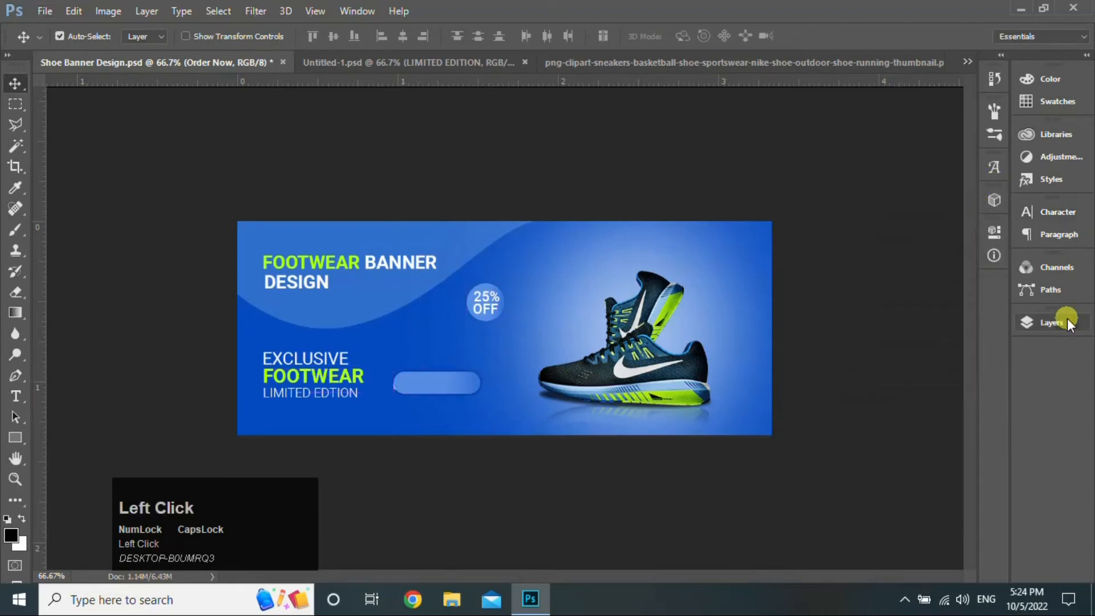
left_click(1030, 323)
left_click_drag(947, 490, 918, 406)
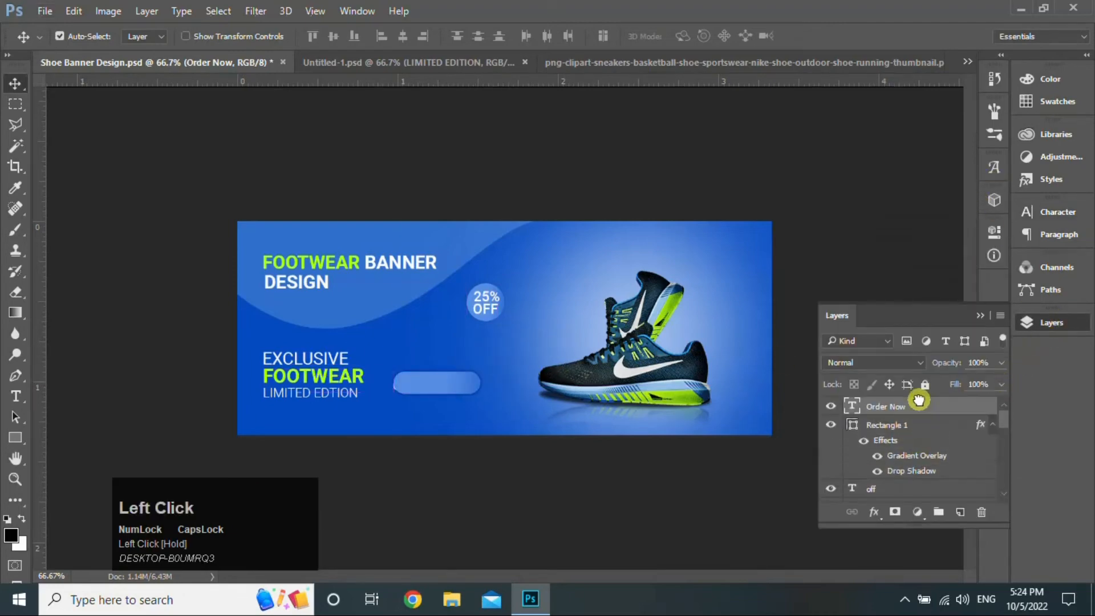
left_click_drag(450, 388, 455, 384)
key("Down")
key("Down")
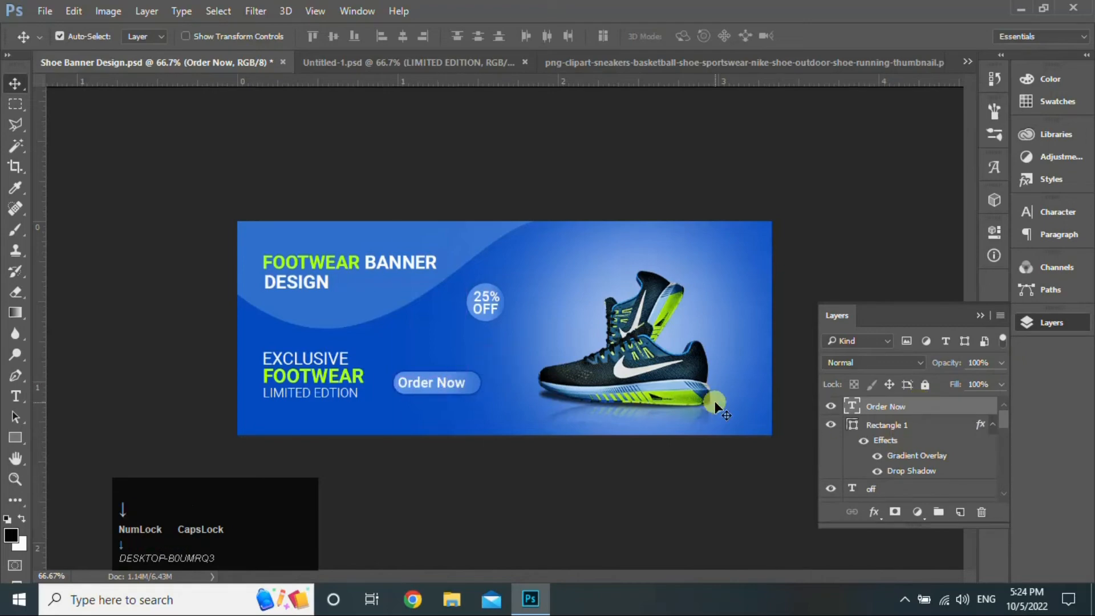
- Widen the rounded rectangle rightward to about 120% of its width and nudge the Order Now text slightly right
left_click(907, 428)
key("ctrl+t")
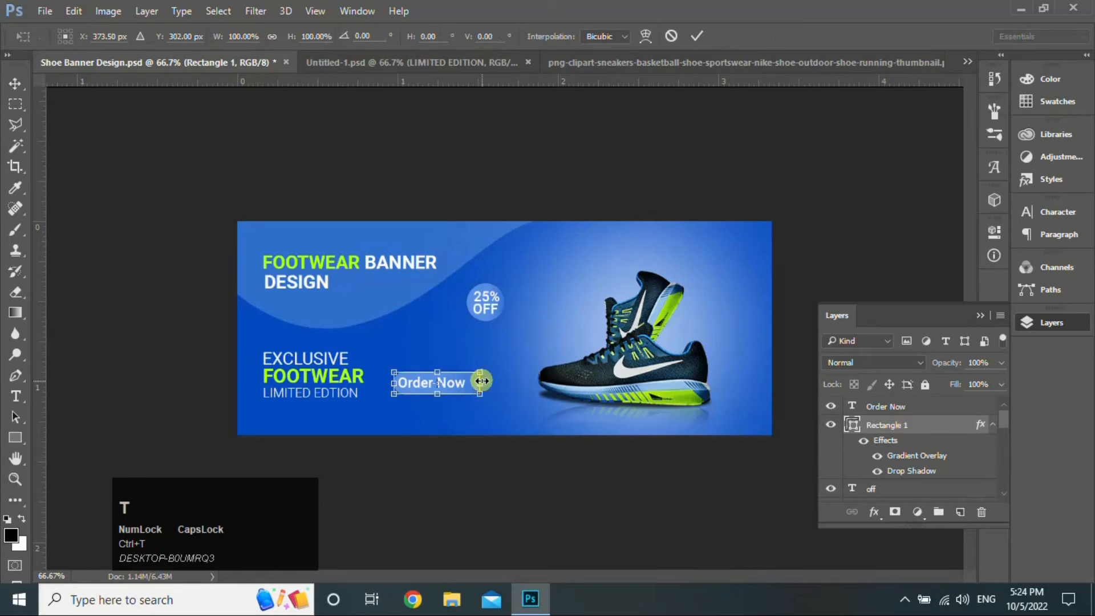
left_click_drag(482, 381, 497, 381)
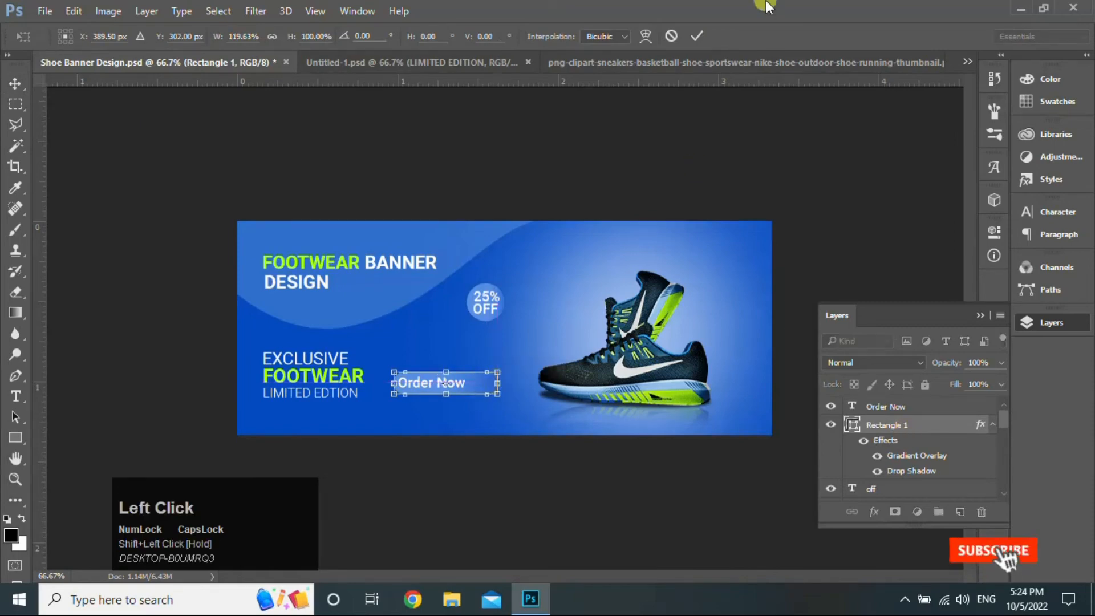
left_click(697, 35)
left_click(918, 406)
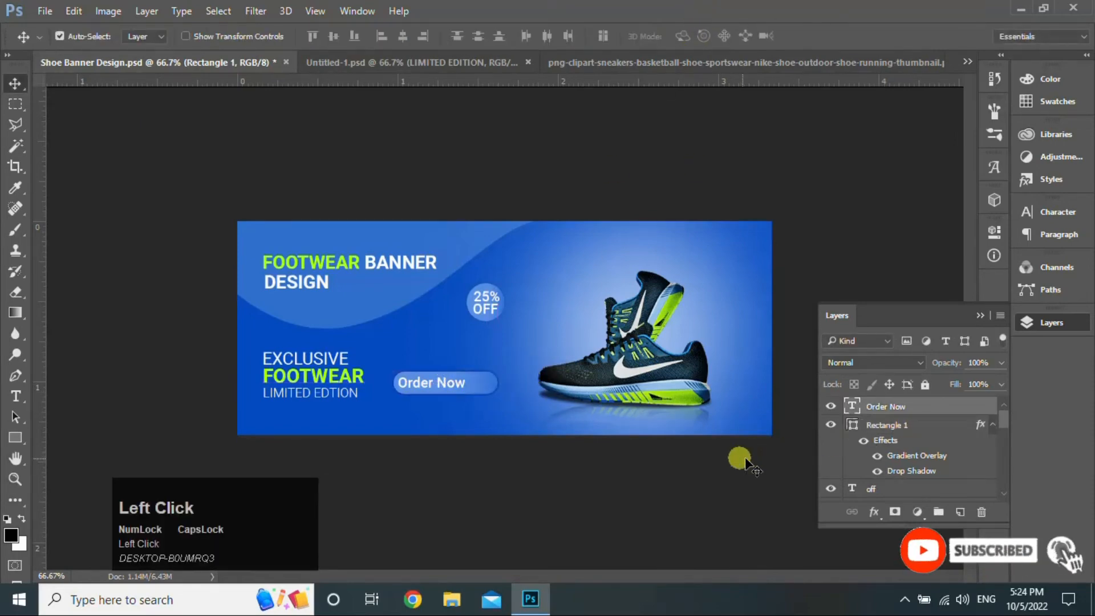
key("Right")
key("Right")
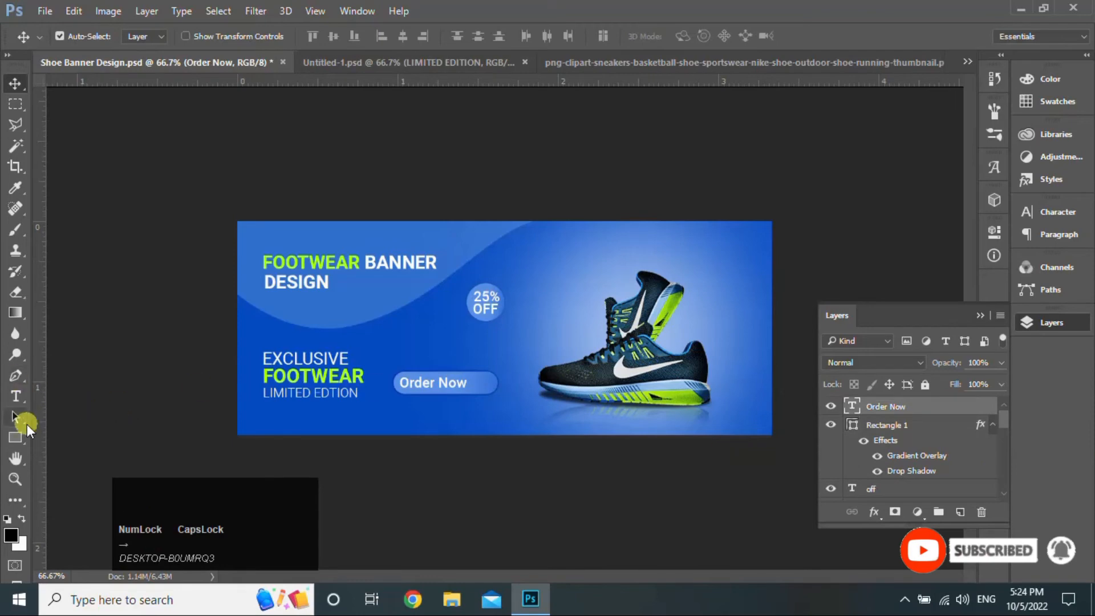
- Draw a right-arrow custom shape about 27 × 19 px beside the Order Now text and fill it white
right_click(19, 437)
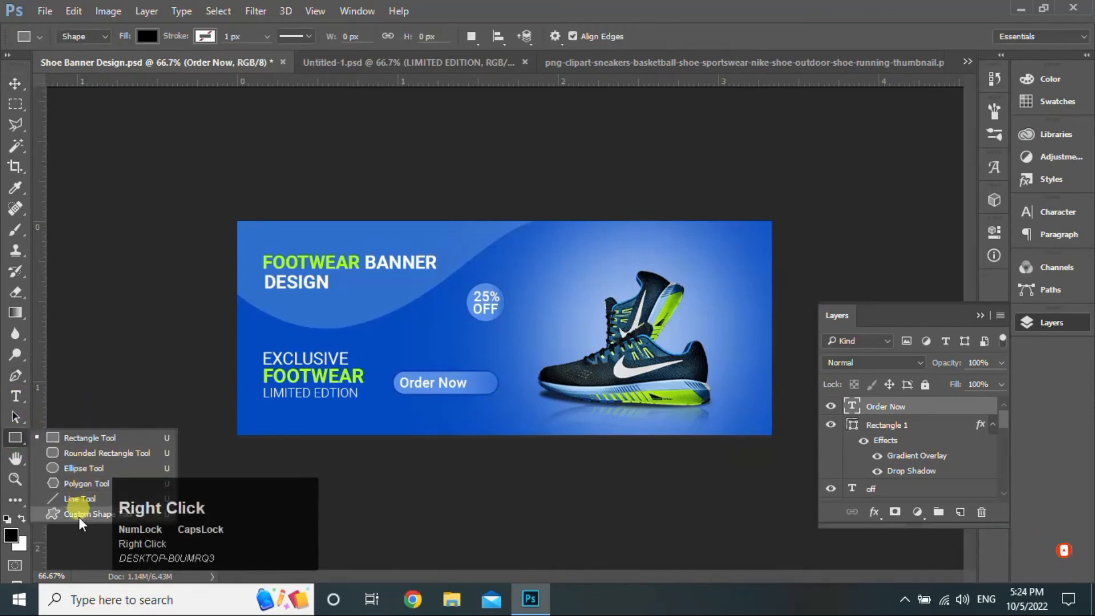
left_click(79, 517)
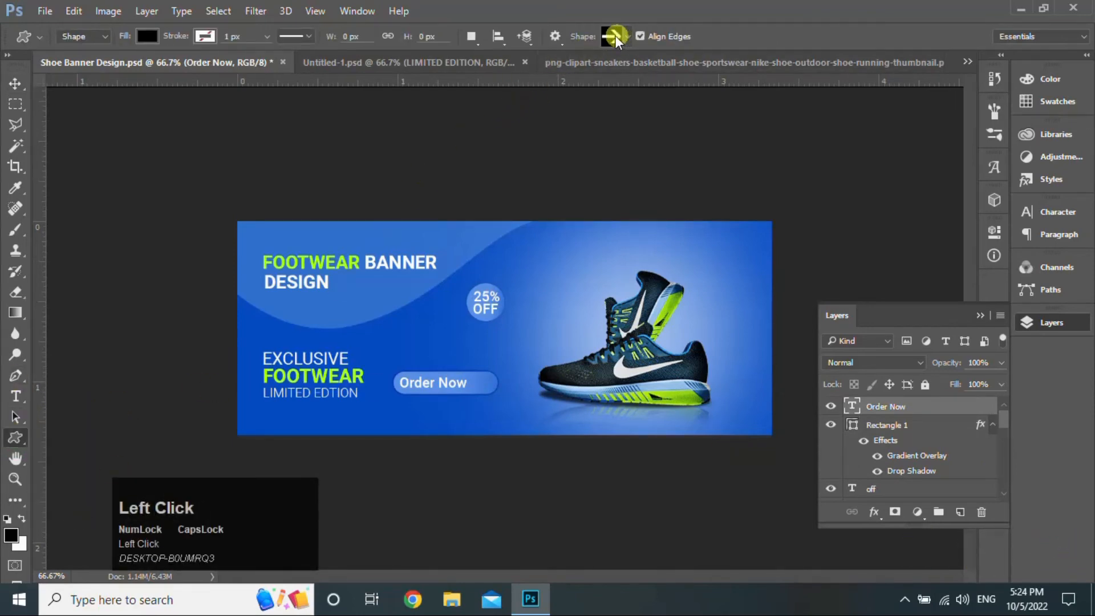
left_click(615, 36)
left_click(627, 34)
left_click(961, 514)
left_click_drag(471, 379, 495, 388)
left_click(147, 36)
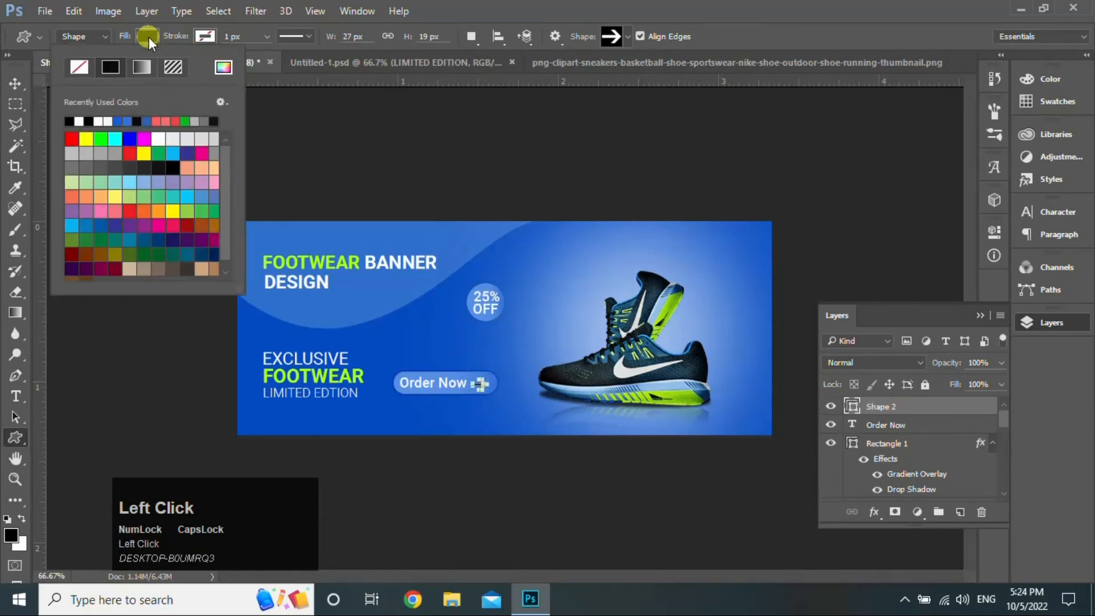
left_click(14, 83)
- Move the arrow, Order Now text and rounded rectangle together slightly upward and scale them to about 88%
left_click(918, 406)
left_click(924, 425, "ctrl")
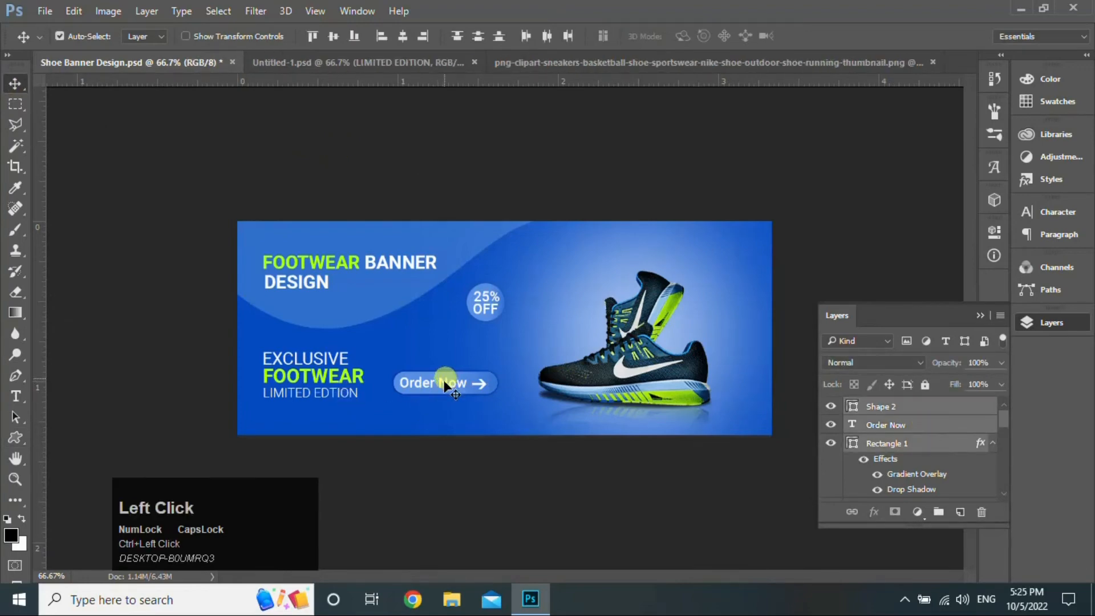
left_click_drag(443, 383, 442, 376)
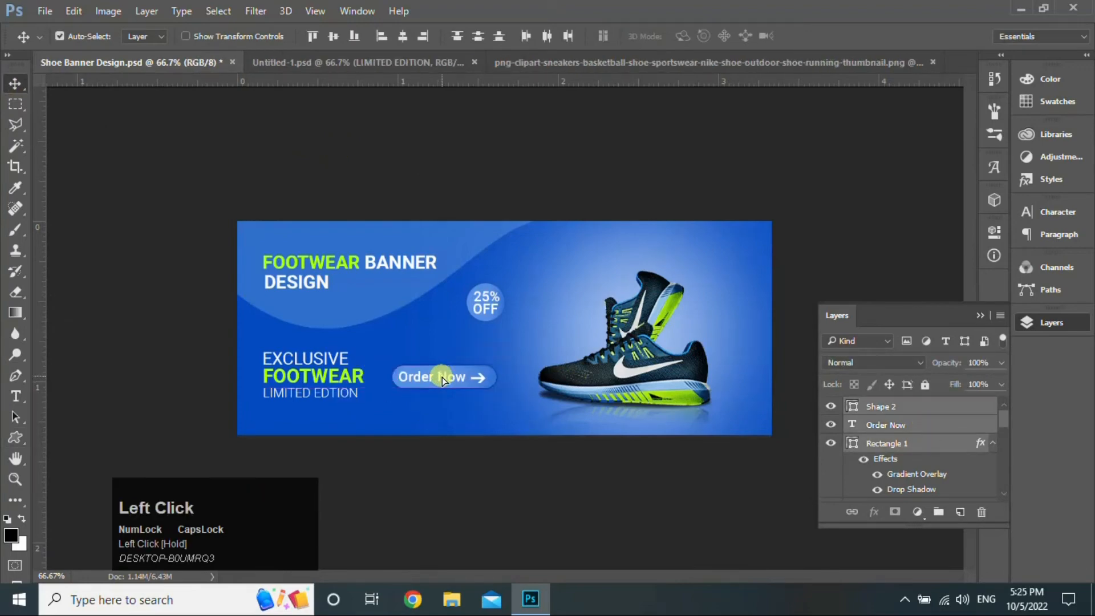
key("ctrl+t")
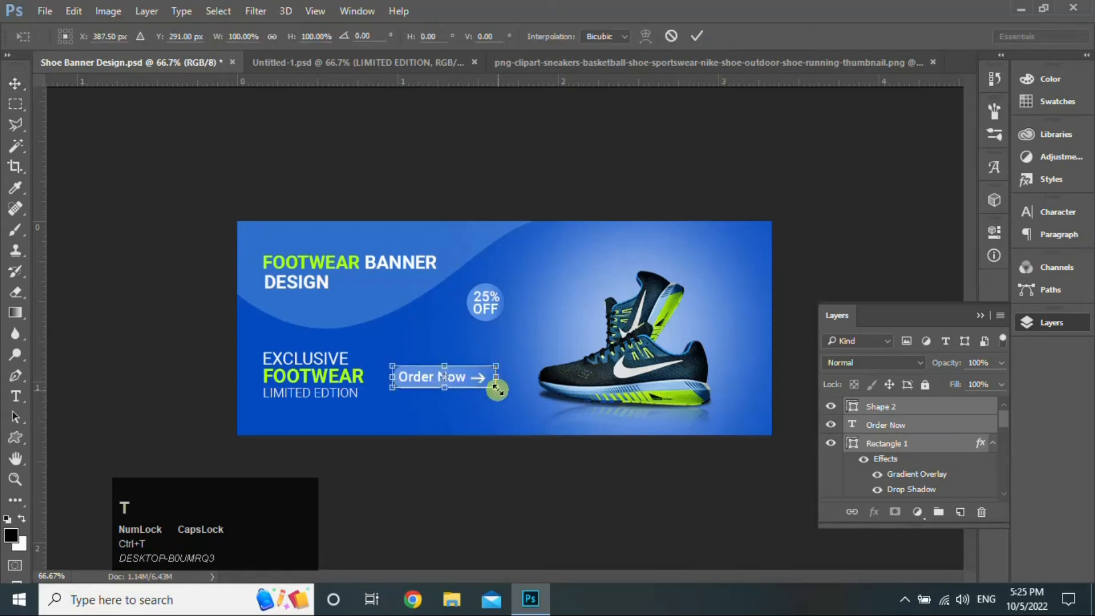
left_click_drag(497, 389, 485, 389)
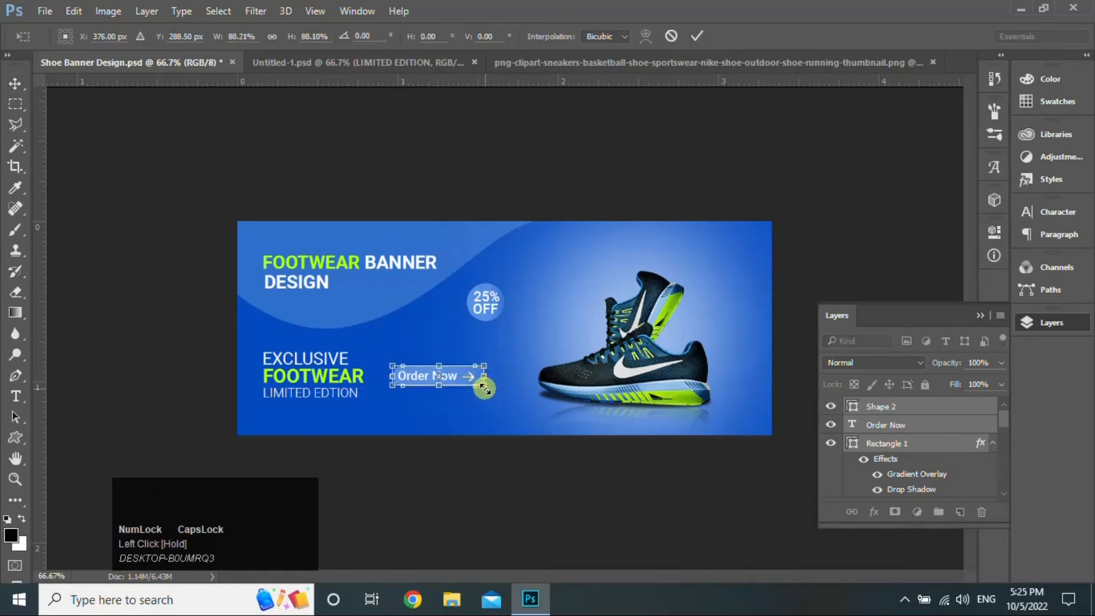
key("Return")
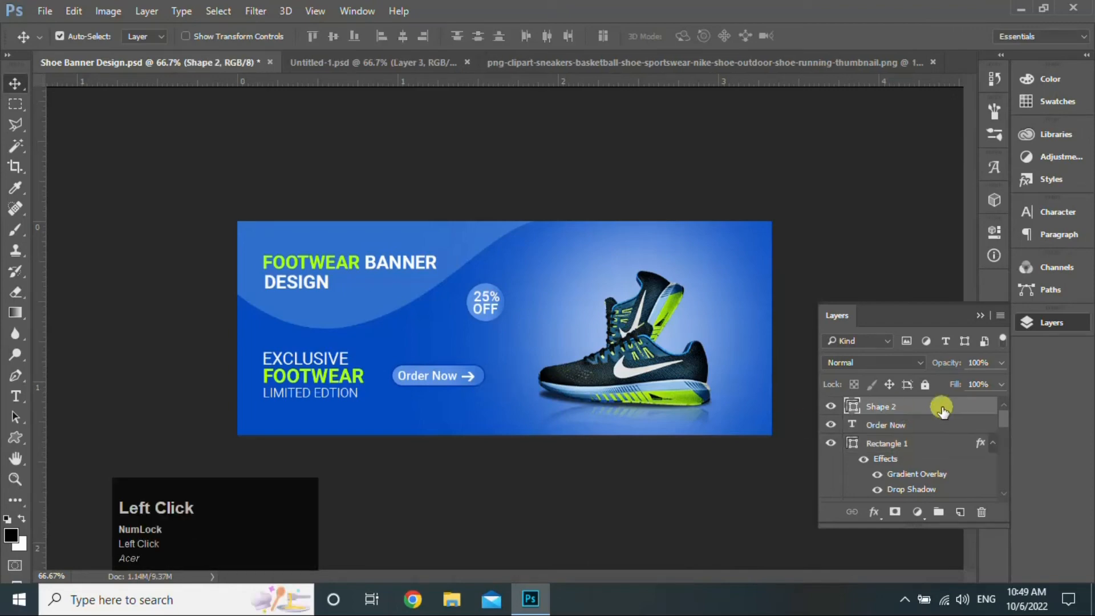
- Rotate the rear sneaker about 6.3° clockwise and move it slightly up and to the right
left_click(650, 307, "ctrl")
key("ctrl+t")
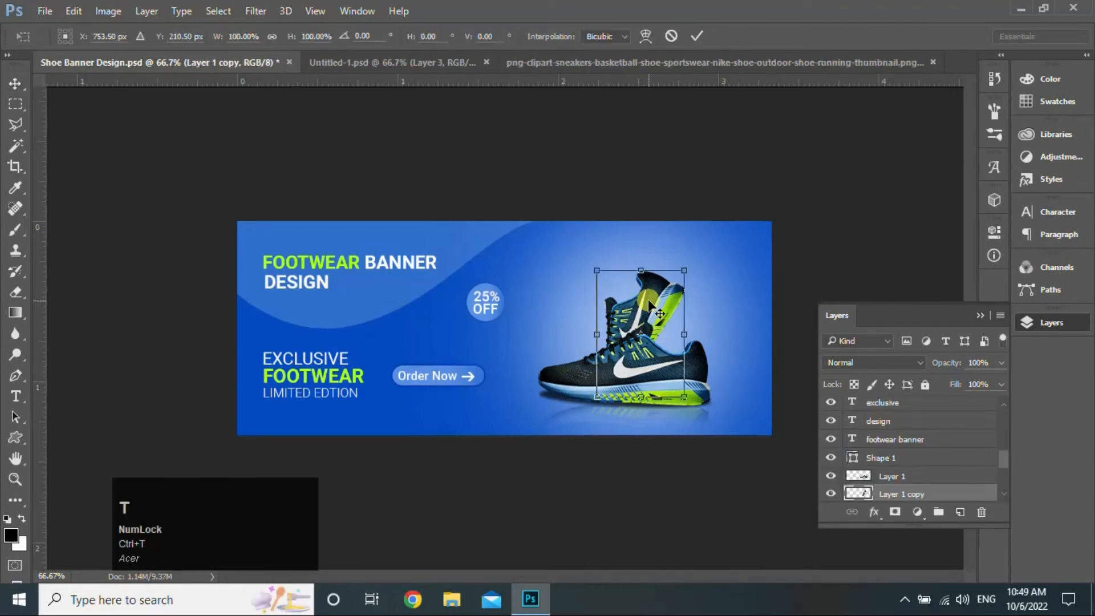
left_click_drag(697, 261, 704, 268)
left_click_drag(652, 323, 656, 299)
key("Up")
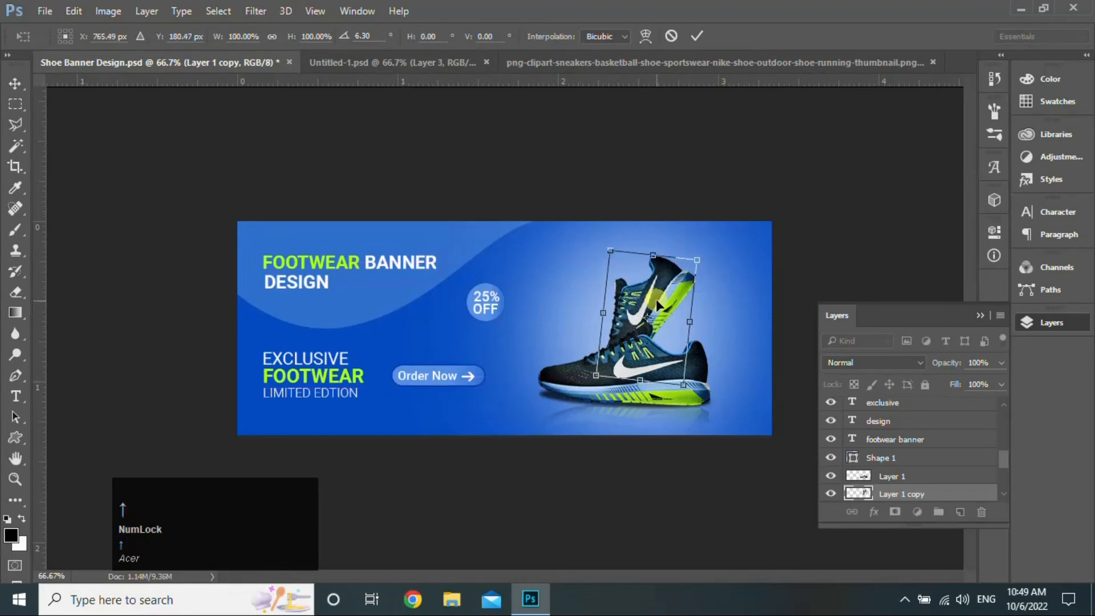
key("Right")
left_click(700, 35)
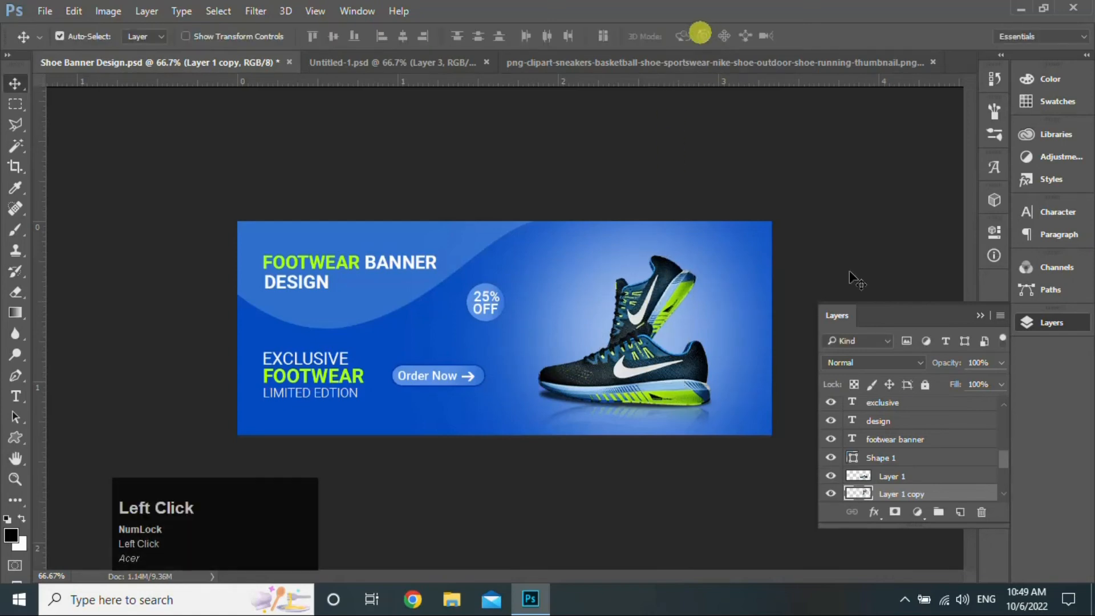
- Add a new layer above the Ellipse 1 layer and brush a soft black shadow along the rear sneaker's sole
left_click_drag(1005, 460, 1004, 473)
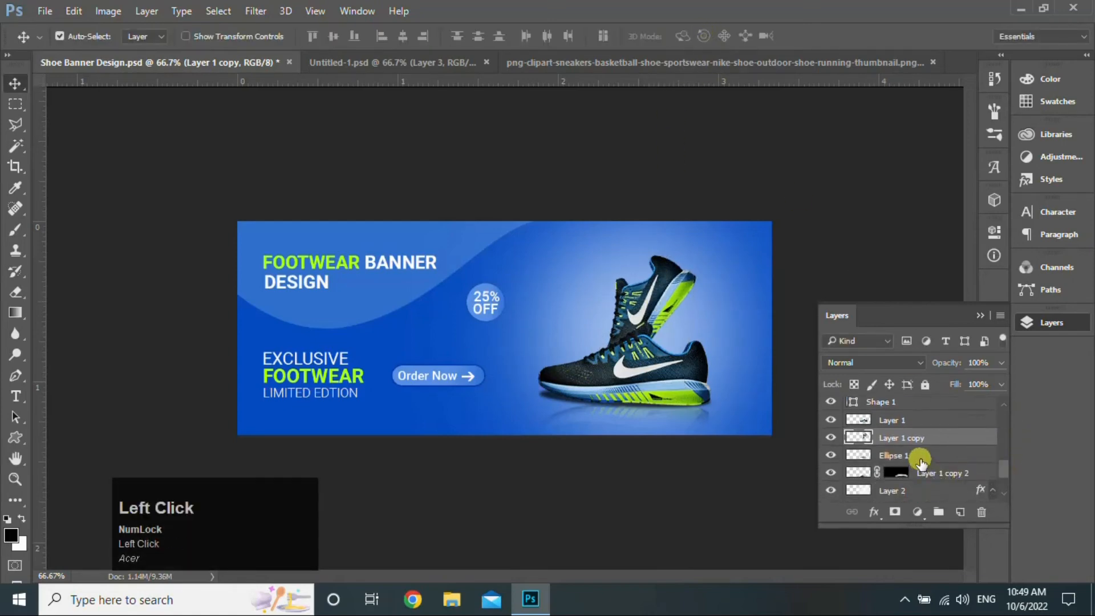
left_click(918, 458)
left_click(960, 513)
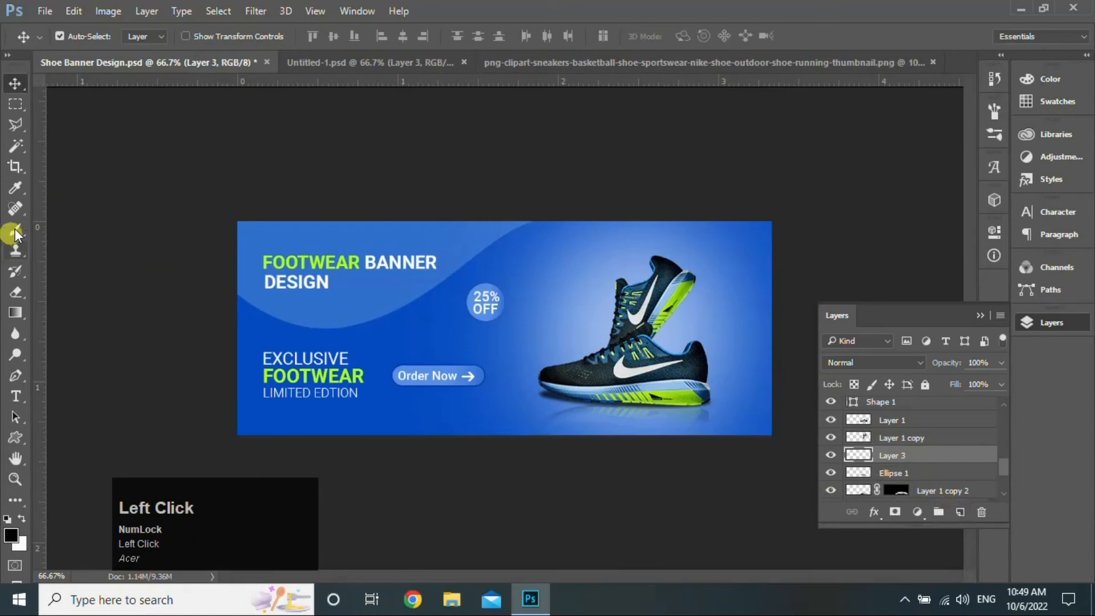
left_click(15, 230)
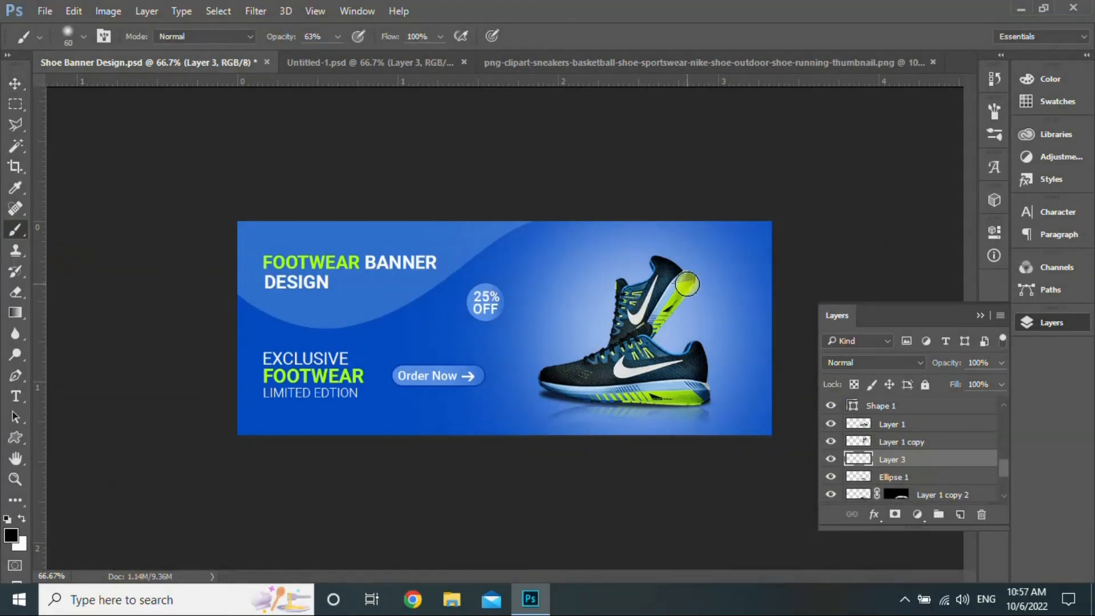
left_click_drag(687, 284, 650, 339)
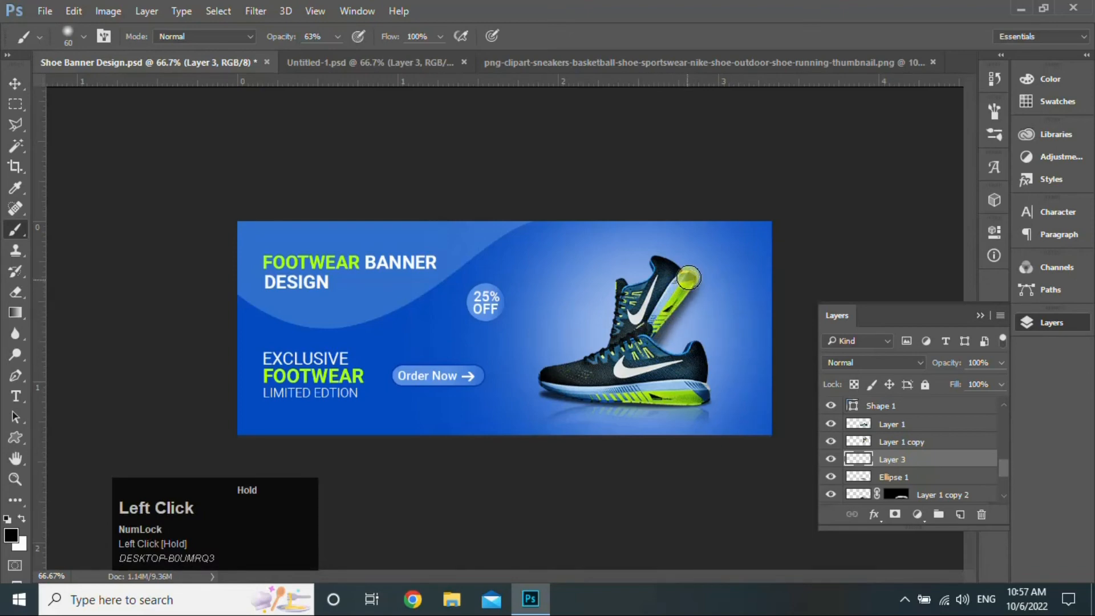
left_click_drag(688, 278, 656, 310)
- Rotate the painted shadow to about -27.4° and move it to the right of the rear sneaker
left_click(16, 84)
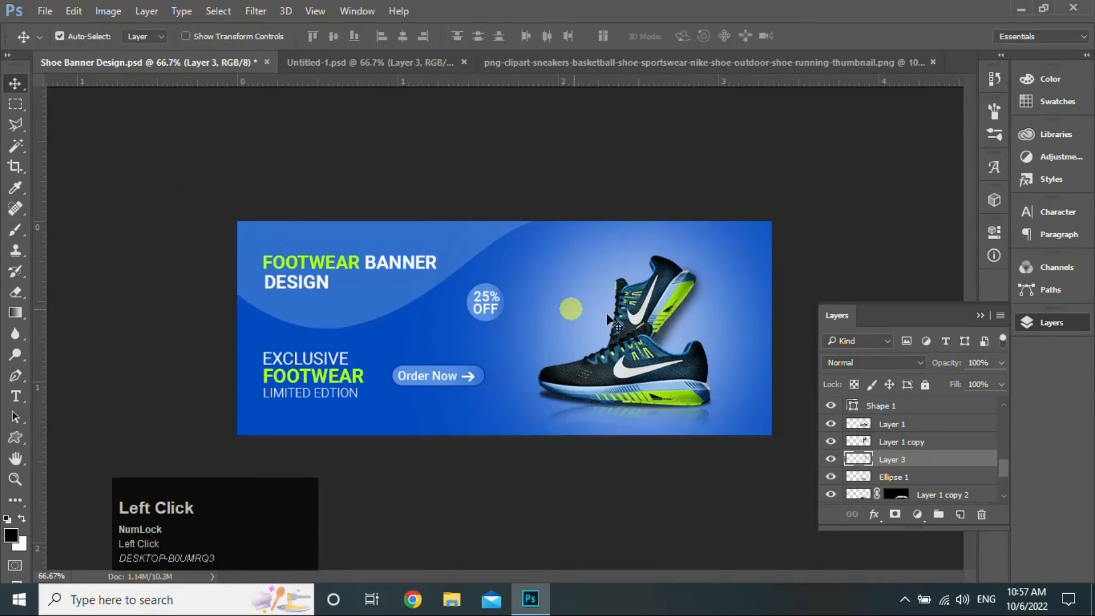
key("ctrl+t")
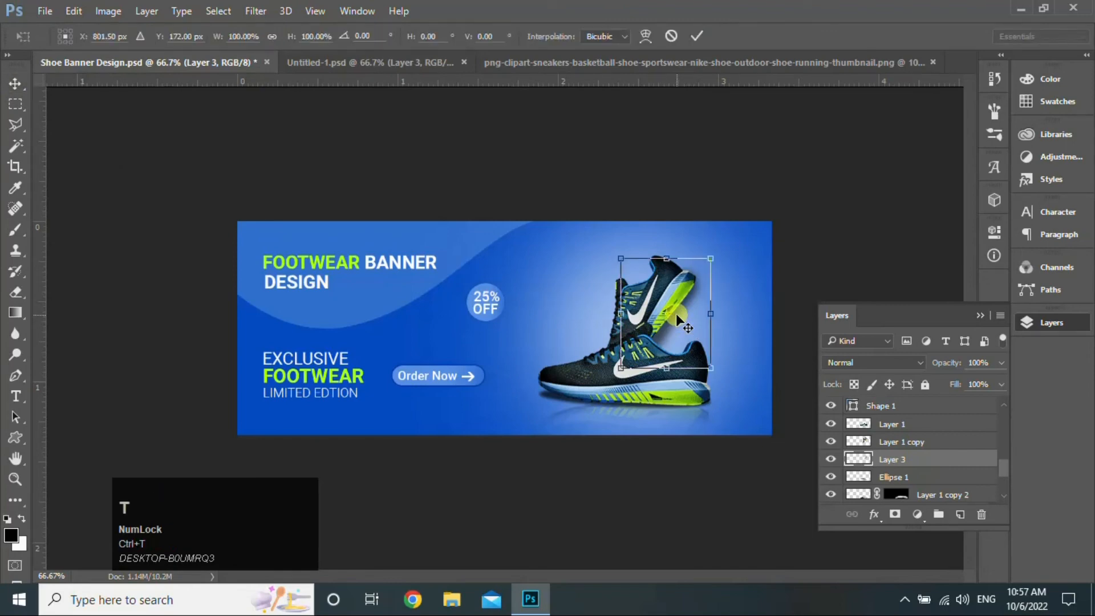
left_click_drag(731, 248, 691, 236)
left_click_drag(693, 323, 709, 331)
key("Up")
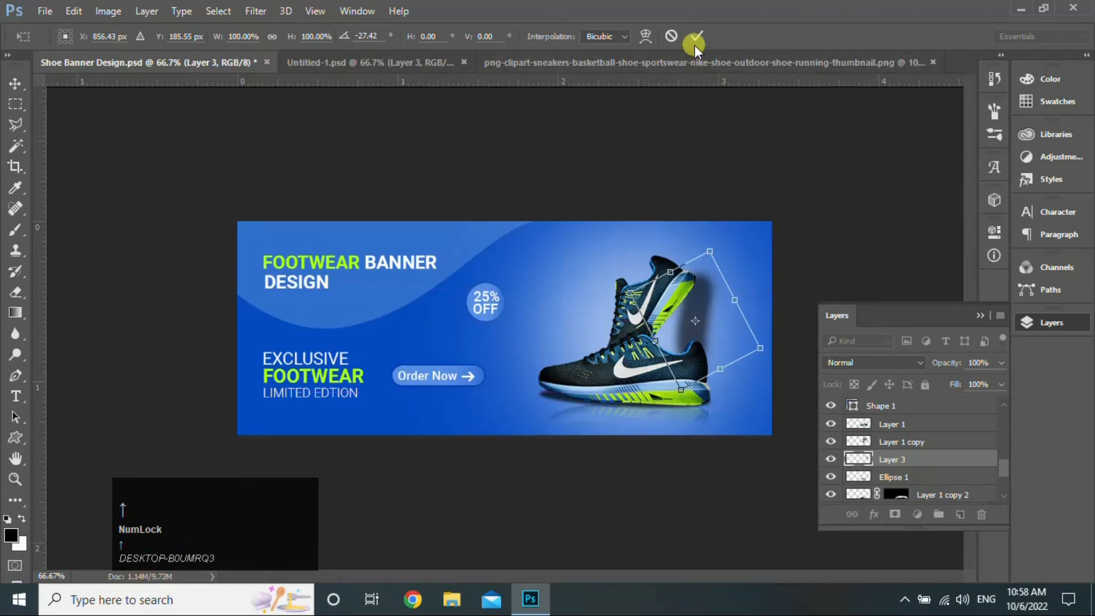
left_click(696, 41)
- Add a layer mask to the shadow layer and brush away the shadow's outer edge with a 50 px black brush
left_click(896, 517)
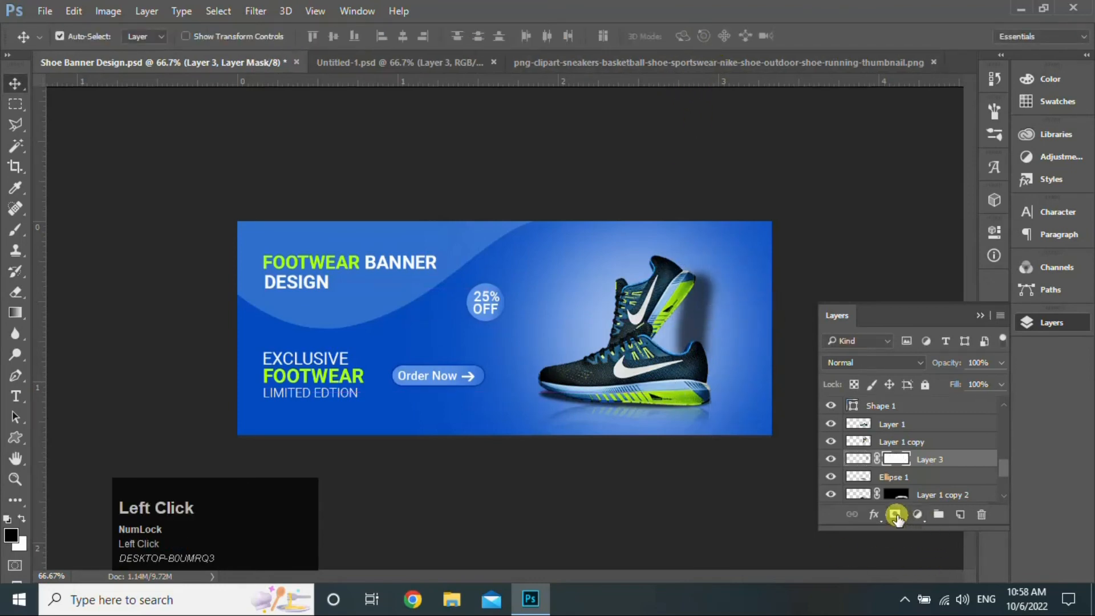
left_click(15, 312)
left_click(23, 224)
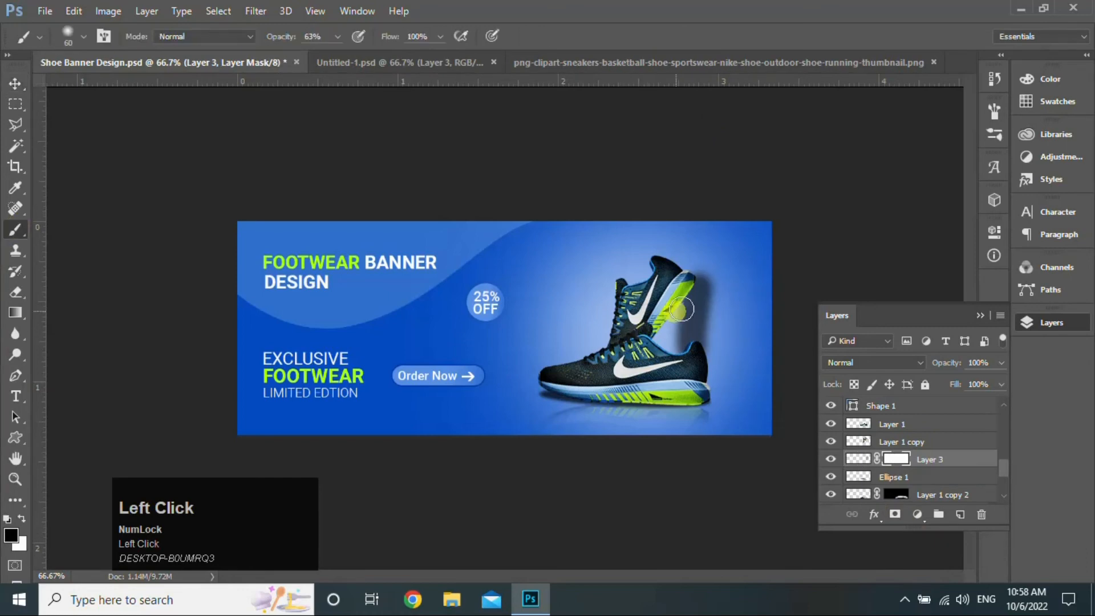
key("bracketright")
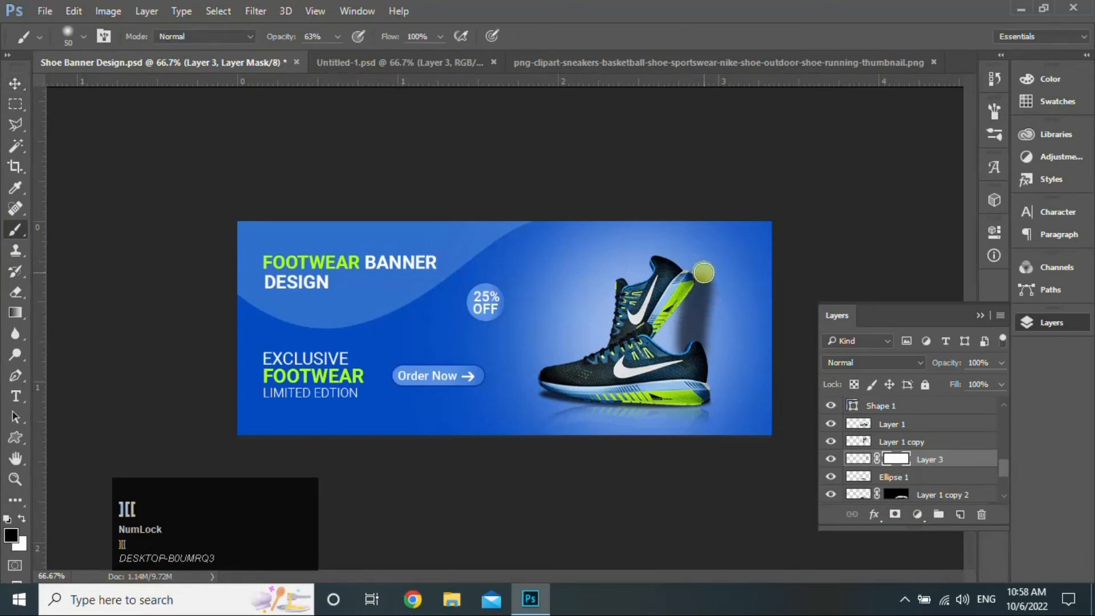
mouse_move(707, 275)
left_mouse_down()
mouse_move(713, 350)
mouse_move(673, 342)
mouse_move(675, 302)
mouse_move(676, 362)
mouse_move(673, 322)
mouse_move(703, 266)
mouse_move(717, 333)
mouse_move(709, 288)
left_mouse_up()
left_click(19, 82)
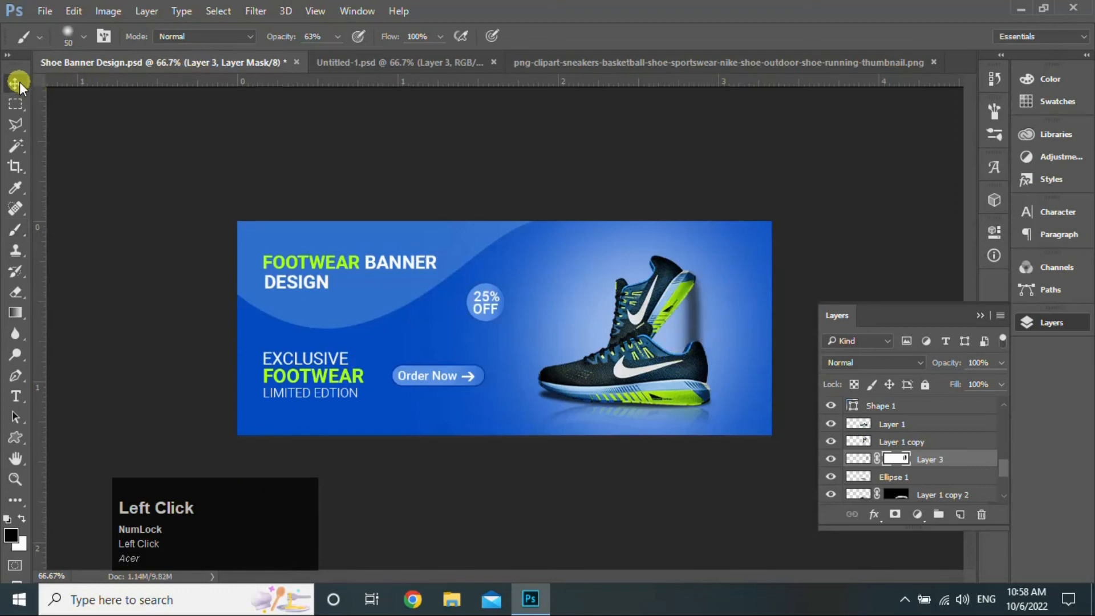
- Set the rear sneaker's shadow layer opacity to 77%
left_click(1001, 363)
left_click_drag(980, 385, 975, 384)
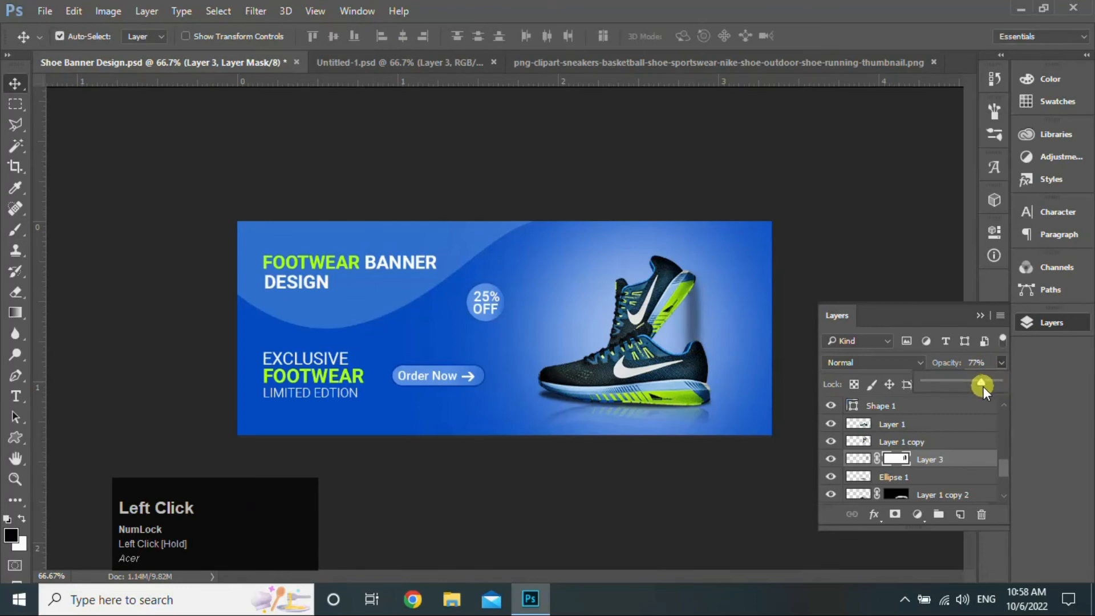
left_click_drag(1012, 368, 1004, 362)
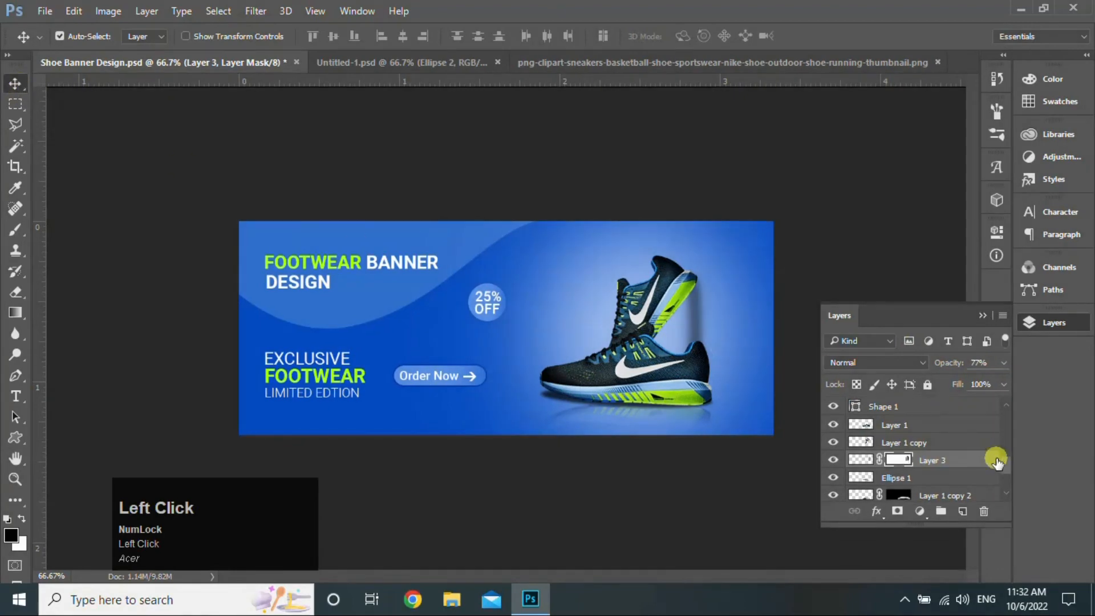
- Draw a circle about 246 px wide with the Ellipse tool behind the front sneaker, directly above the Color Fill 1 layer
left_click_drag(1002, 458, 972, 477)
left_click(971, 477)
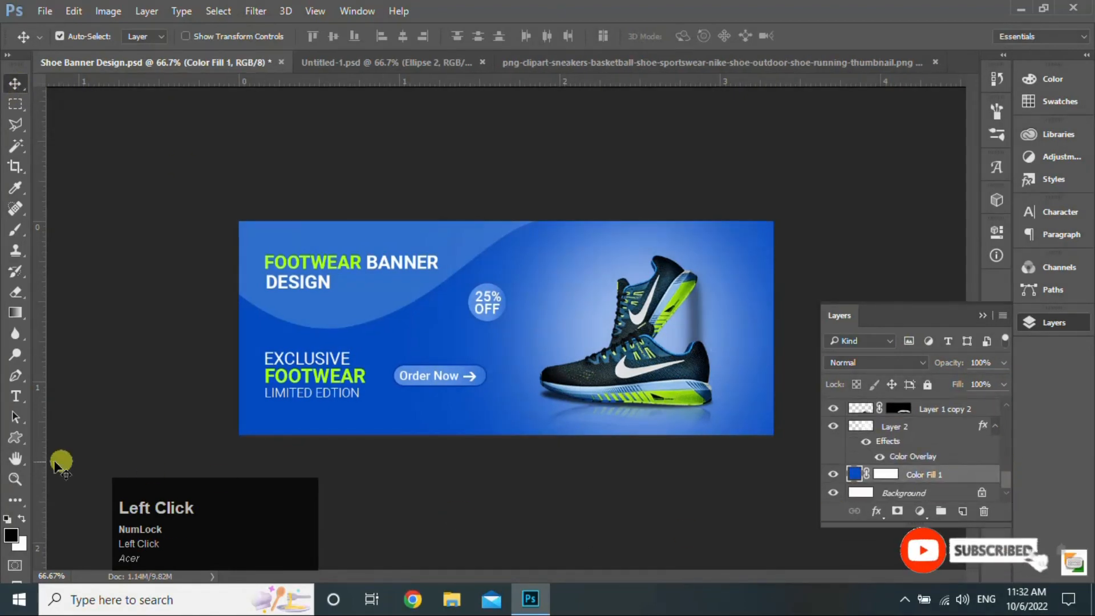
right_click(13, 438)
left_click(75, 469)
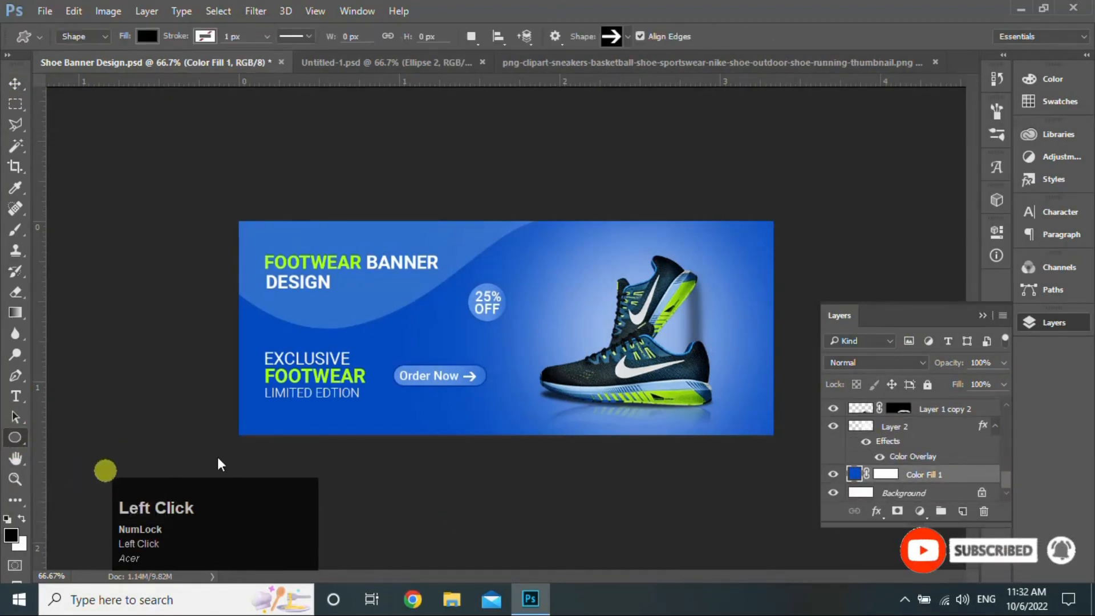
left_click_drag(495, 277, 625, 424)
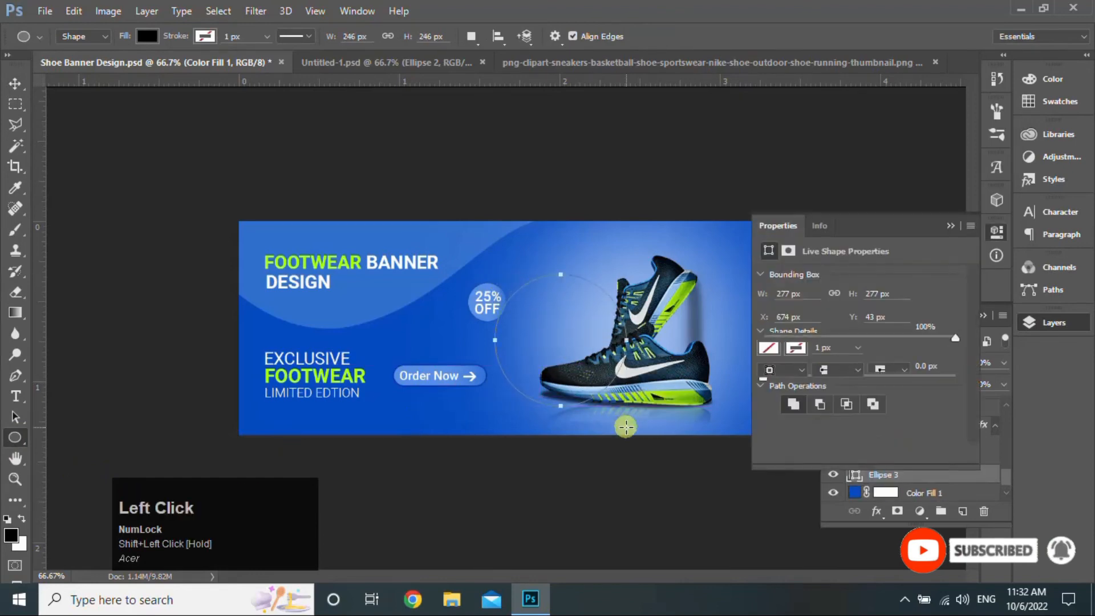
left_click(952, 226)
- Recolor the new circle by sampling the banner's blue background and shifting it to a brighter, fully saturated blue
left_click(855, 475)
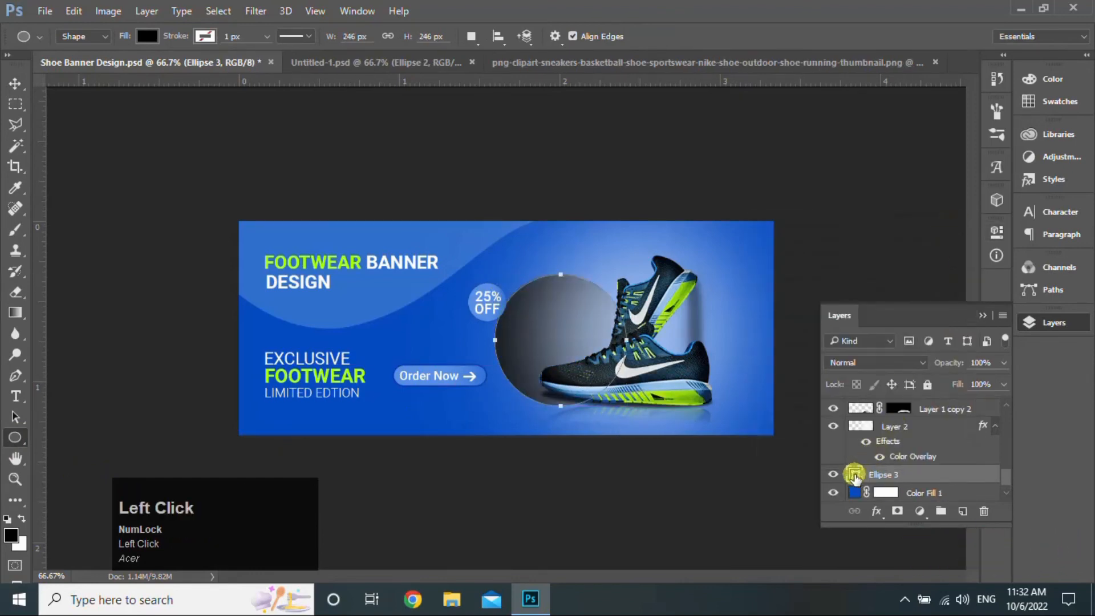
double_click(855, 476)
left_click_drag(406, 135, 1041, 161)
left_click(514, 238)
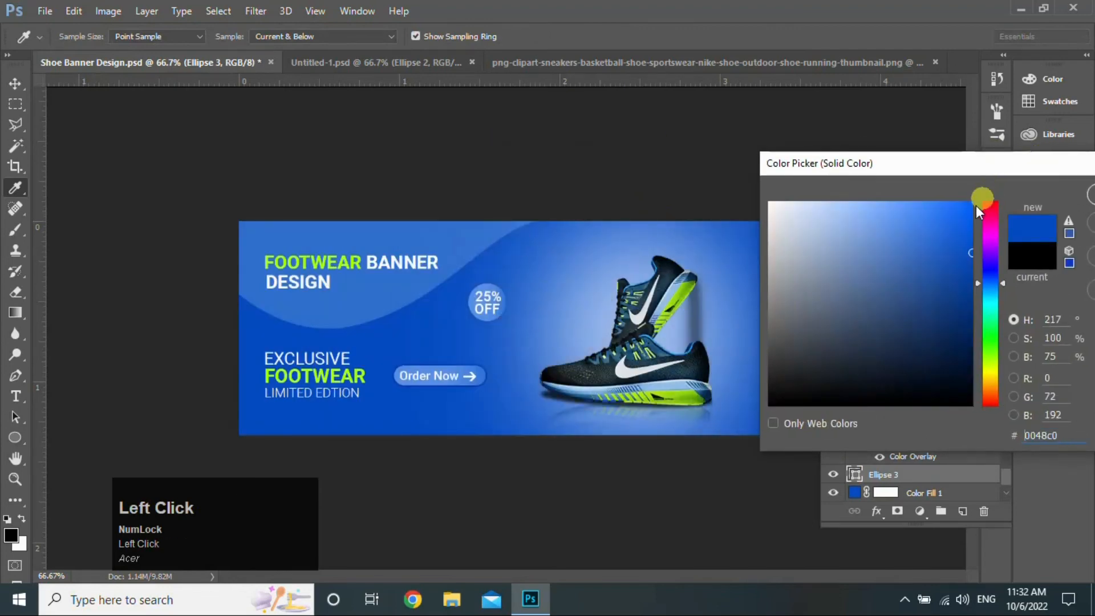
mouse_move(969, 207)
left_mouse_down()
mouse_move(970, 191)
mouse_move(1089, 193)
mouse_move(1016, 177)
left_mouse_up()
left_click(1016, 194)
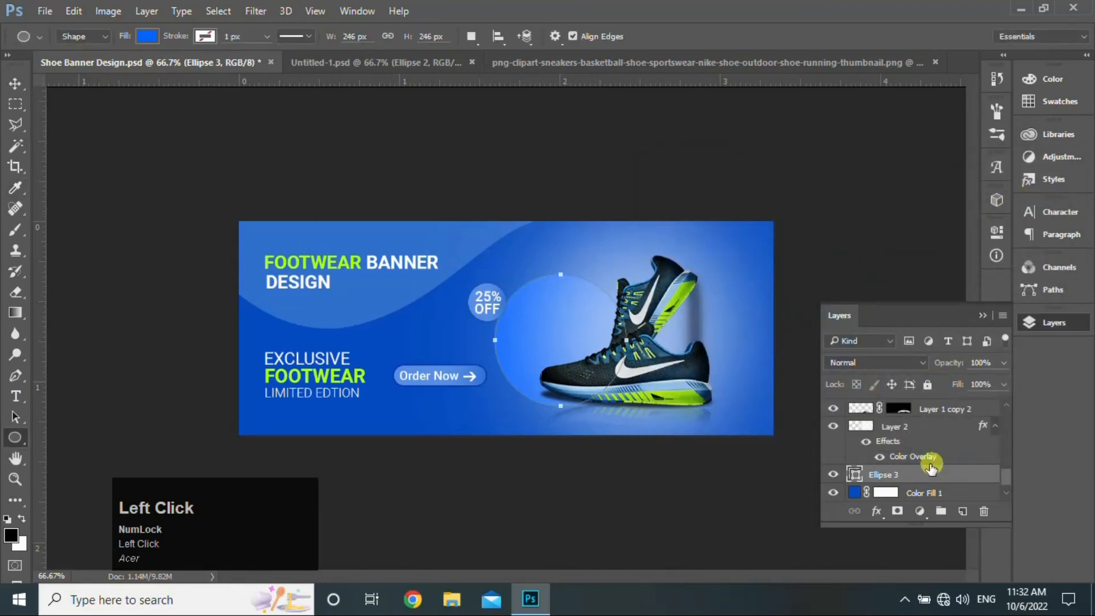
- Add a layer mask to the circle and fade out its lower-left part with a diagonal black-to-white linear gradient
left_click(899, 513)
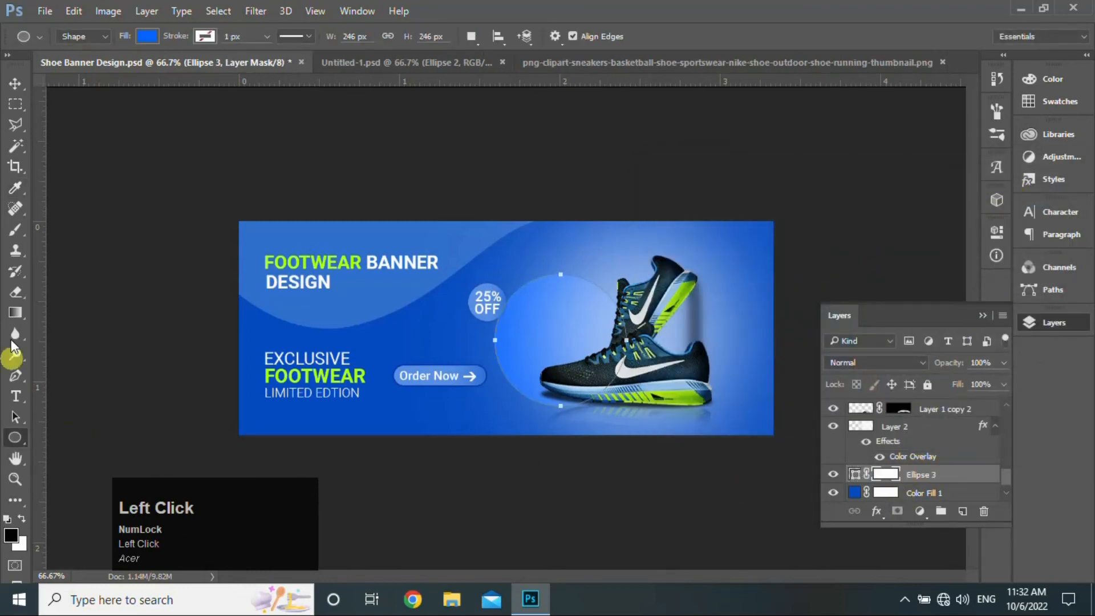
left_click(16, 312)
left_click_drag(499, 404, 604, 285)
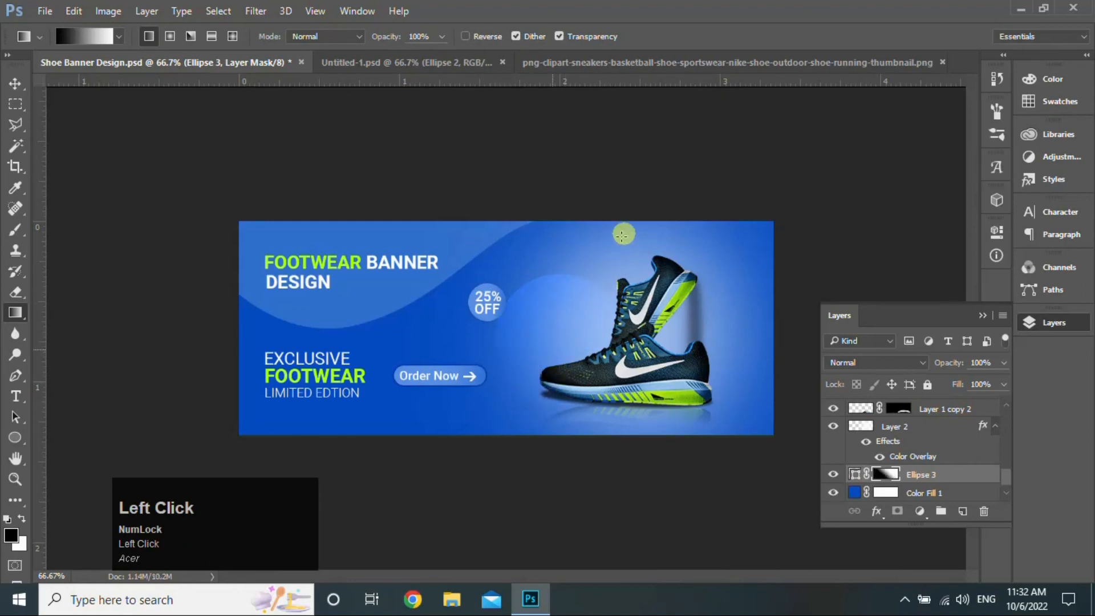
- Scale the masked circle to about 128% and move it up and right behind the two sneakers
left_click(15, 84)
key("ctrl")
key("ctrl+t")
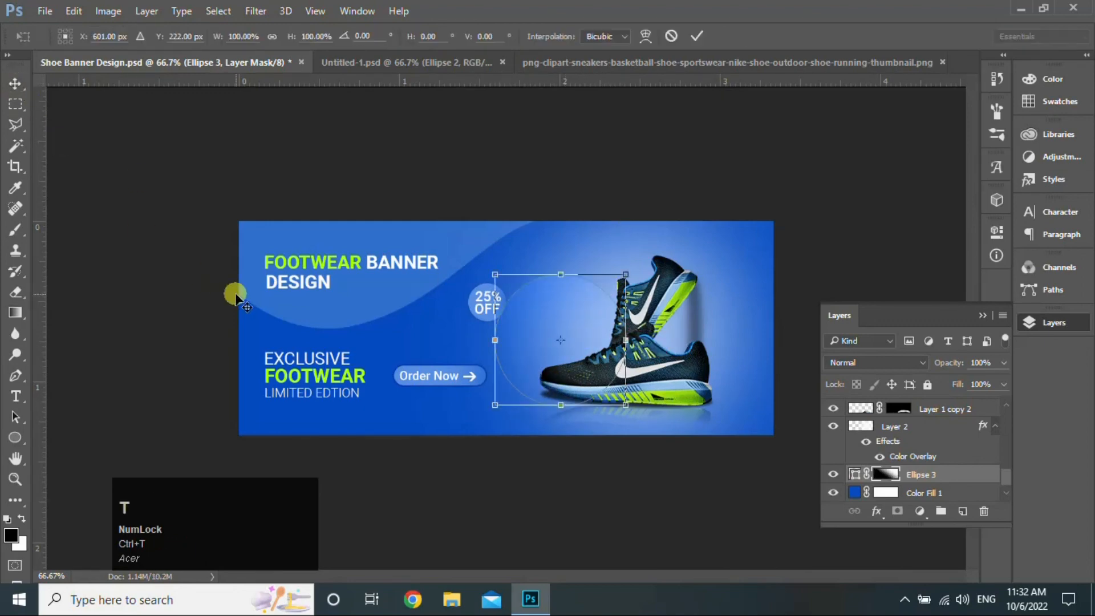
left_click_drag(629, 407, 662, 441)
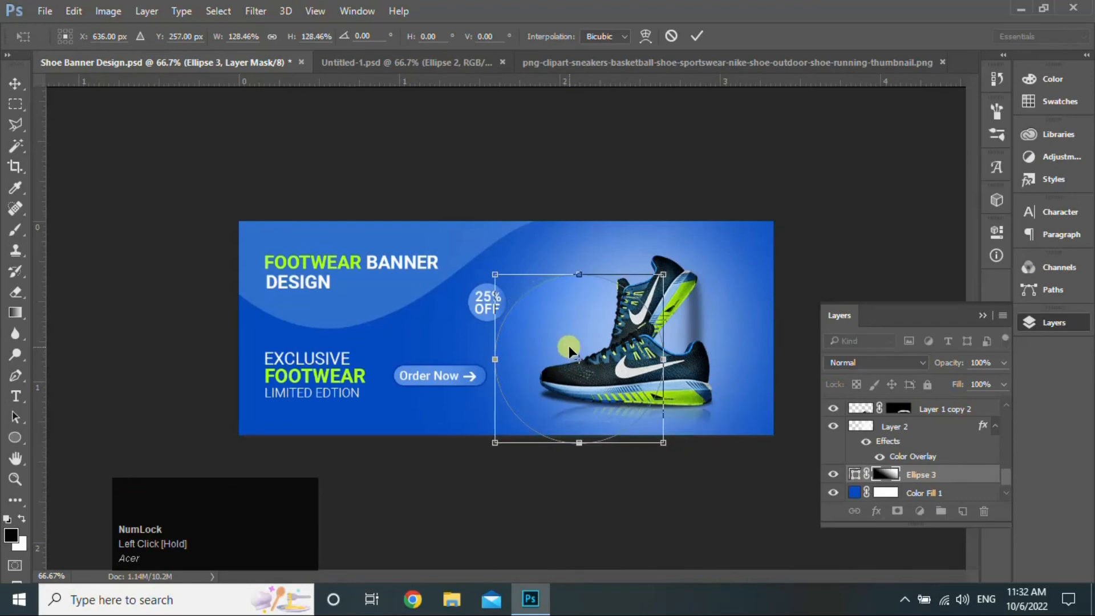
left_click_drag(571, 346, 661, 302)
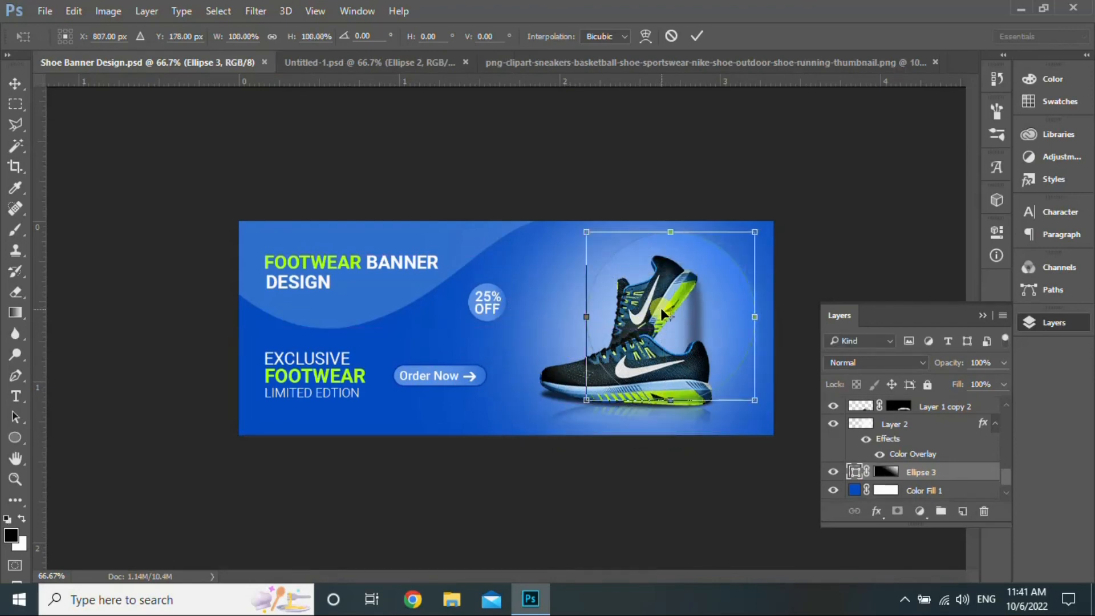
- Enlarge the circle to about 108% and shift it slightly left and down behind the sneakers
left_click_drag(755, 399, 768, 417)
left_click_drag(728, 364, 721, 364)
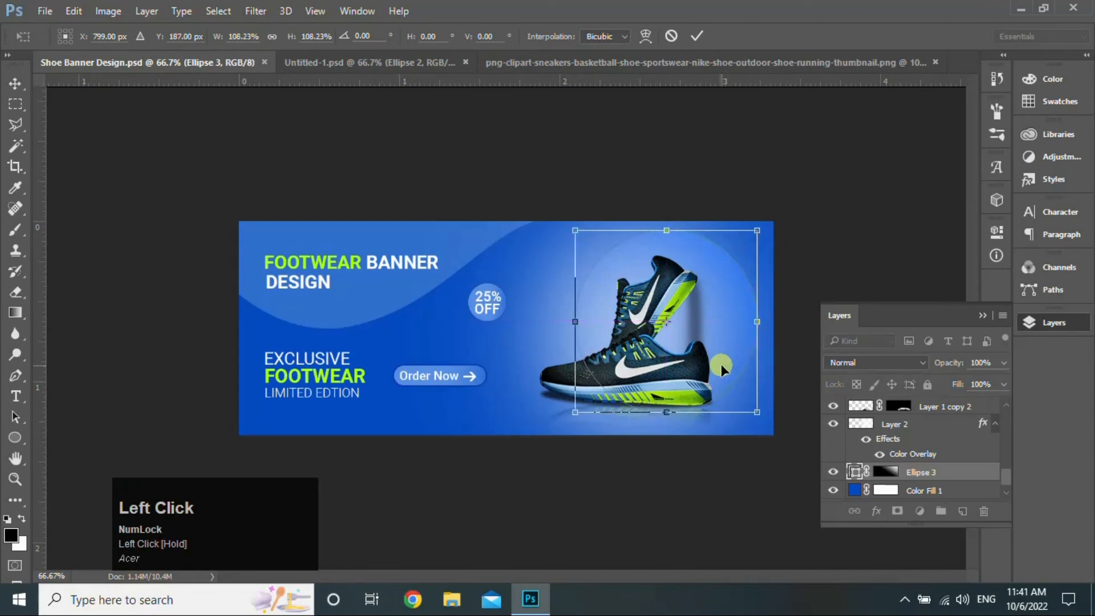
key("Down")
key("Down")
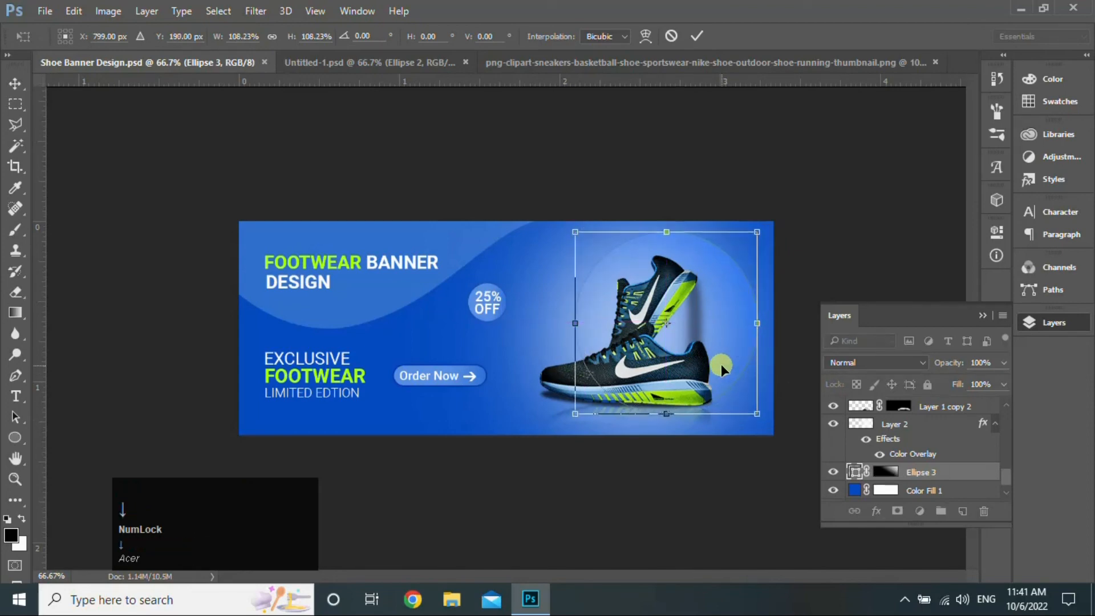
- Scale the circle to about 106% and nudge its center to X 791 px, Y 194 px
left_click_drag(757, 414, 765, 429)
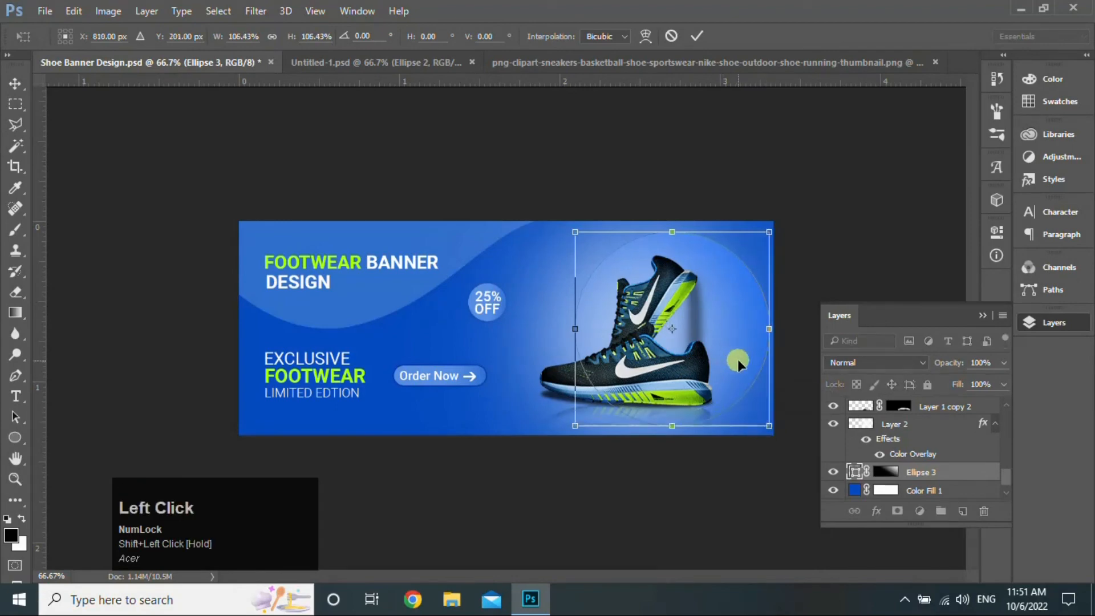
key("Left")
key("Left")
key("Left")
key("Left")
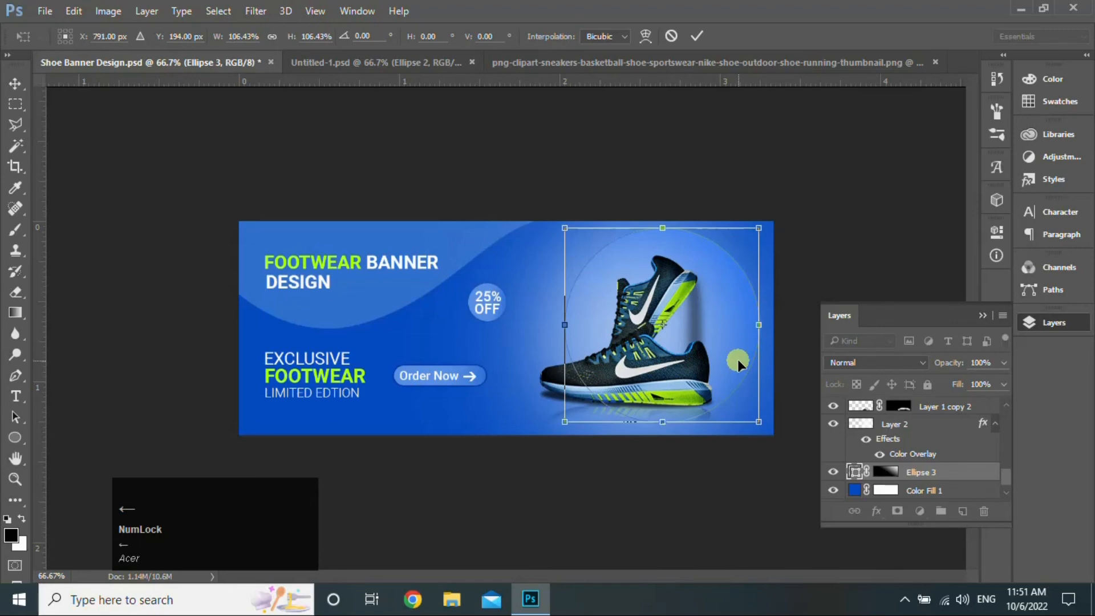
key("Return")
- Apply a drop shadow effect to the large circle's layer behind the sneakers
double_click(970, 473)
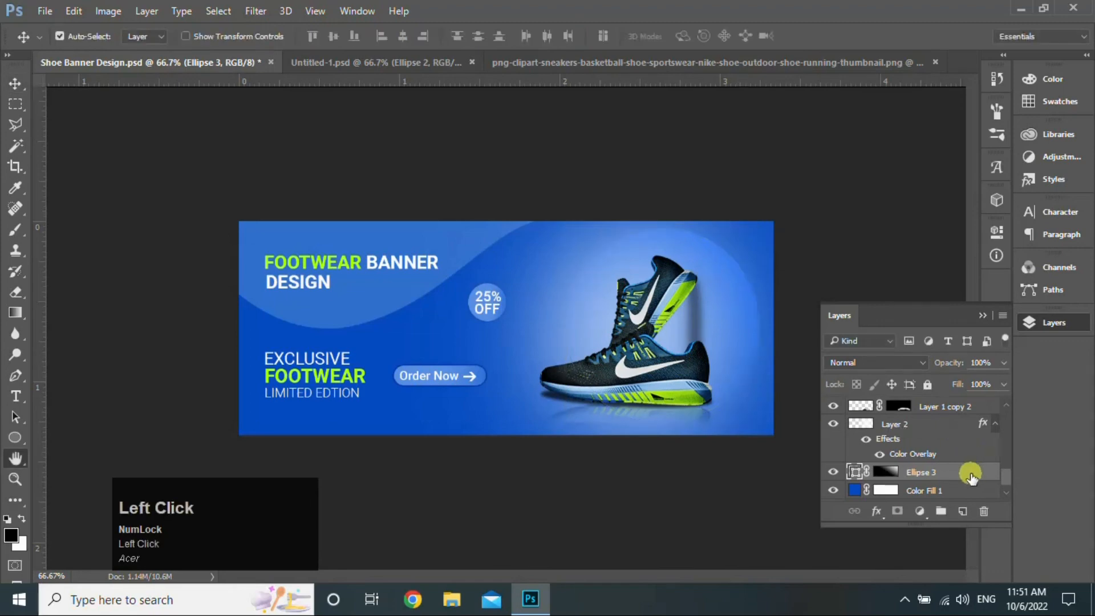
left_click(77, 442)
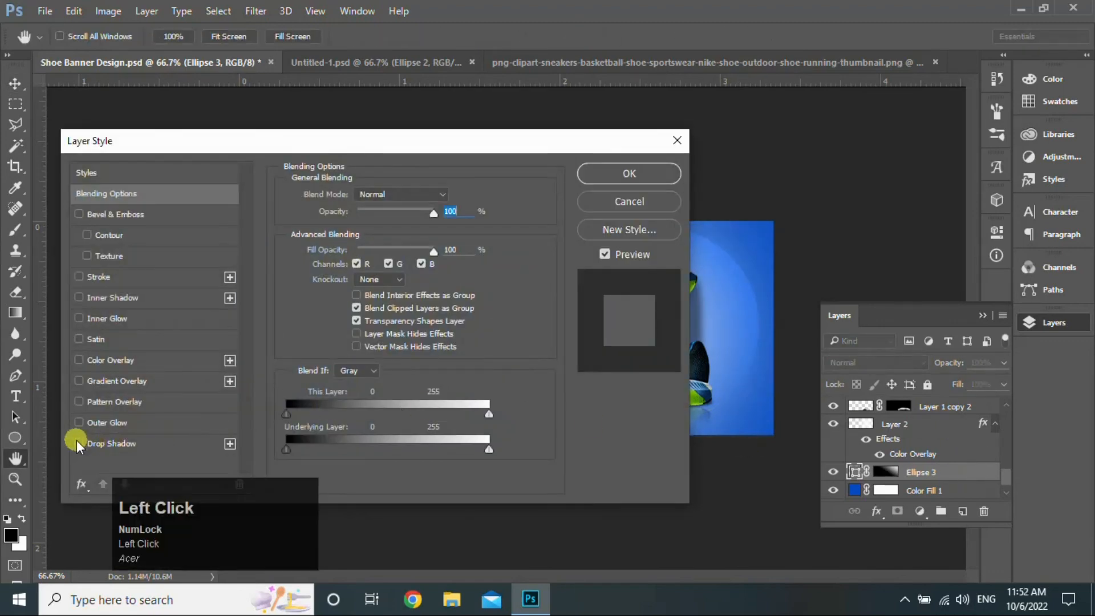
left_click(631, 174)
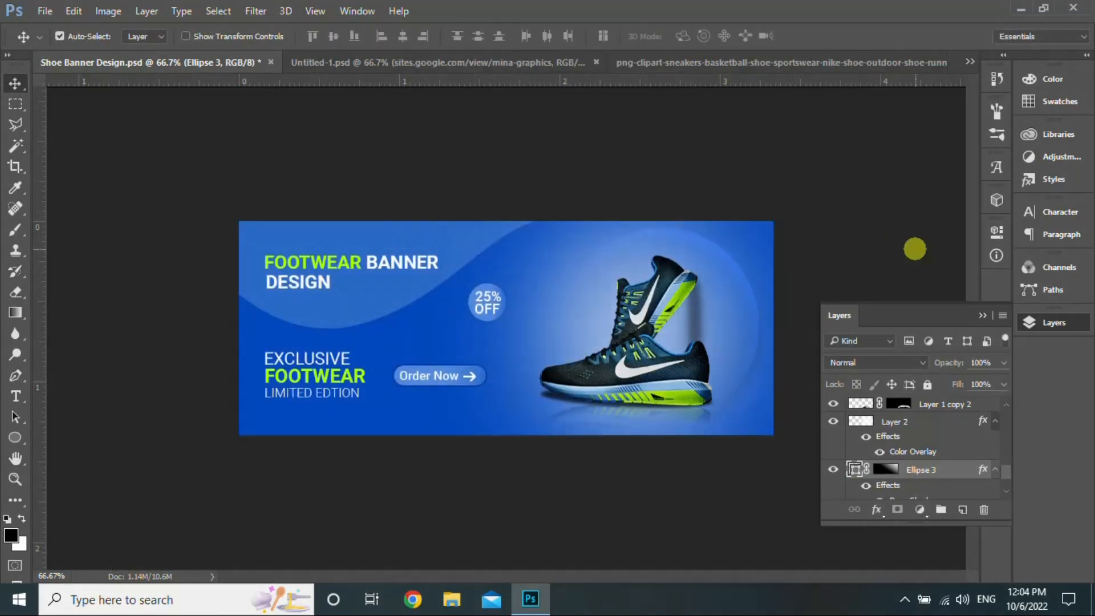
- Duplicate the Order Now text below its button and replace the copy with "sites.google.com/view/mina-graphics" in Roboto Regular
left_click(446, 376)
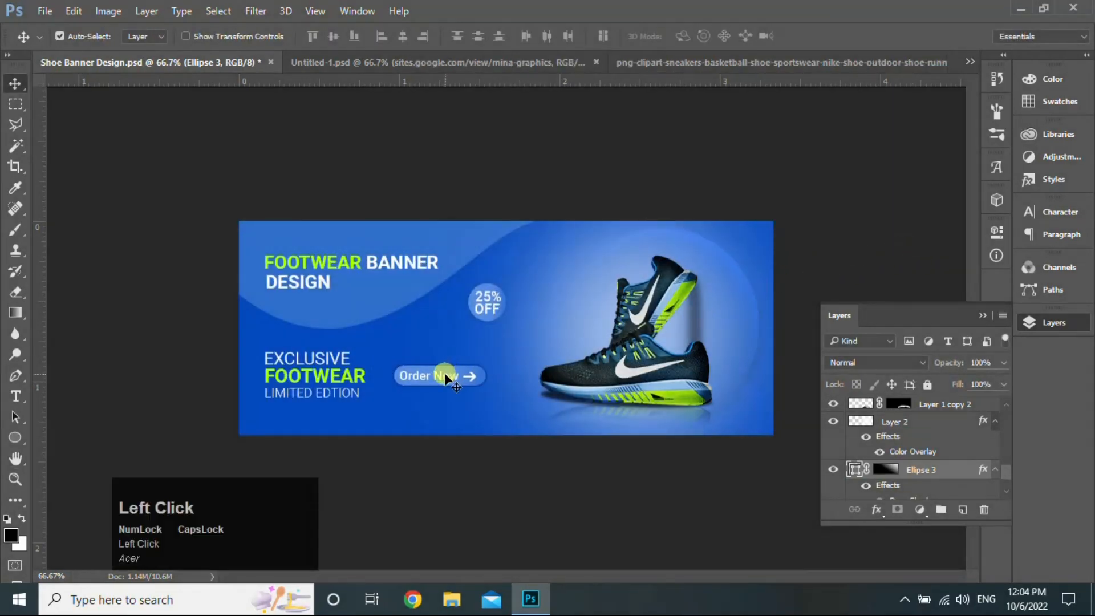
left_click_drag(447, 377, 437, 419)
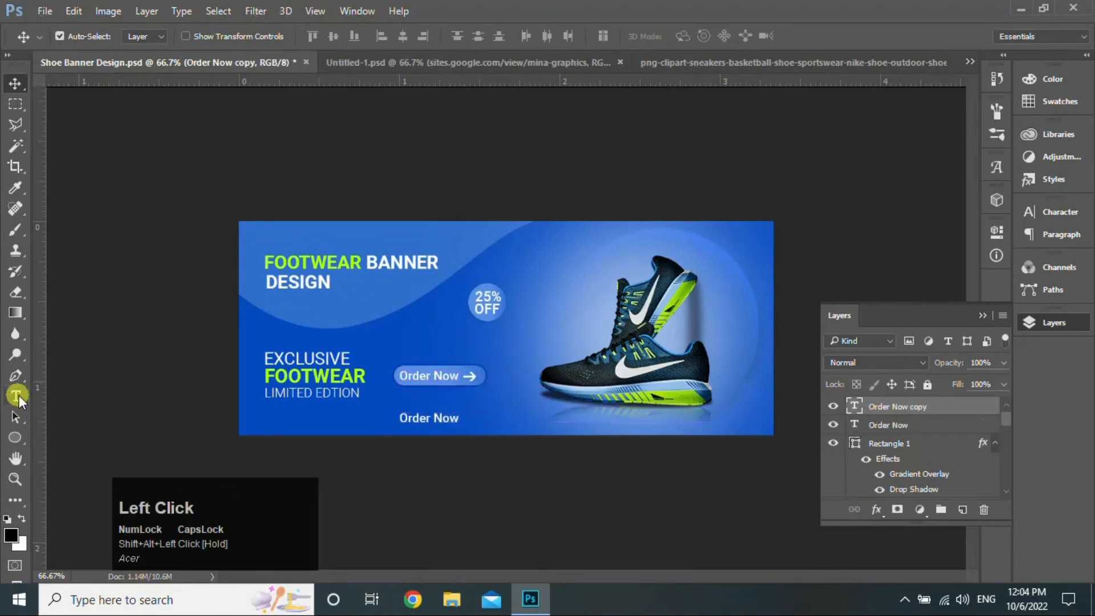
left_click(15, 396)
left_click(415, 418)
key("ctrl+a")
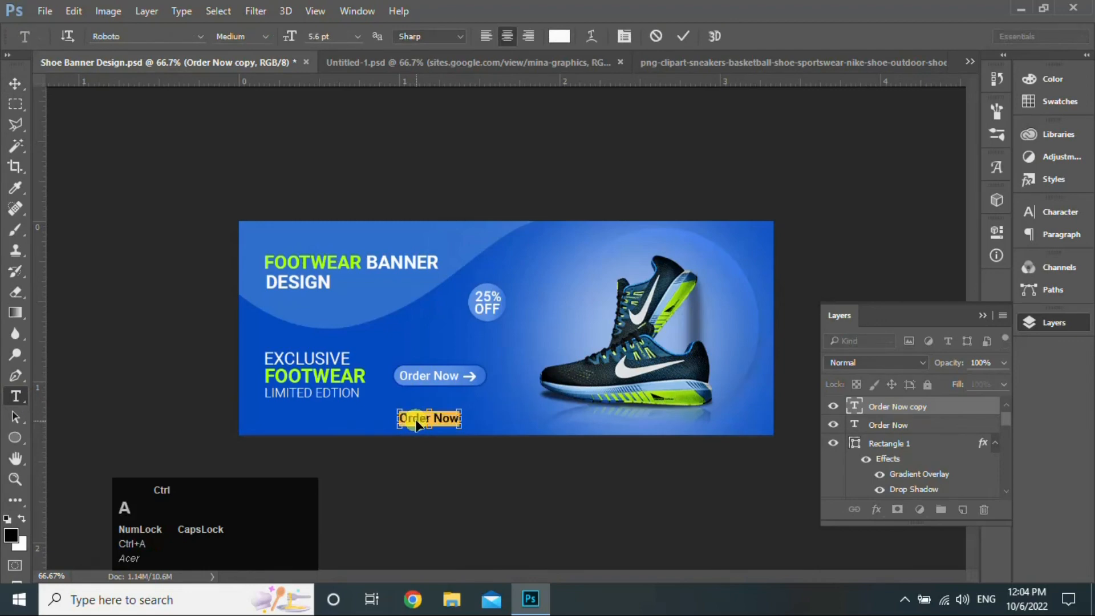
left_click(265, 37)
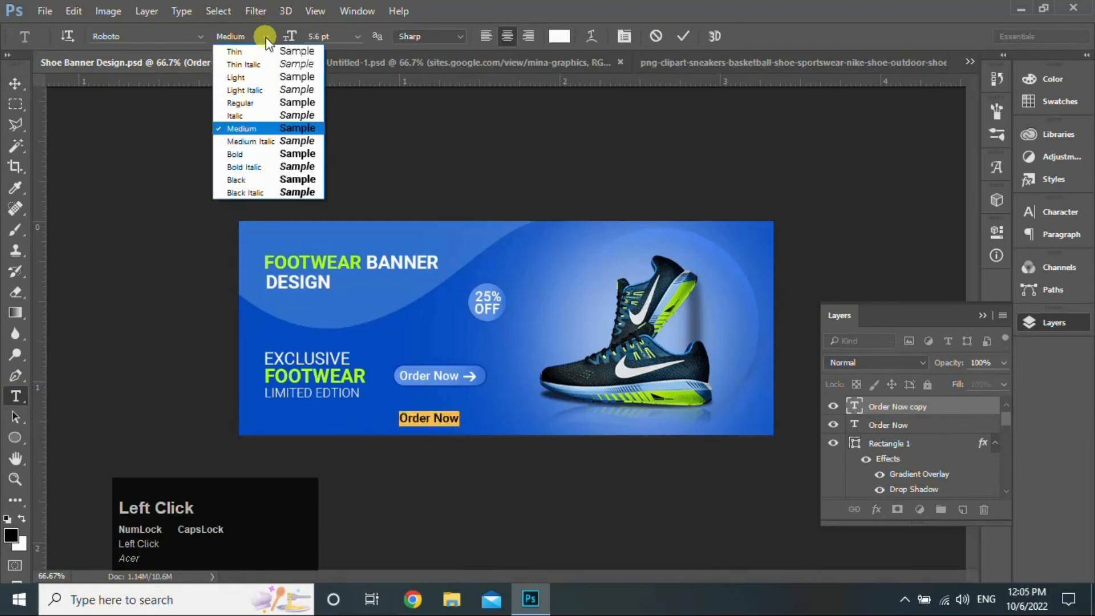
left_click(278, 105)
type("sites.google.com/view/mina-graphics")
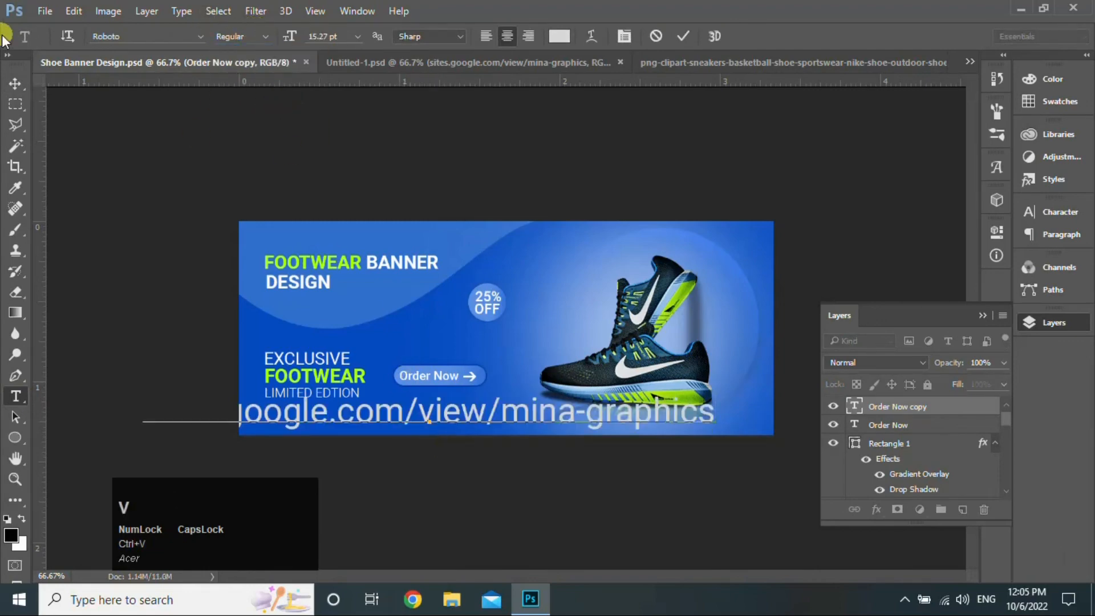
- Scale the website address down to roughly a third of its size and place it below the Order Now button
left_click(16, 83)
key("ctrl+t")
left_click_drag(143, 393, 501, 416)
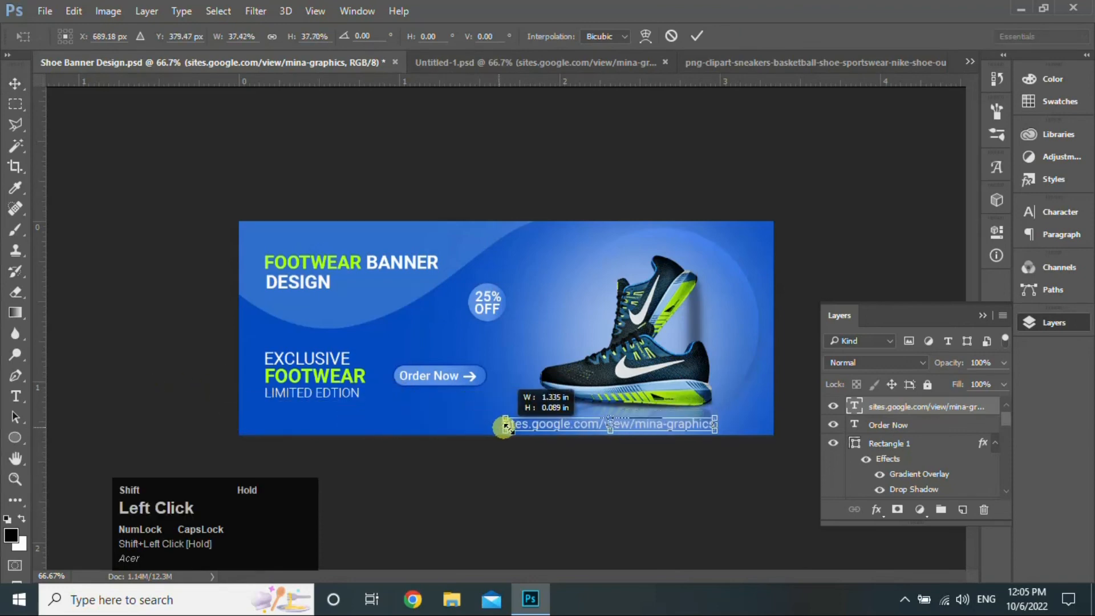
left_click_drag(648, 417, 439, 421)
key("Return")
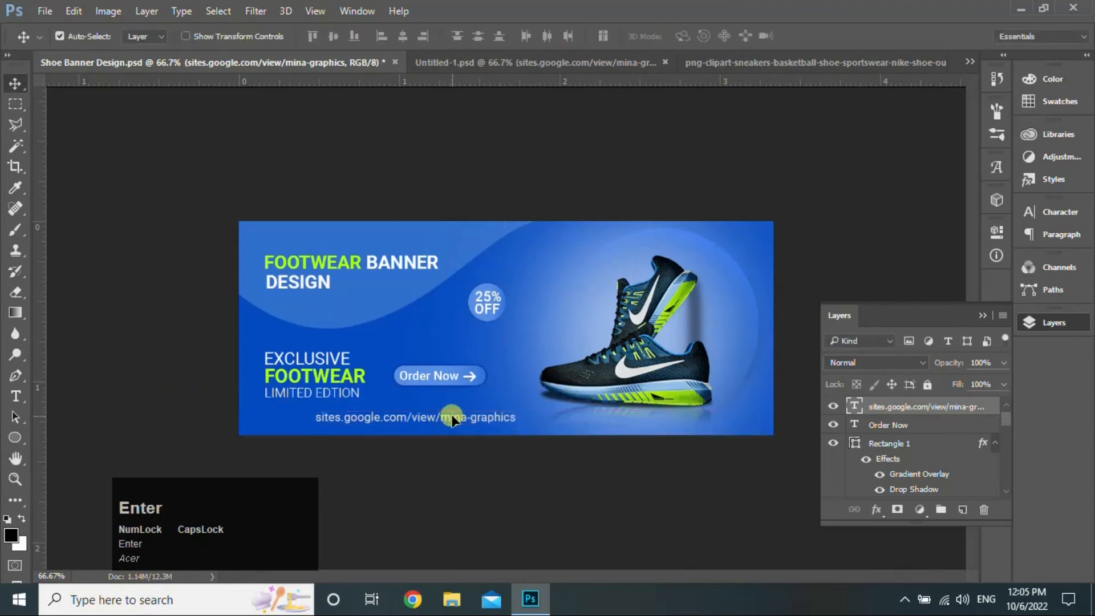
- Shrink the website address slightly more and reposition it just below the Order Now button
key("ctrl+equal")
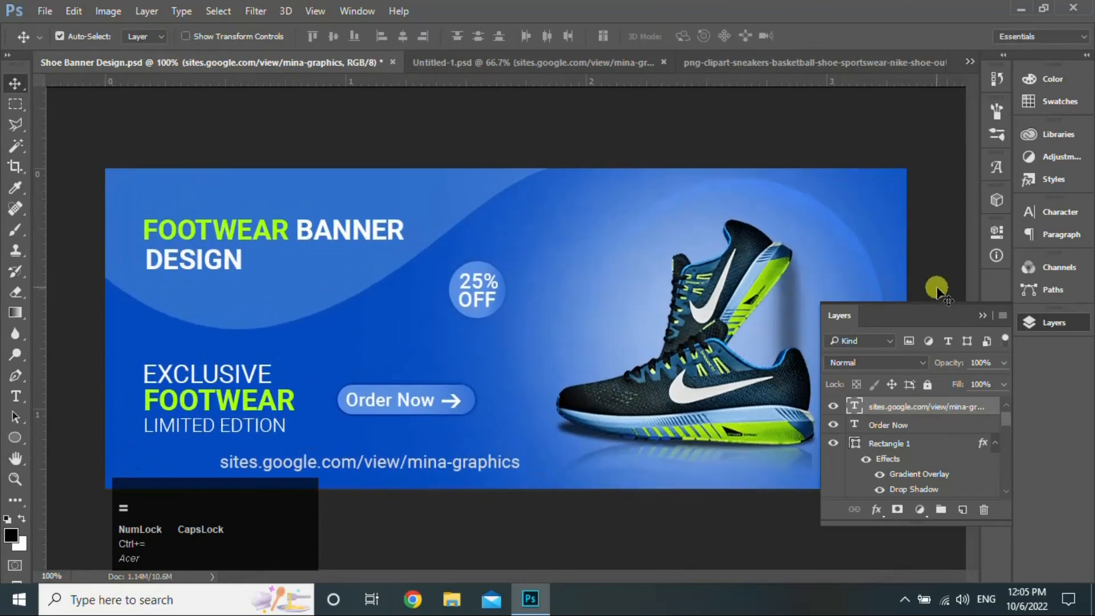
left_click(982, 316)
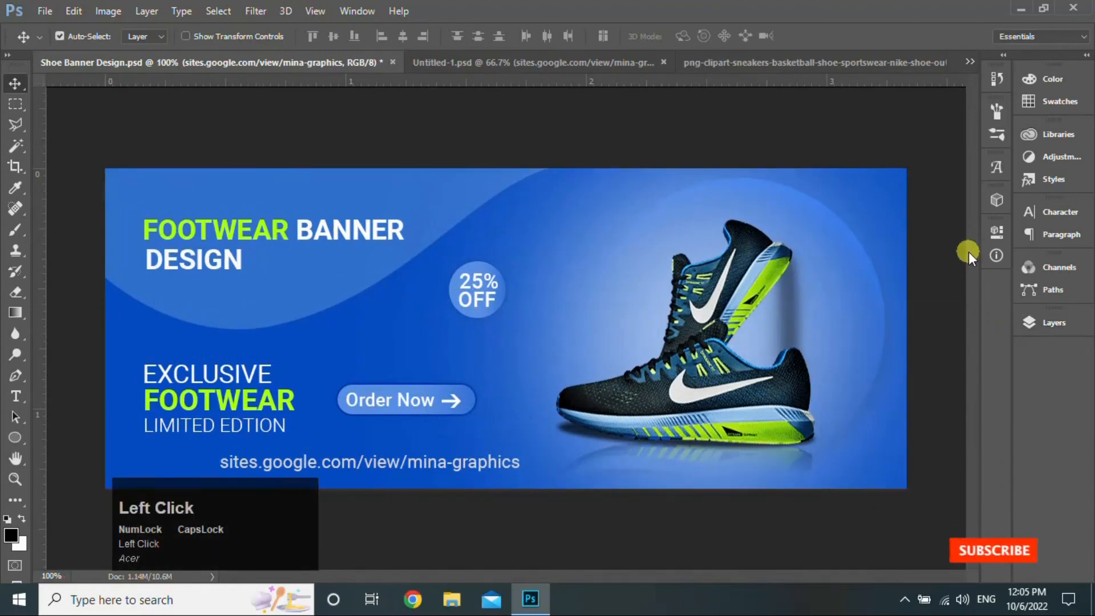
key("ctrl+t")
left_click_drag(220, 453, 262, 455)
left_click_drag(415, 464, 404, 465)
key("Return")
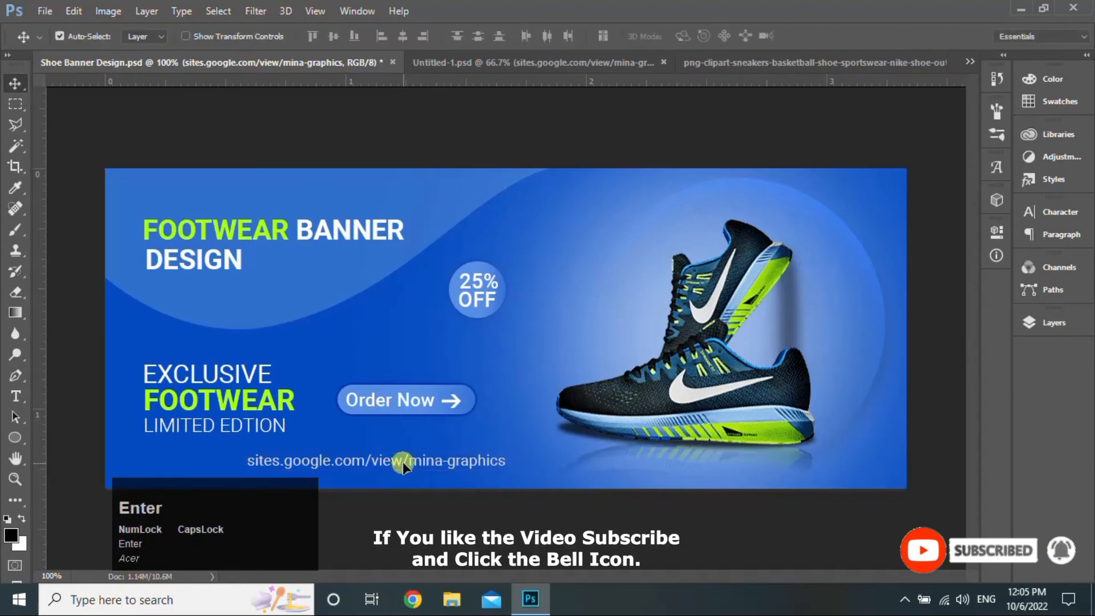